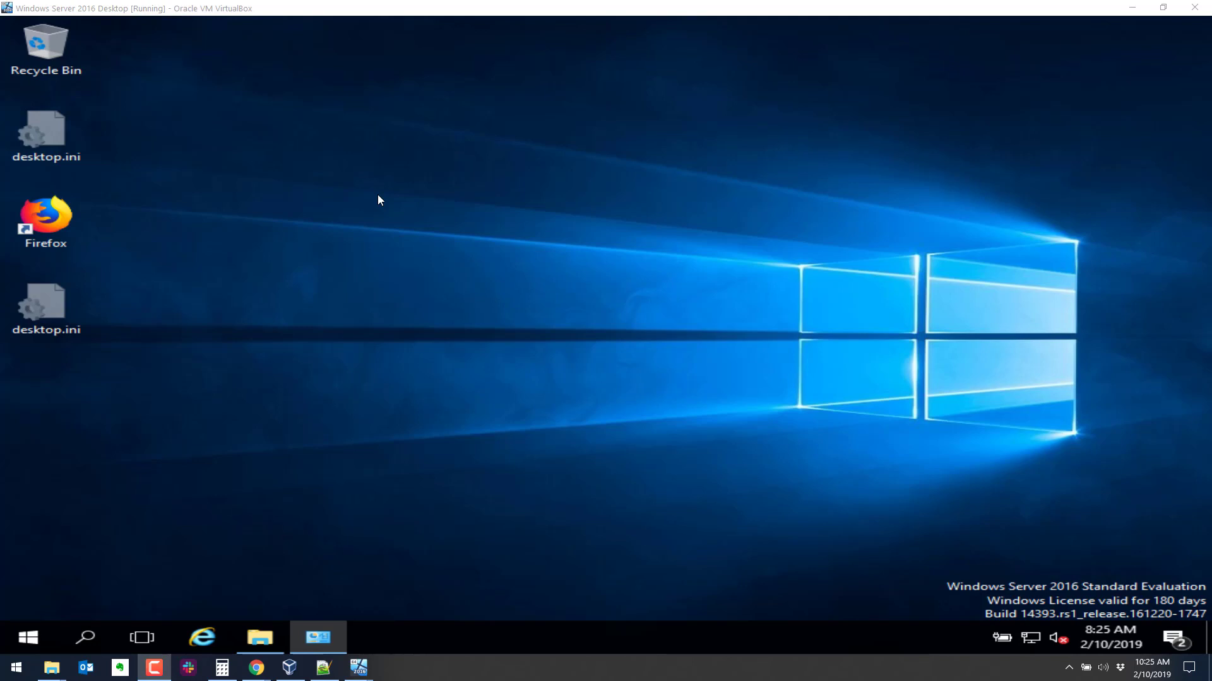
Take a VirtualBox snapshot named 'Pre DC', described as taken prior to making the DC.
{"action": "left_click", "coordinate": [407, 198]}
{"action": "key", "text": "ctrl+Home"}
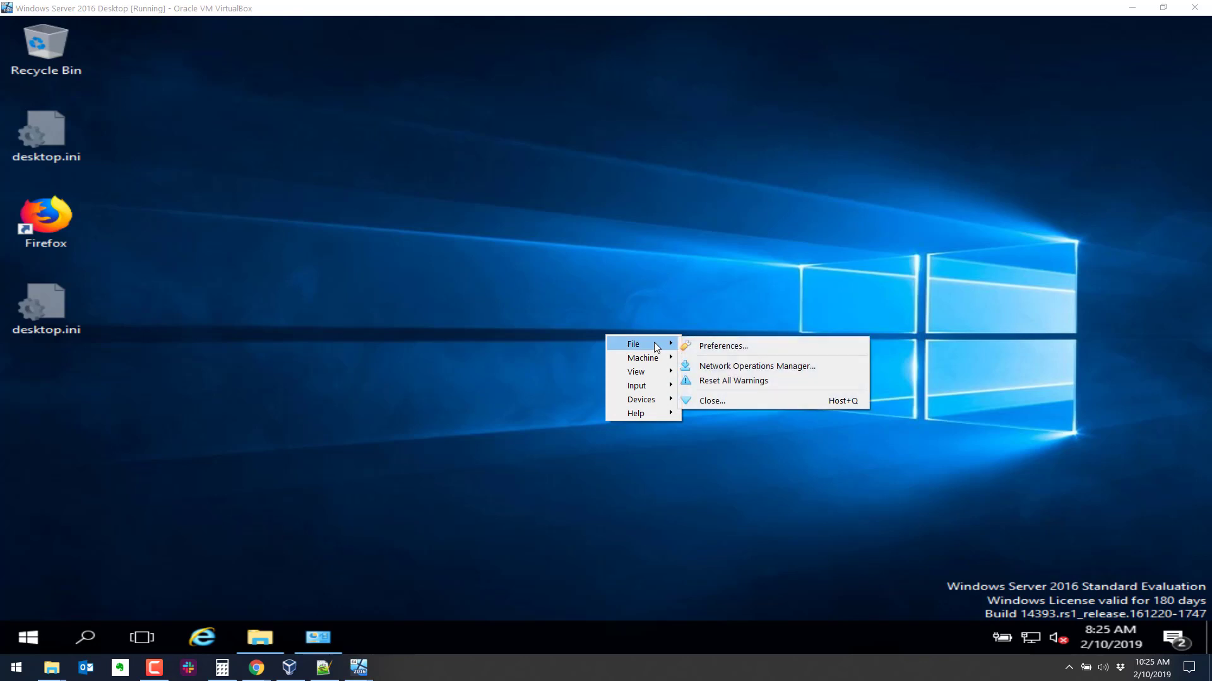
{"action": "mouse_move", "coordinate": [660, 361]}
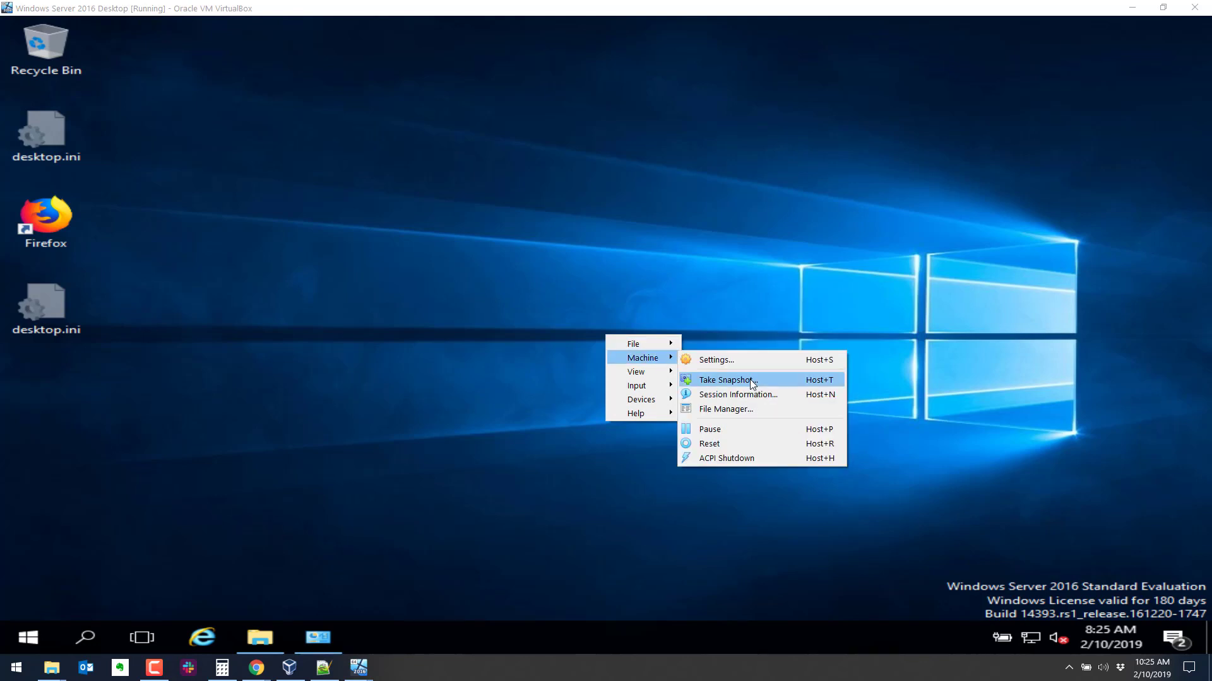
{"action": "left_click", "coordinate": [725, 381]}
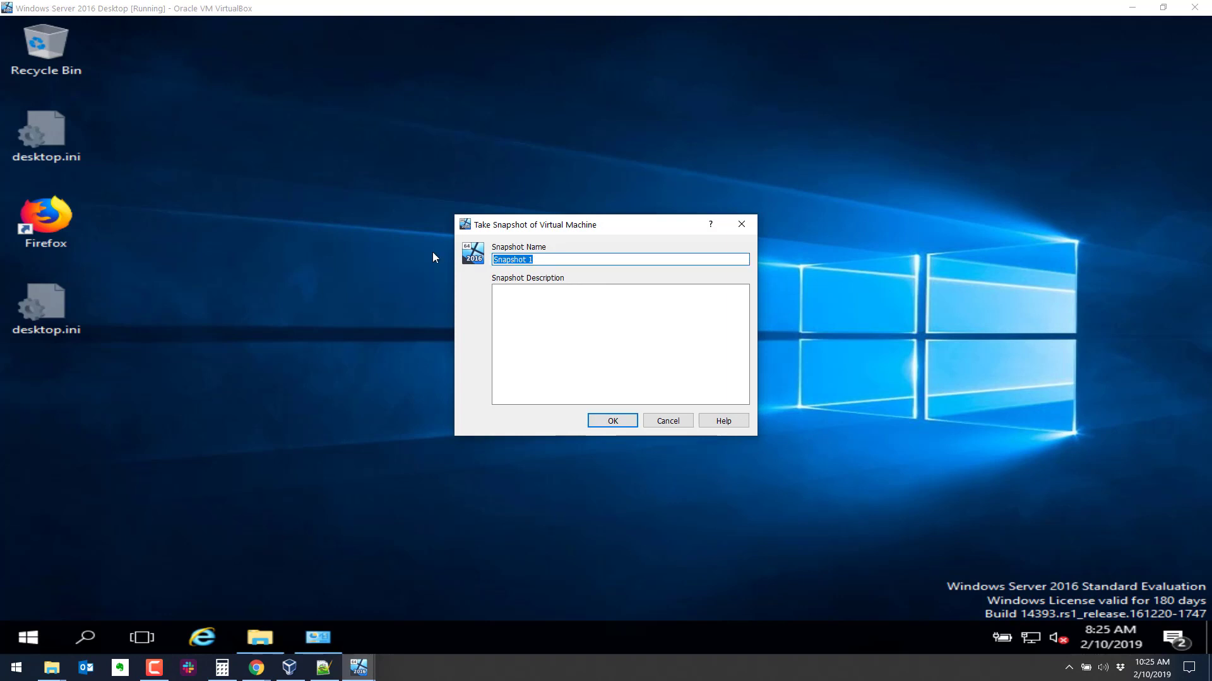
{"action": "type", "text": "Pre DC"}
{"action": "left_click", "coordinate": [594, 339]}
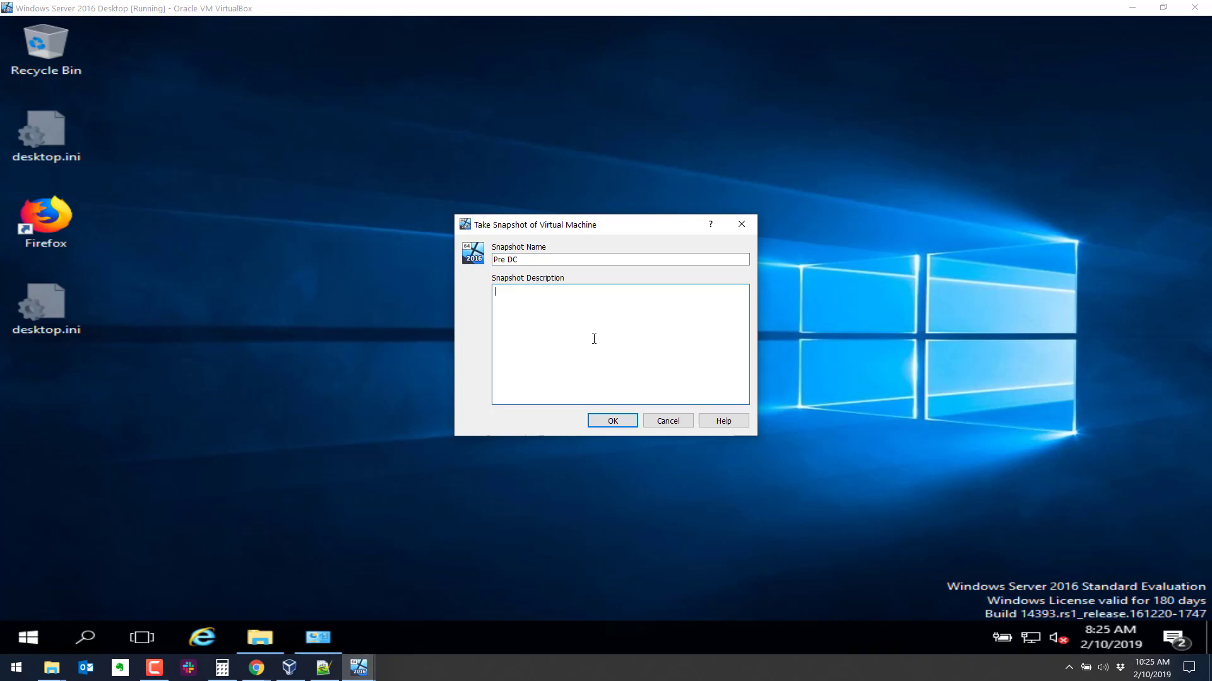
{"action": "type", "text": "Snam"}
{"action": "key", "text": "BackSpace"}
{"action": "type", "text": "pt"}
{"action": "type", "text": "hot pri"}
{"action": "type", "text": "or to making DC."}
{"action": "left_click", "coordinate": [620, 422]}
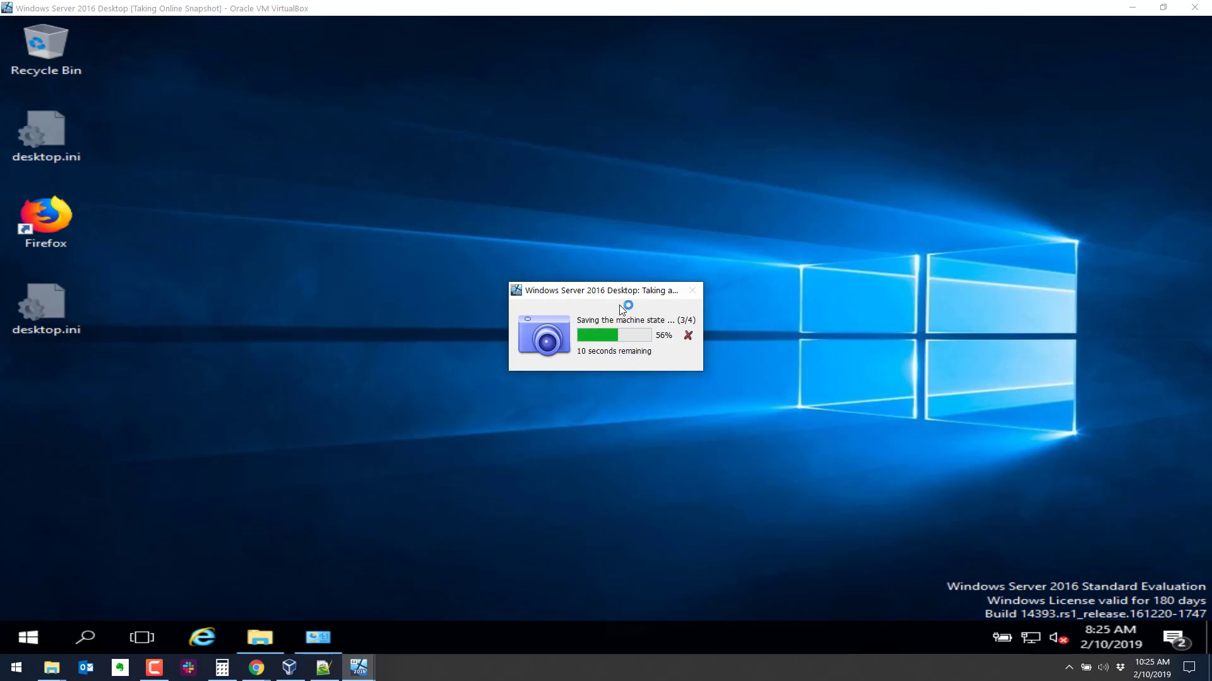
{"action": "left_click_drag", "start_coordinate": [625, 291], "coordinate": [717, 156]}
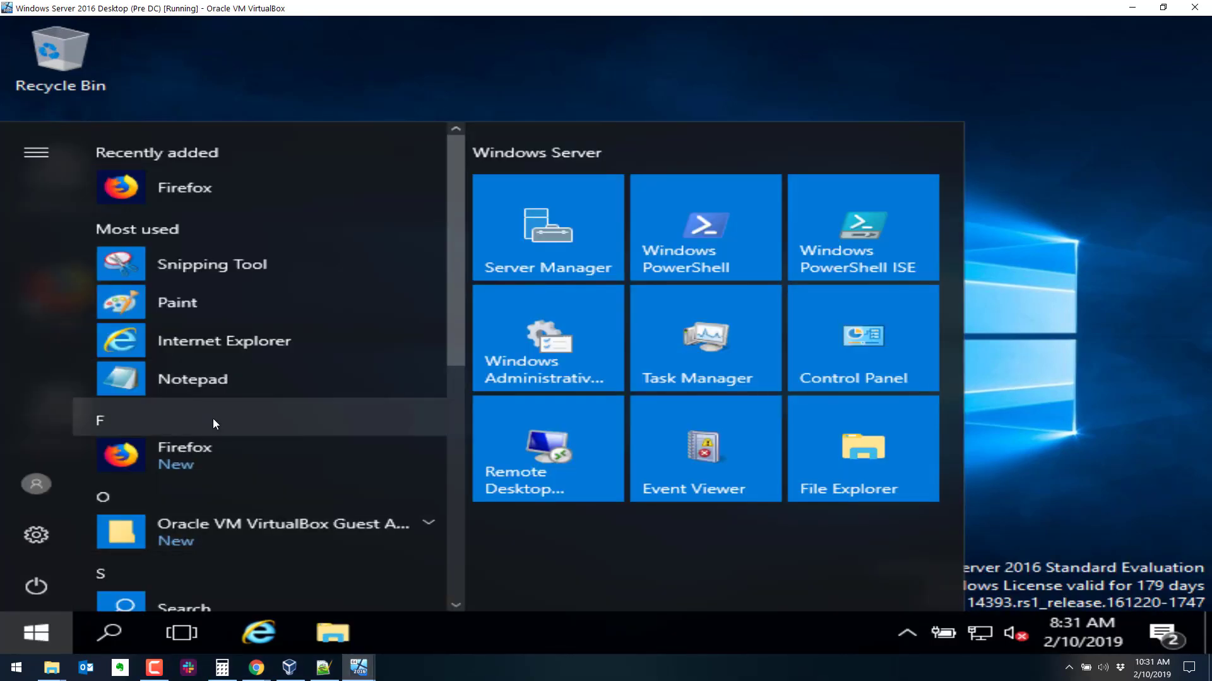
Launch Server Manager and start the Add Roles and Features Wizard using role-based installation.
{"action": "left_click", "coordinate": [554, 218]}
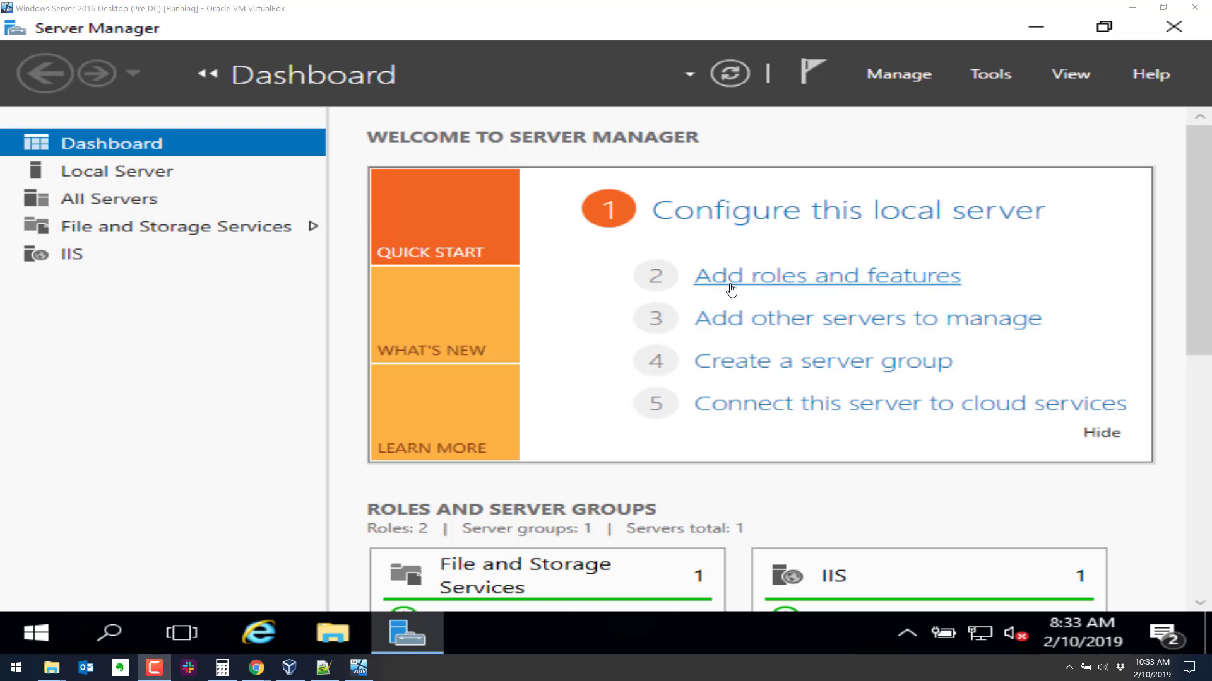
{"action": "left_click", "coordinate": [730, 288]}
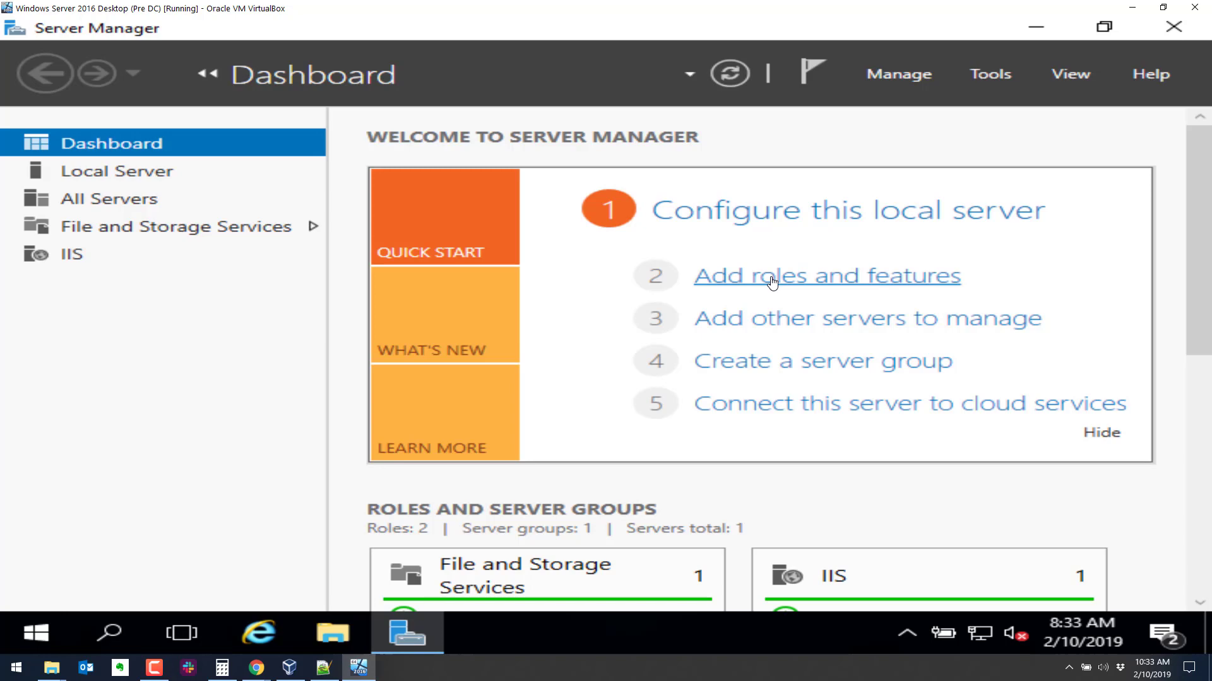
{"action": "left_click", "coordinate": [732, 285]}
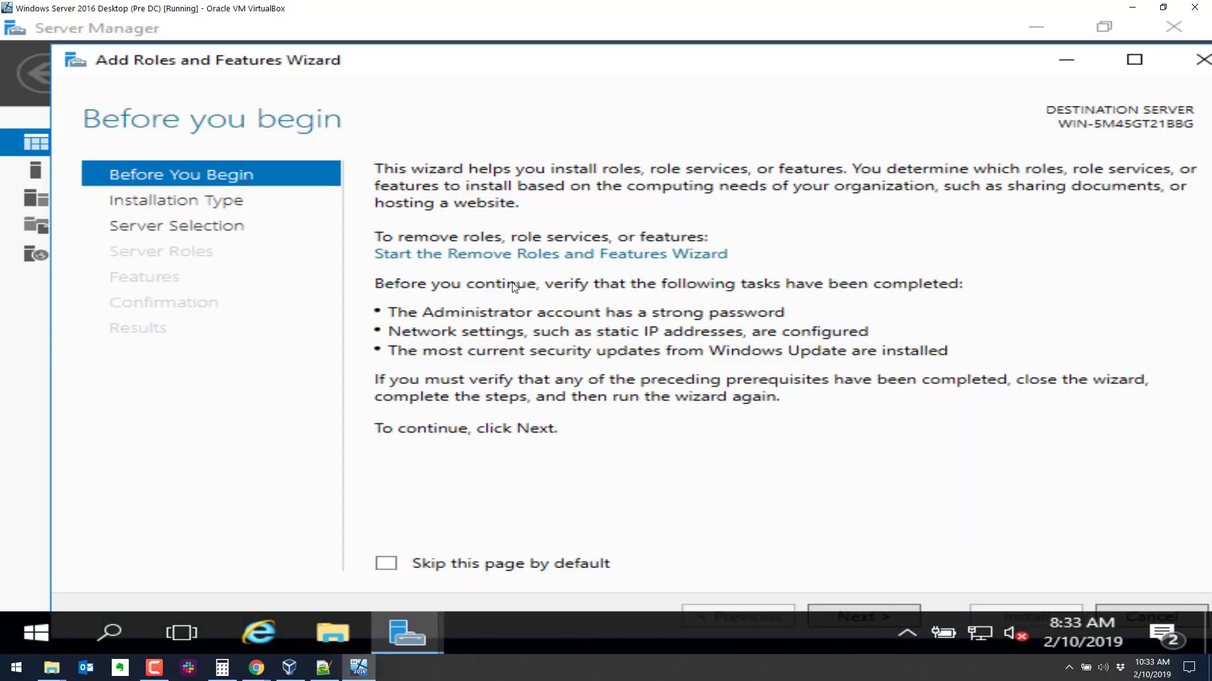
{"action": "left_click", "coordinate": [847, 609]}
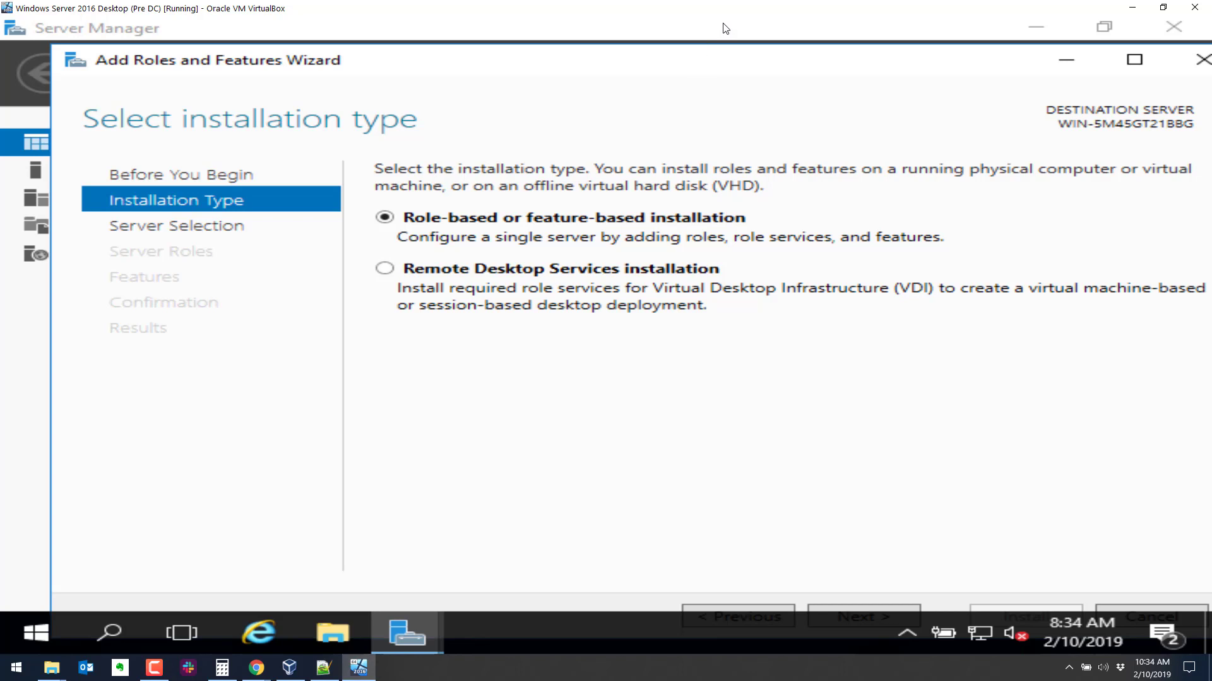
{"action": "left_click_drag", "start_coordinate": [680, 55], "coordinate": [650, 44]}
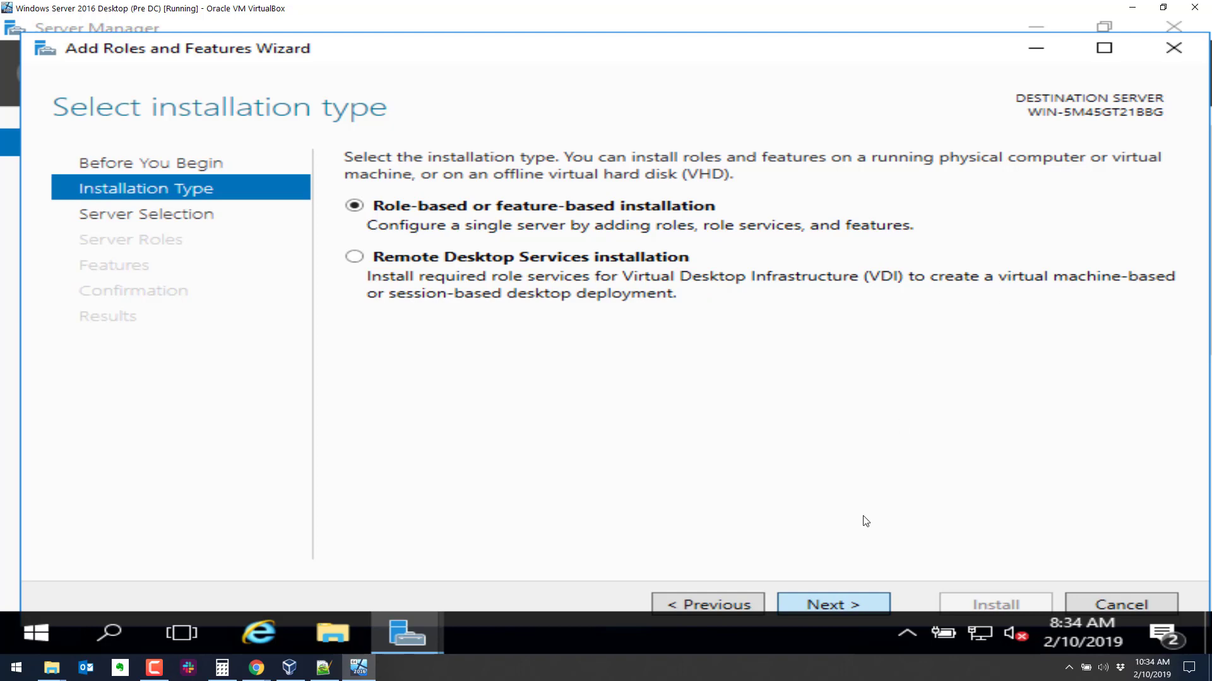
{"action": "left_click", "coordinate": [850, 600]}
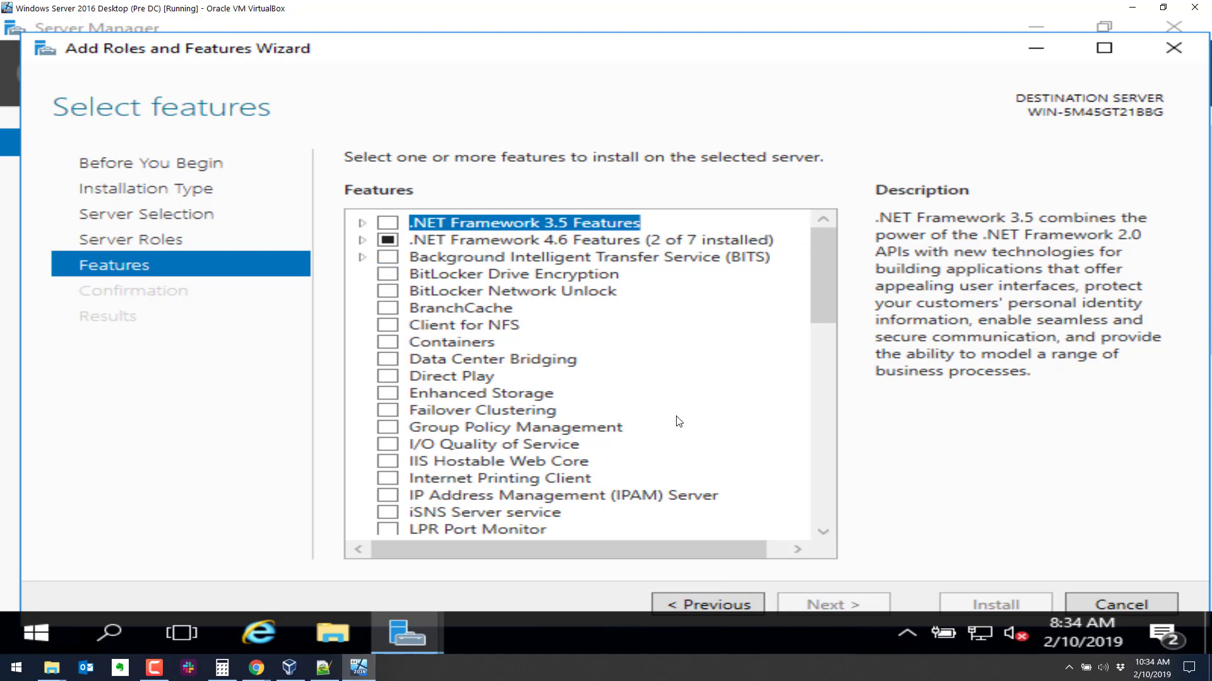
Select the Active Directory Domain Services and DNS Server roles with their required tools, ignoring the static IP warning.
{"action": "left_click", "coordinate": [704, 603]}
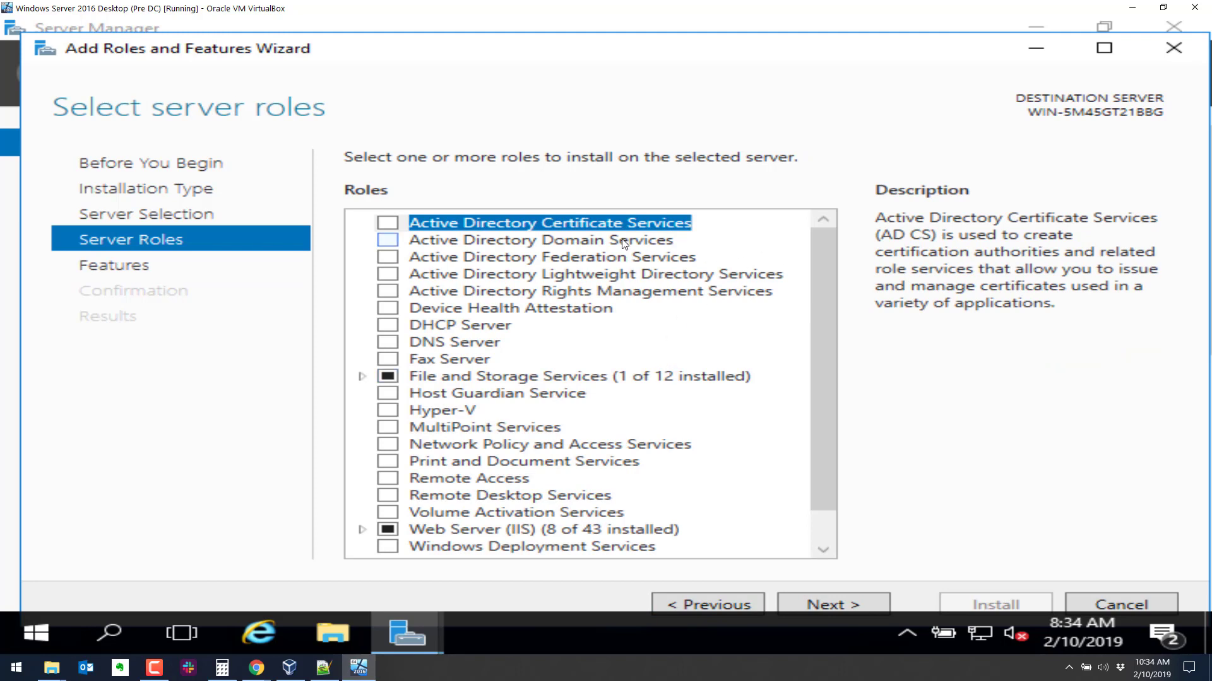
{"action": "left_click", "coordinate": [387, 242]}
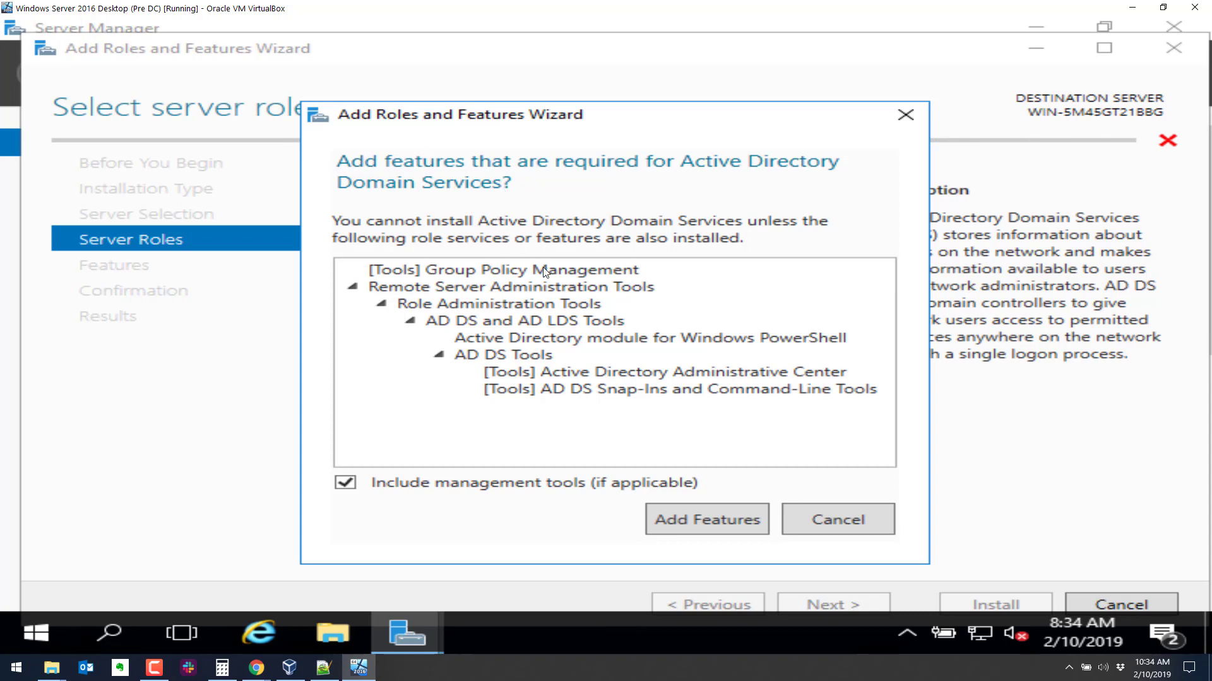
{"action": "left_click", "coordinate": [711, 530]}
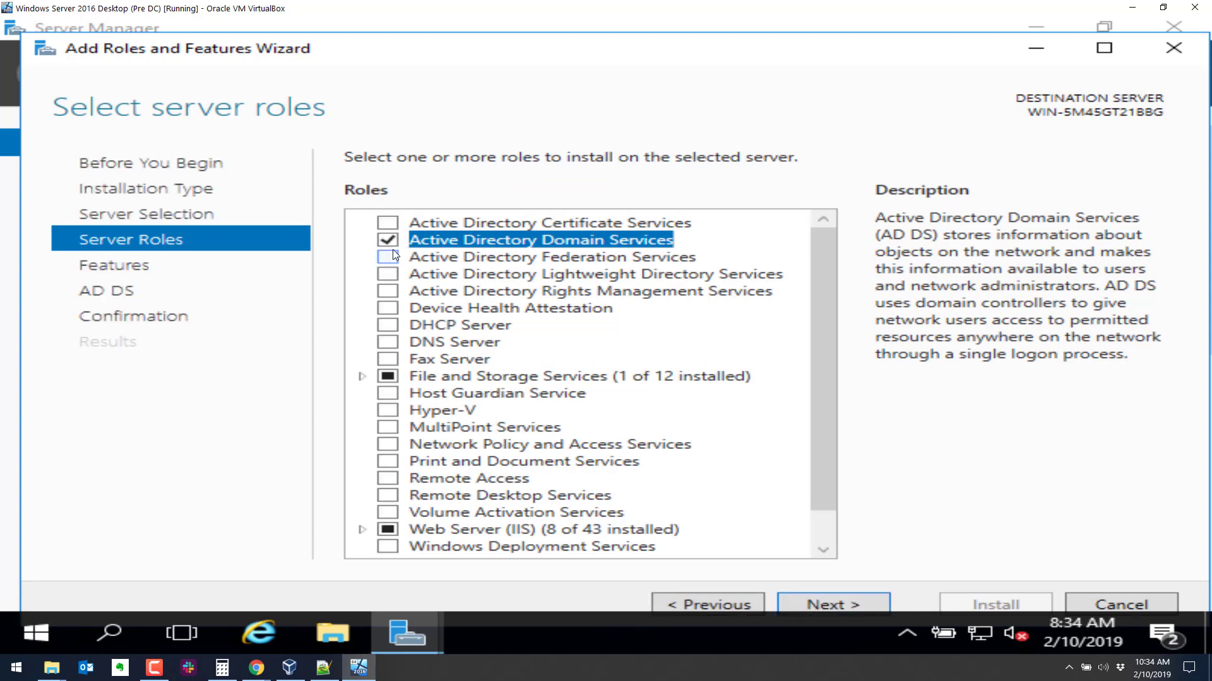
{"action": "left_click", "coordinate": [387, 342]}
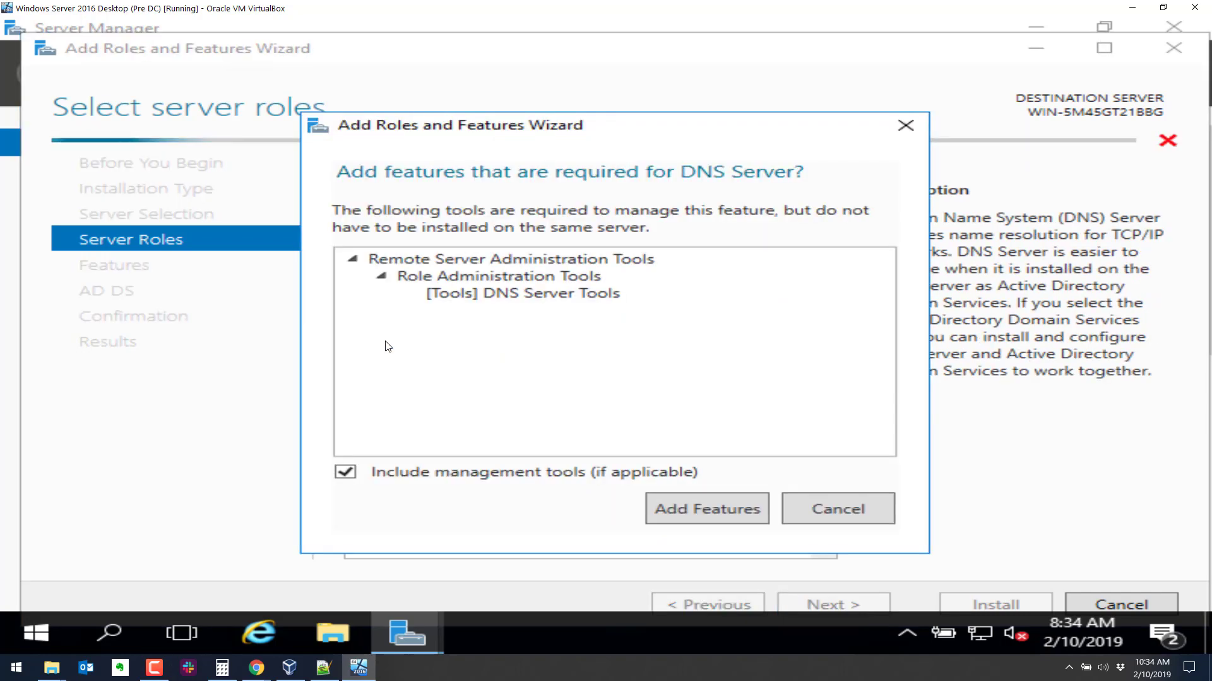
{"action": "left_click", "coordinate": [713, 510]}
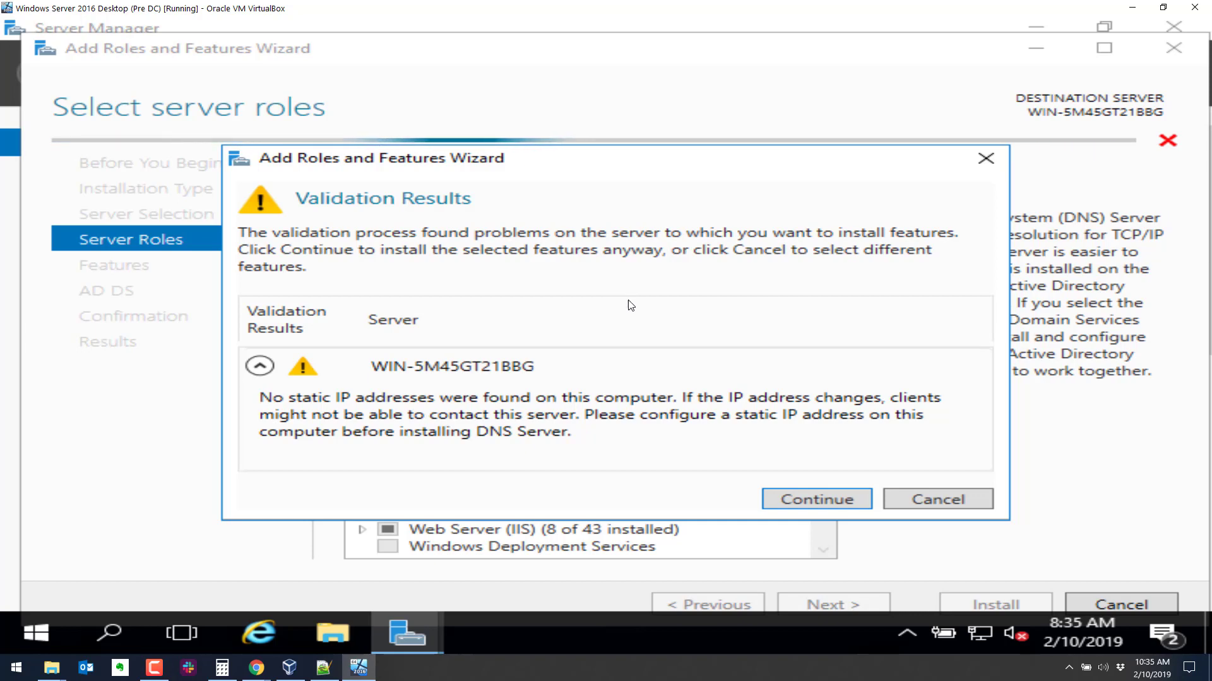
{"action": "left_click", "coordinate": [815, 497]}
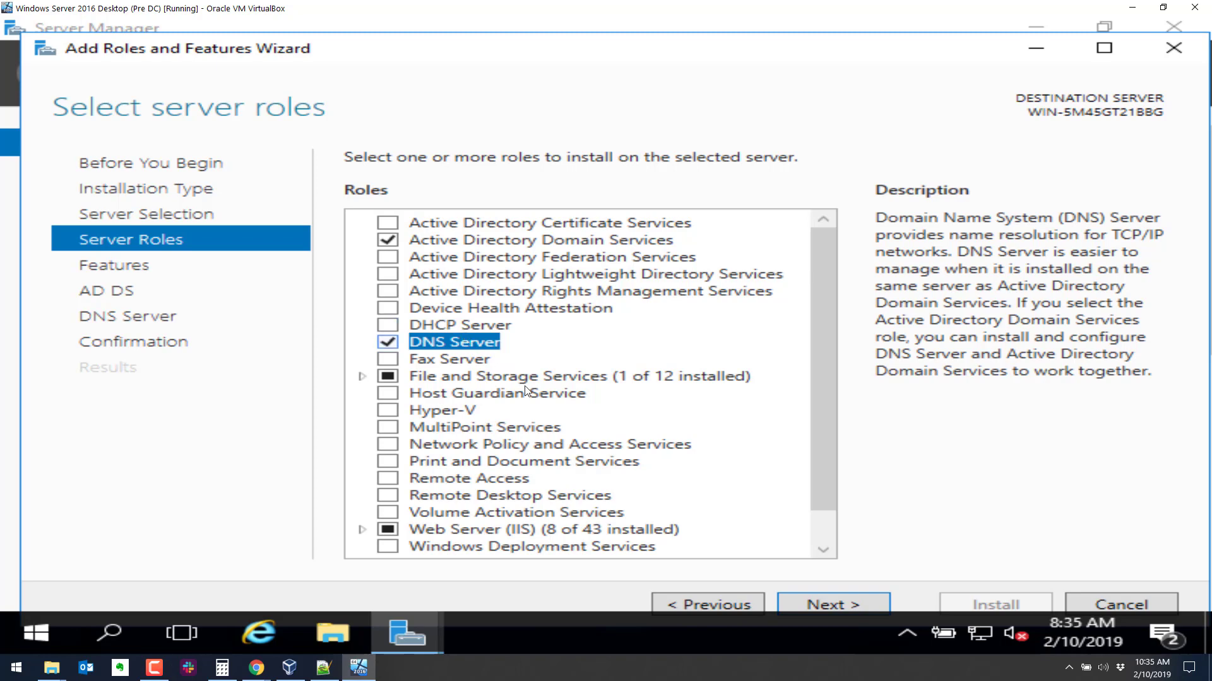
Advance past the Features, AD DS and DNS Server pages and install the selected roles.
{"action": "left_click", "coordinate": [808, 599]}
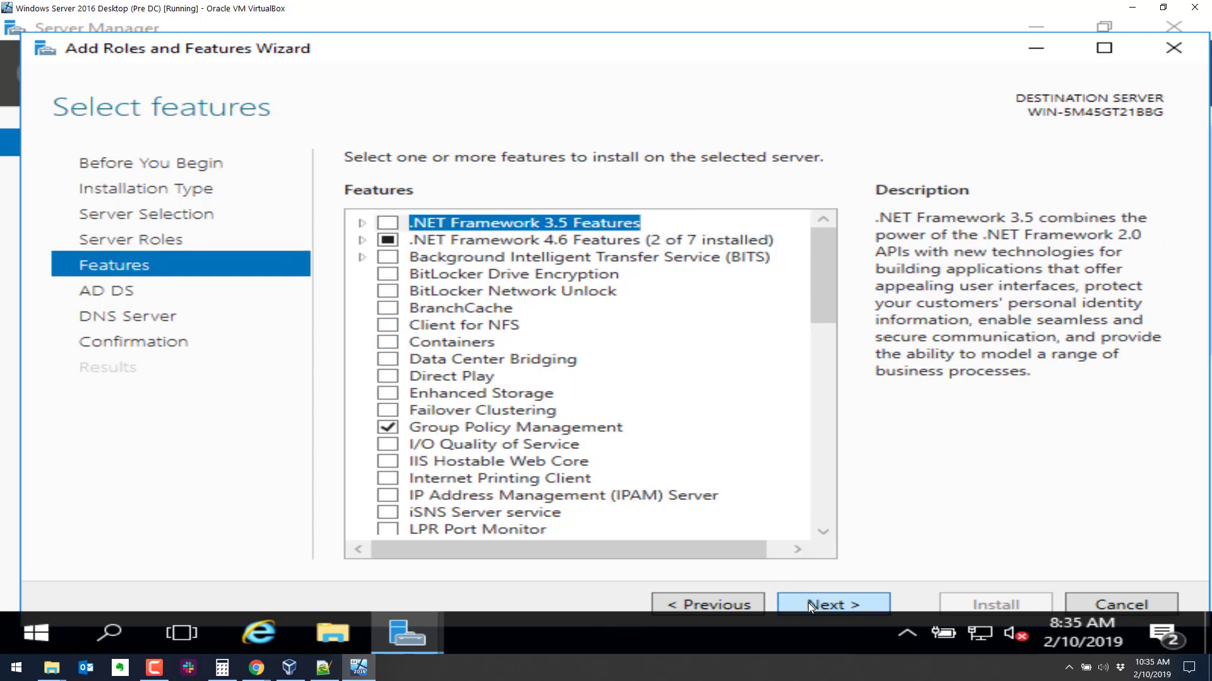
{"action": "left_click", "coordinate": [808, 603]}
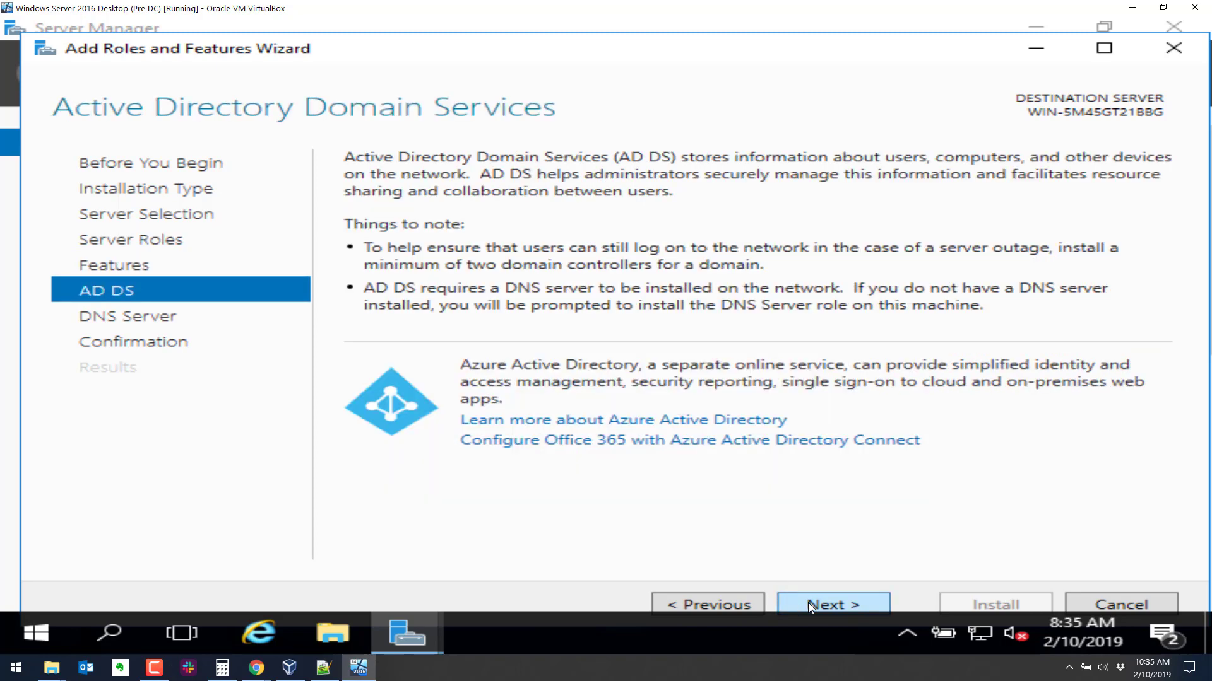
{"action": "left_click", "coordinate": [808, 603]}
{"action": "left_click", "coordinate": [807, 603]}
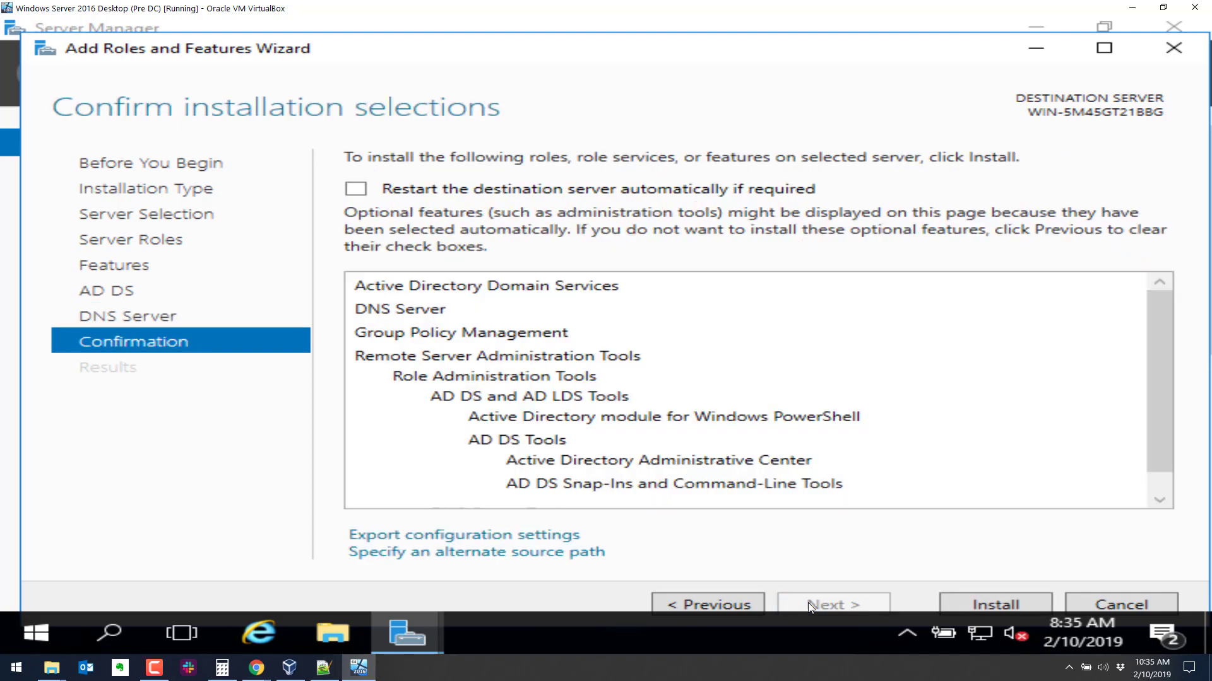
{"action": "left_click", "coordinate": [997, 605]}
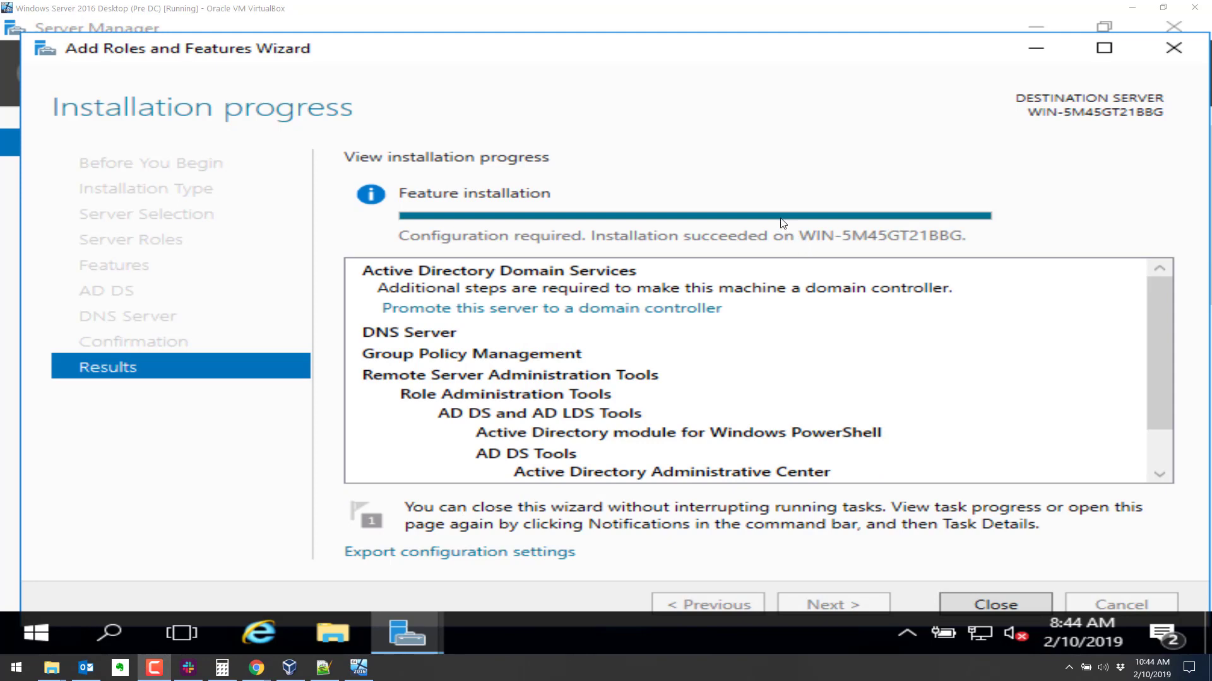
Close the finished installation wizard and check Server Manager's pending notifications.
{"action": "left_click", "coordinate": [987, 603]}
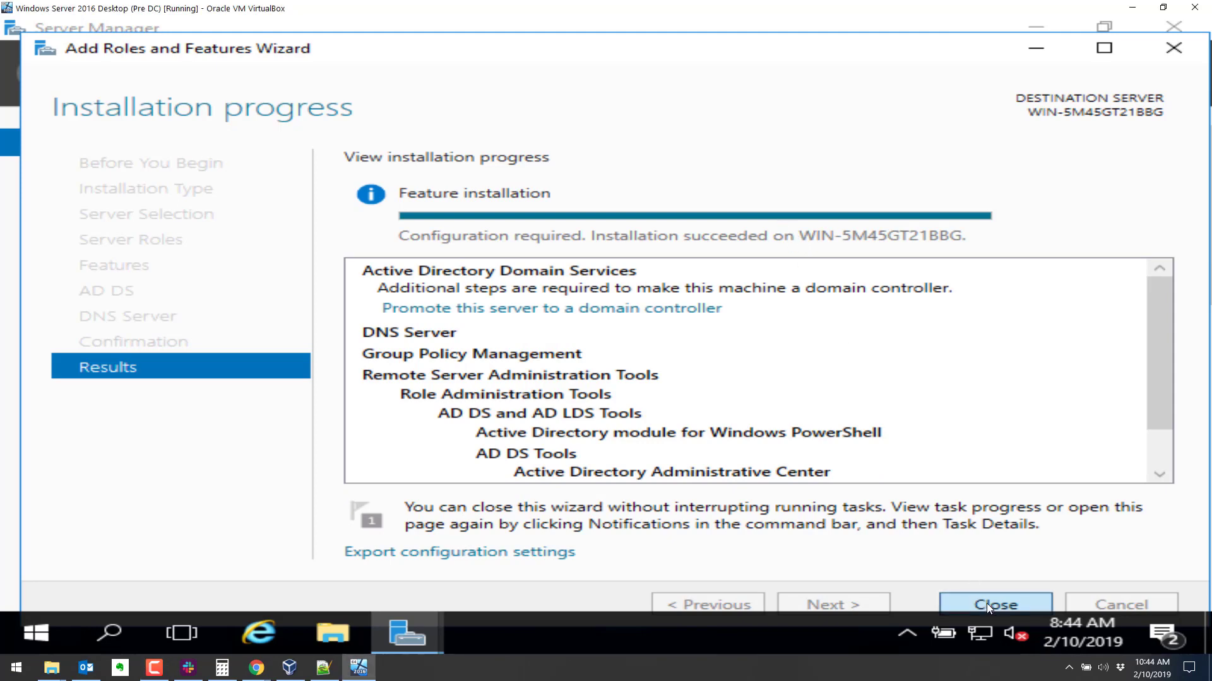
{"action": "left_click", "coordinate": [982, 601]}
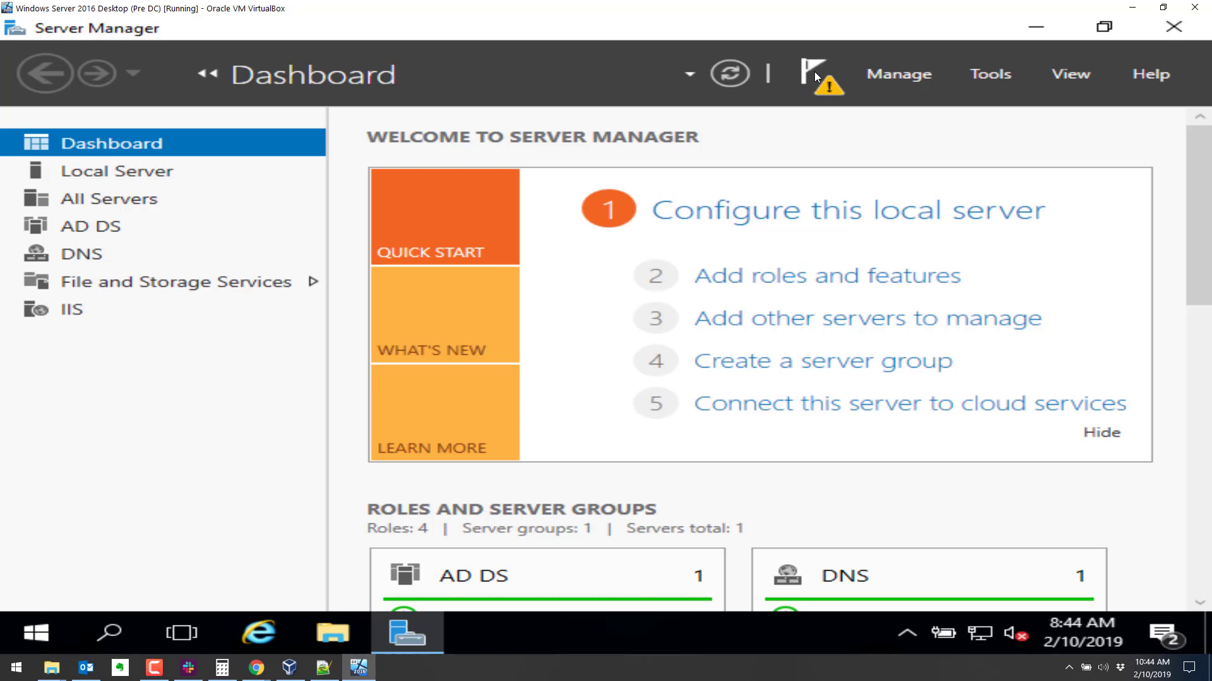
{"action": "left_click", "coordinate": [814, 68]}
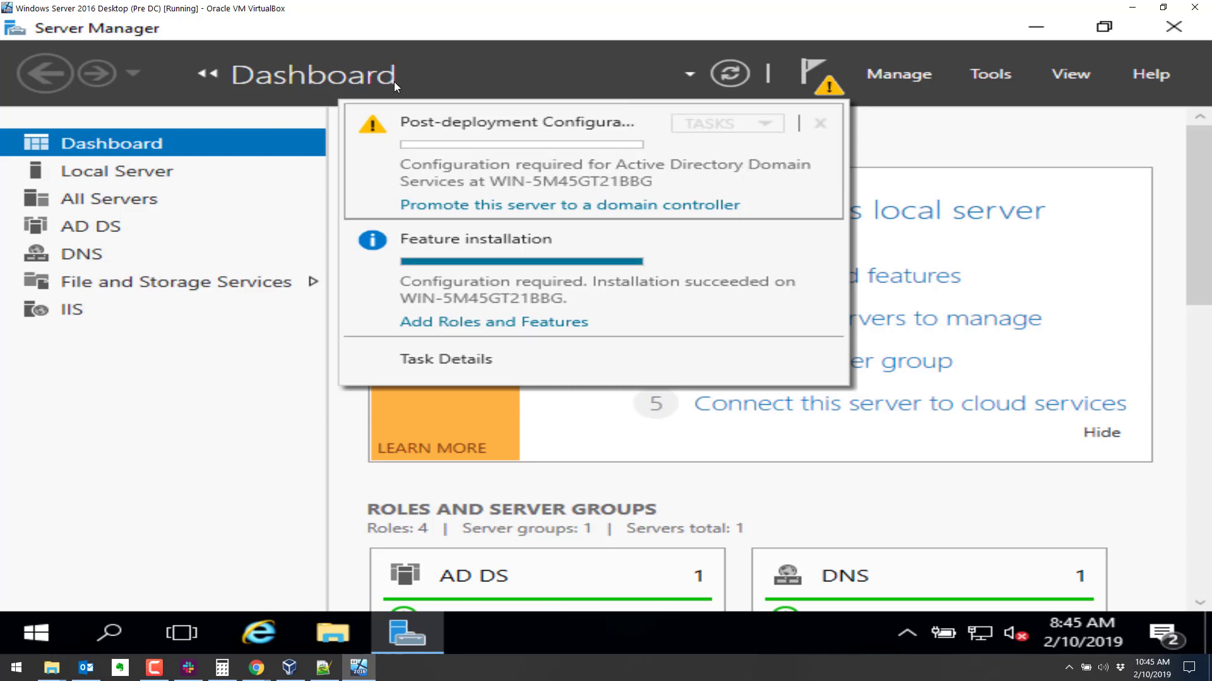
{"action": "left_click", "coordinate": [465, 206]}
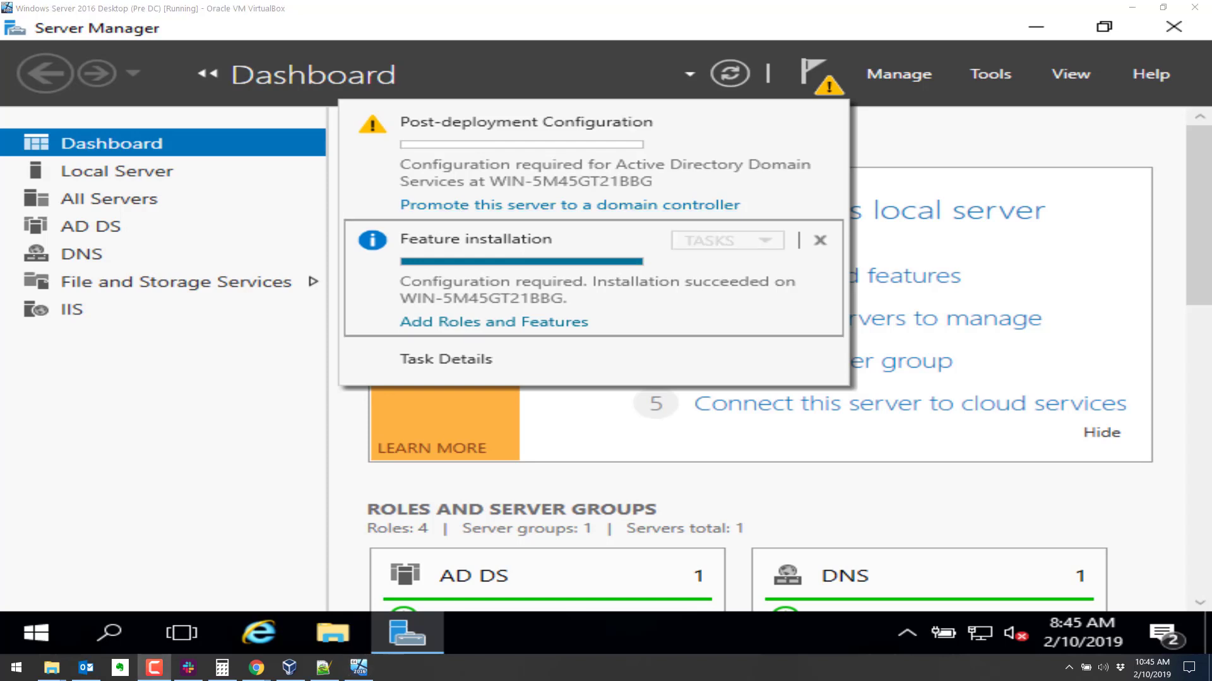
Restart the server from the Start menu, keeping 'Other (Unplanned)' as the reason.
{"action": "left_click", "coordinate": [43, 620]}
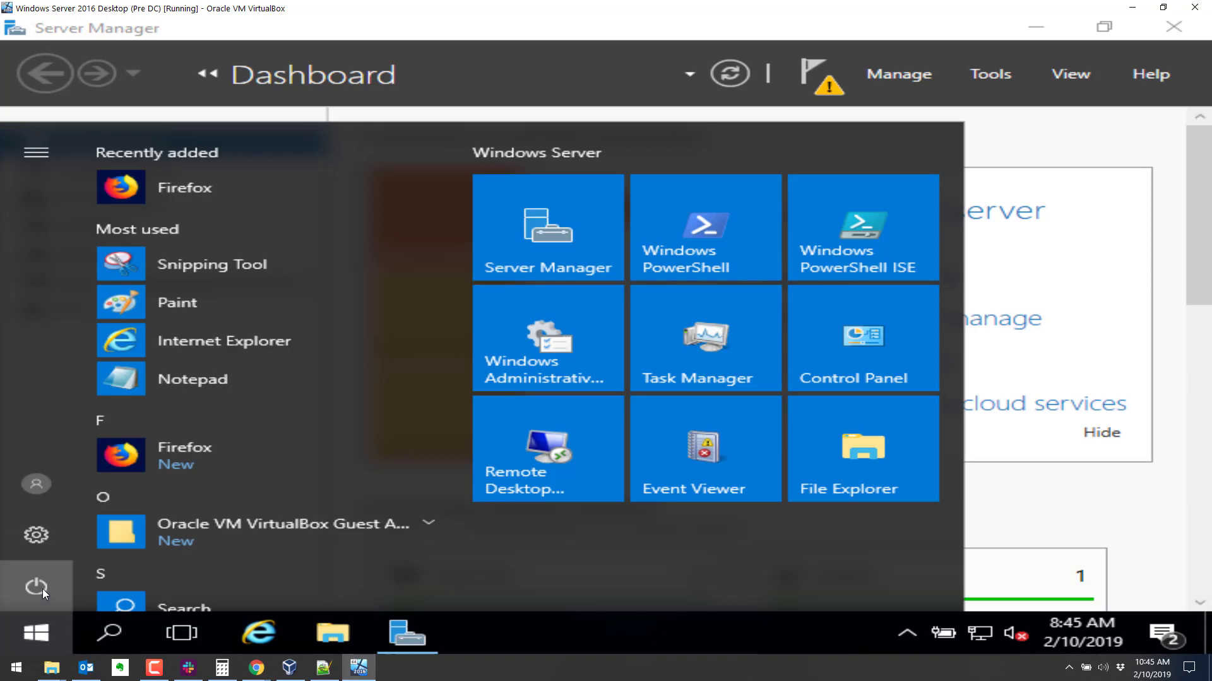
{"action": "left_click", "coordinate": [43, 589]}
{"action": "left_click", "coordinate": [43, 588]}
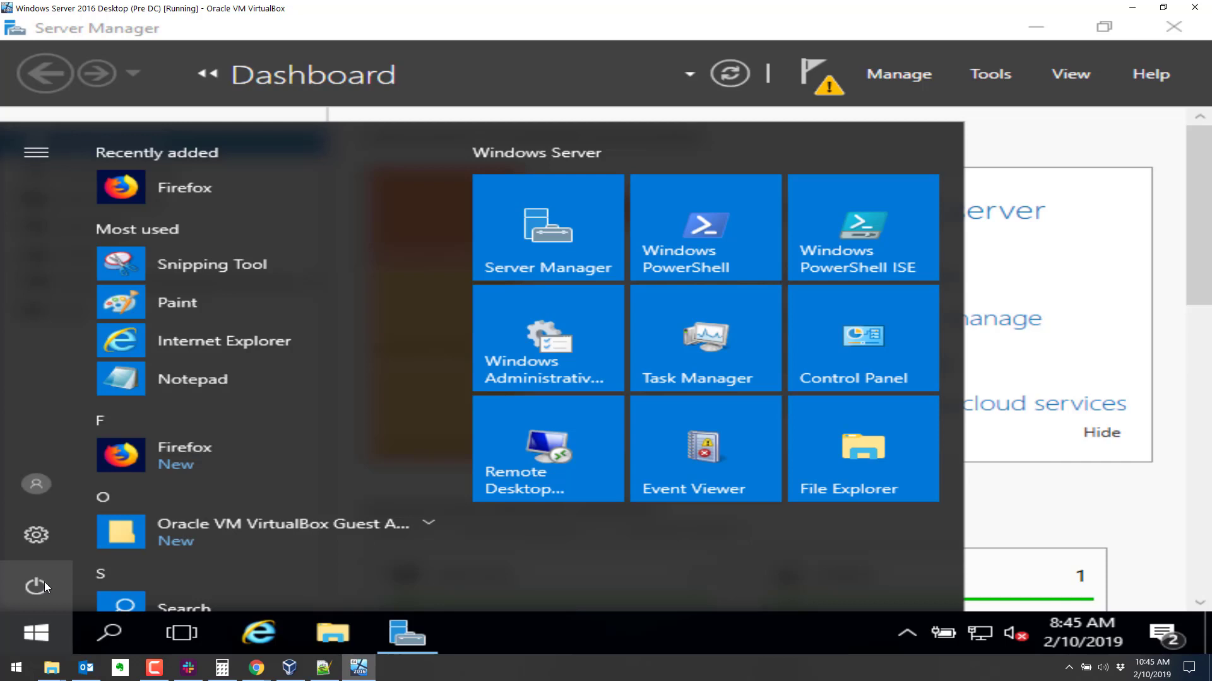
{"action": "left_click", "coordinate": [44, 582]}
{"action": "left_click", "coordinate": [63, 530]}
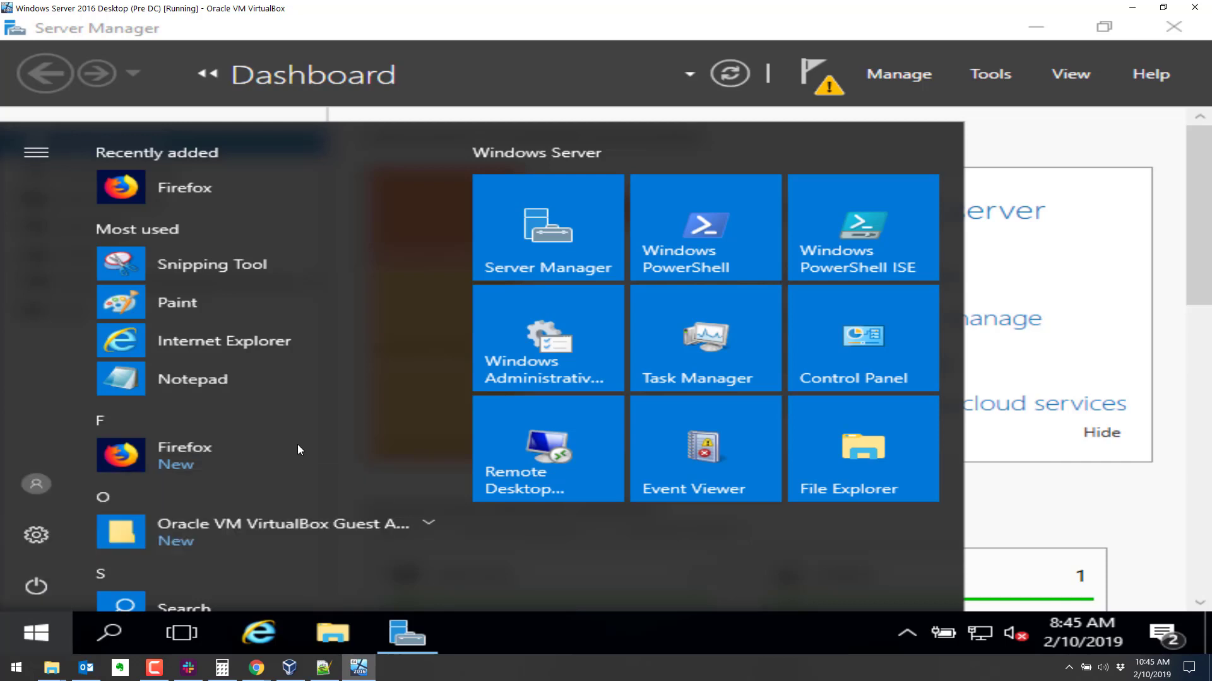
{"action": "left_click", "coordinate": [429, 521]}
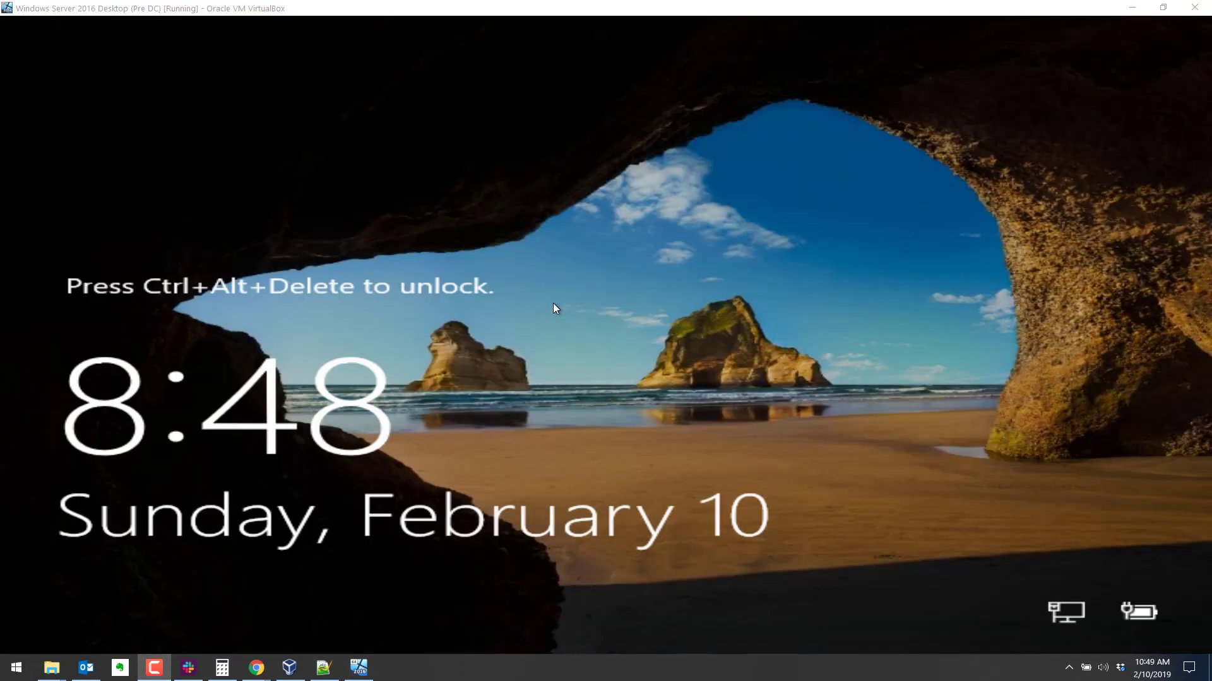
Unlock the restarted VM with Ctrl+Alt+Delete and sign in with the Administrator password.
{"action": "left_click", "coordinate": [595, 308]}
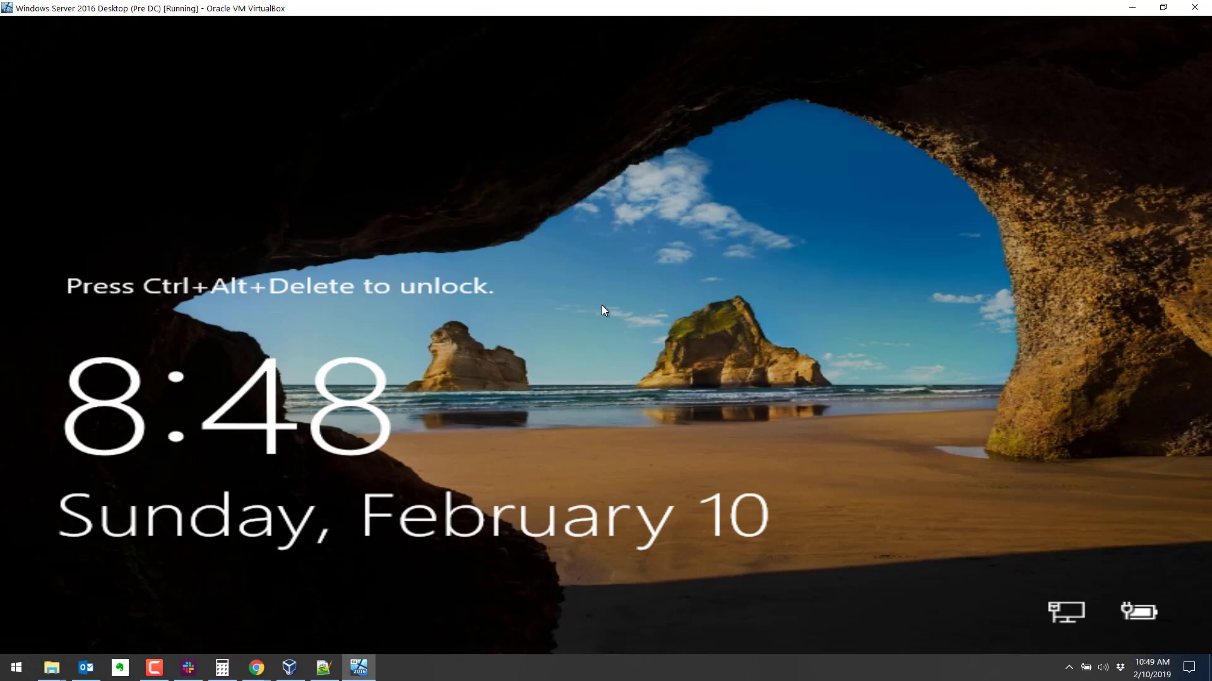
{"action": "key", "text": "ctrl+alt+Delete"}
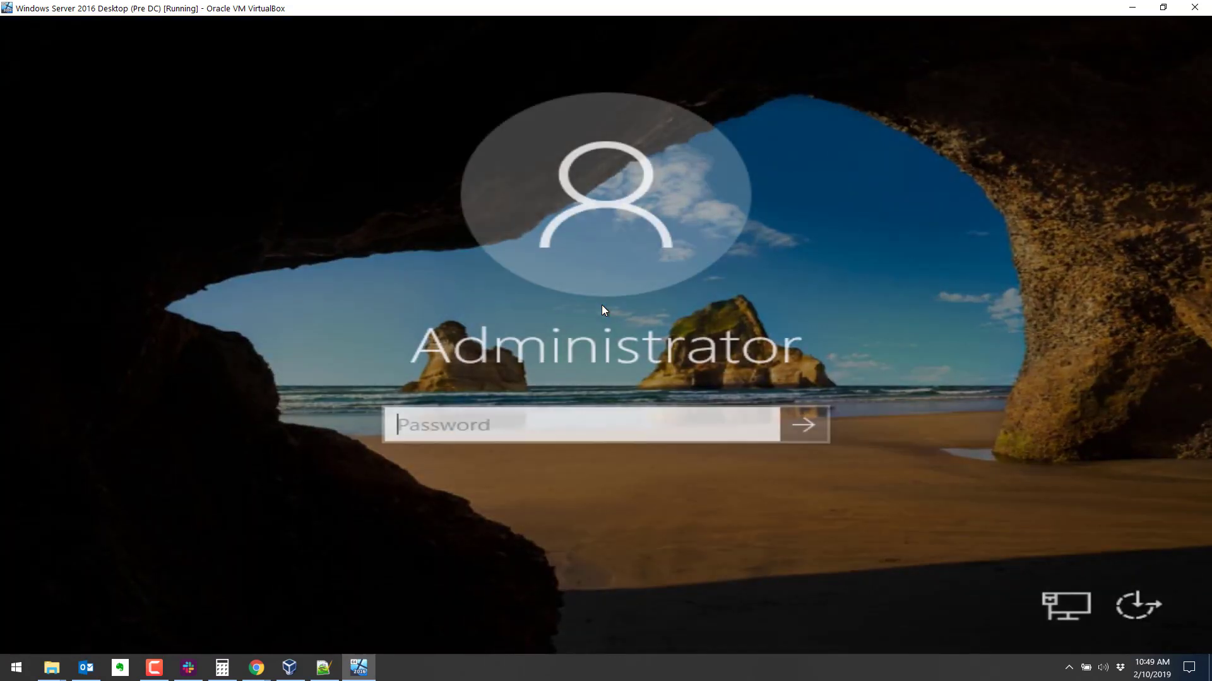
{"action": "type", "text": "Password123!"}
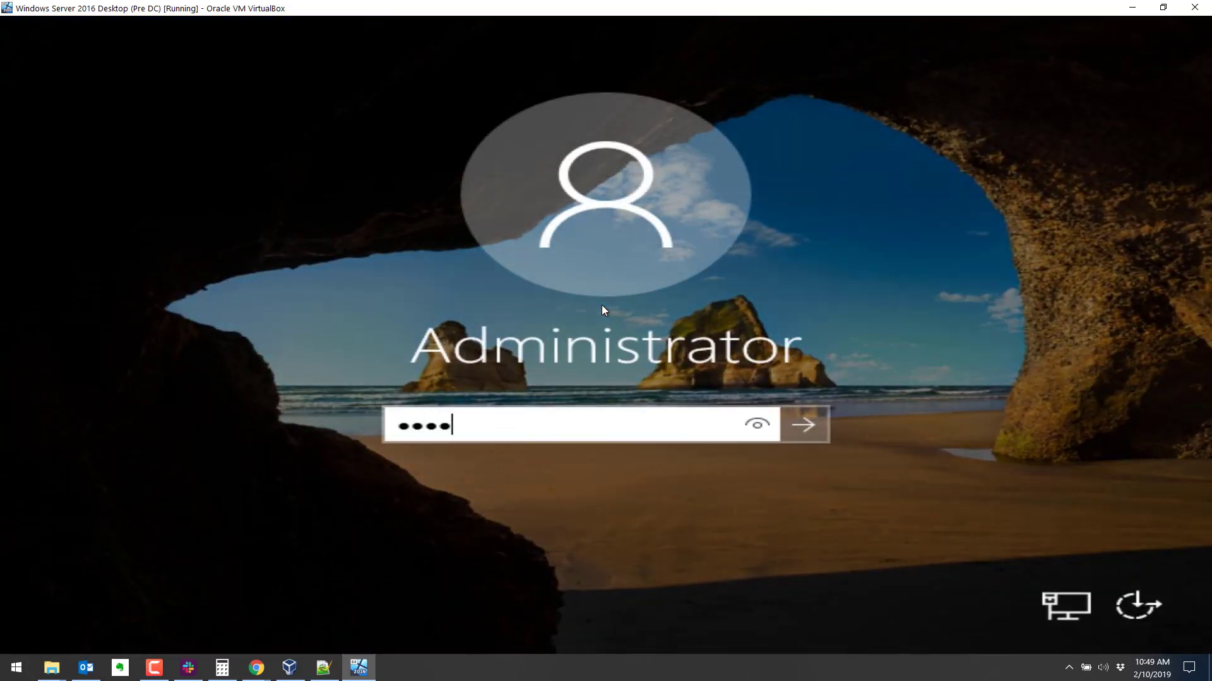
{"action": "key", "text": "Return"}
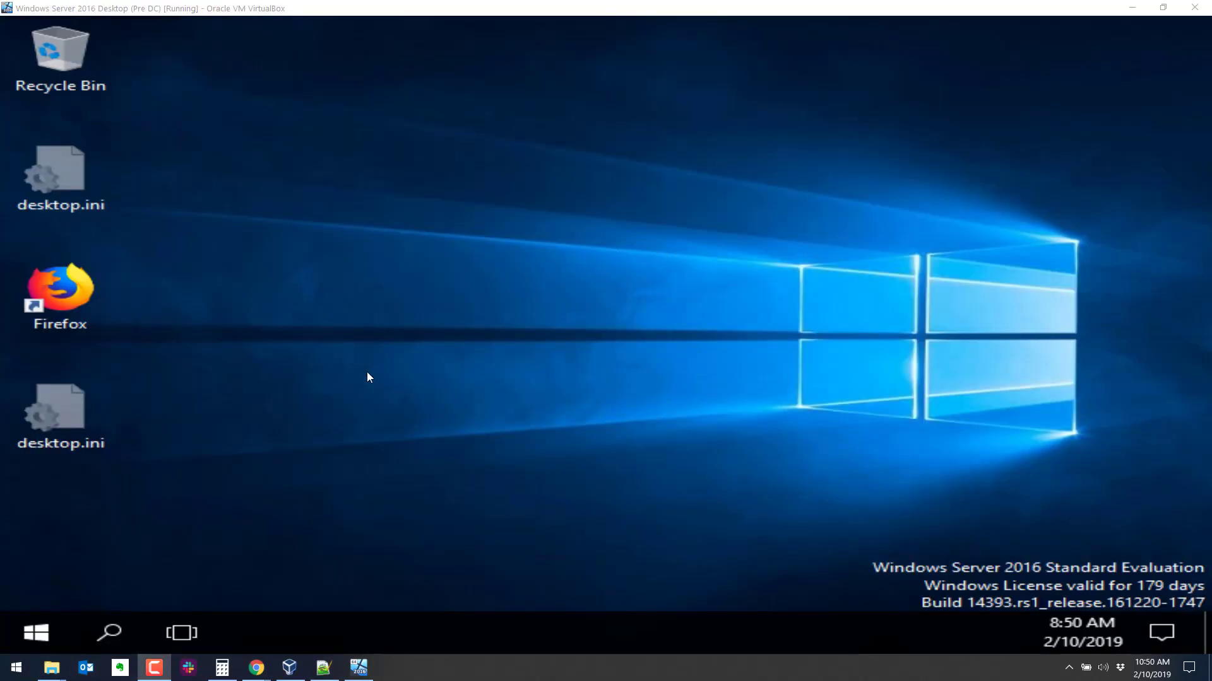
Launch Server Manager and choose 'Promote this server to a domain controller' from notifications.
{"action": "left_click", "coordinate": [41, 627]}
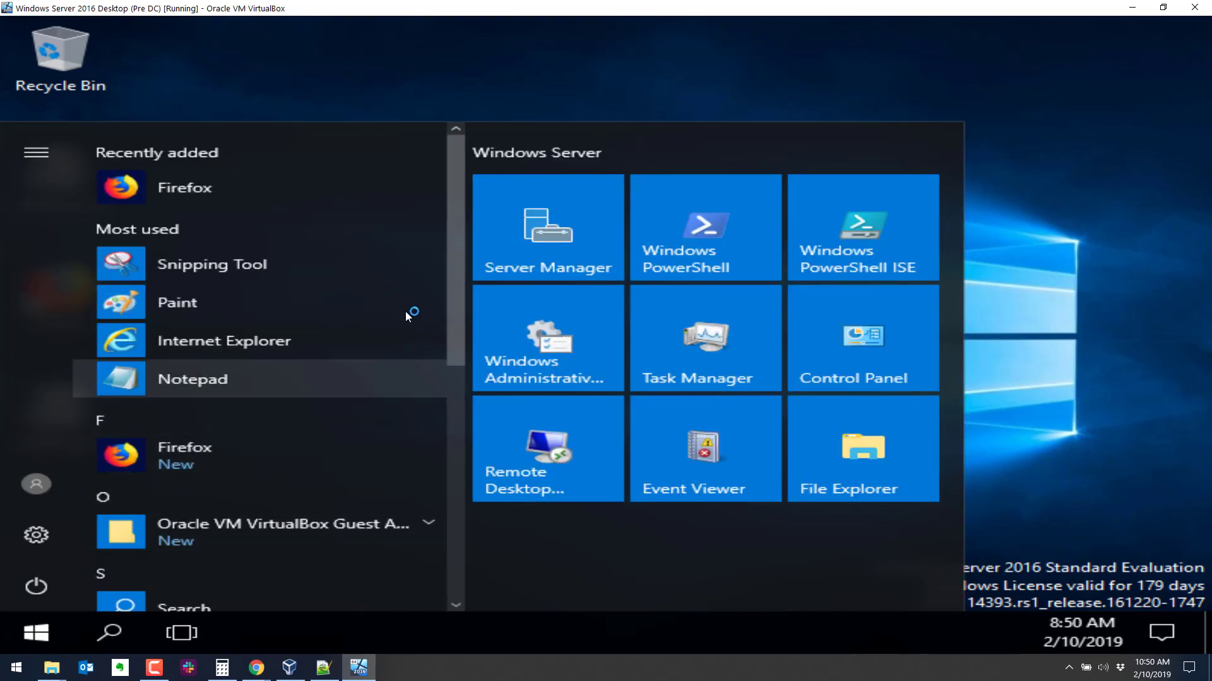
{"action": "left_click", "coordinate": [543, 241]}
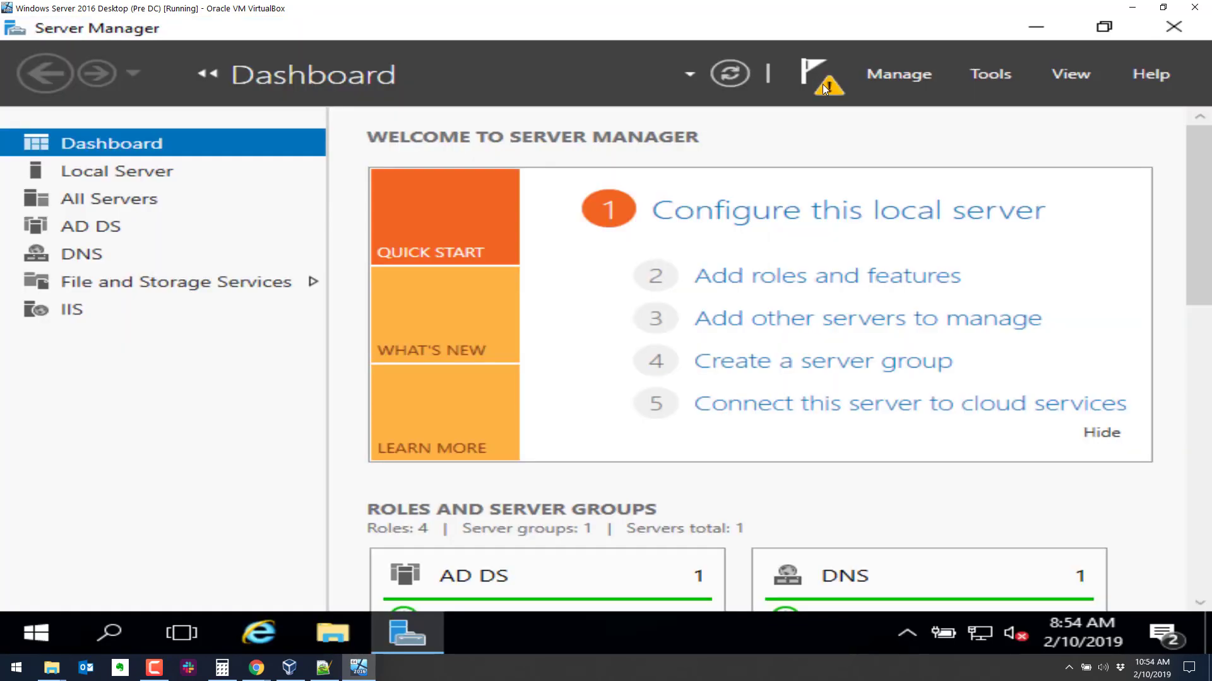
{"action": "left_click", "coordinate": [823, 85]}
{"action": "left_click", "coordinate": [821, 88]}
{"action": "left_click", "coordinate": [800, 70]}
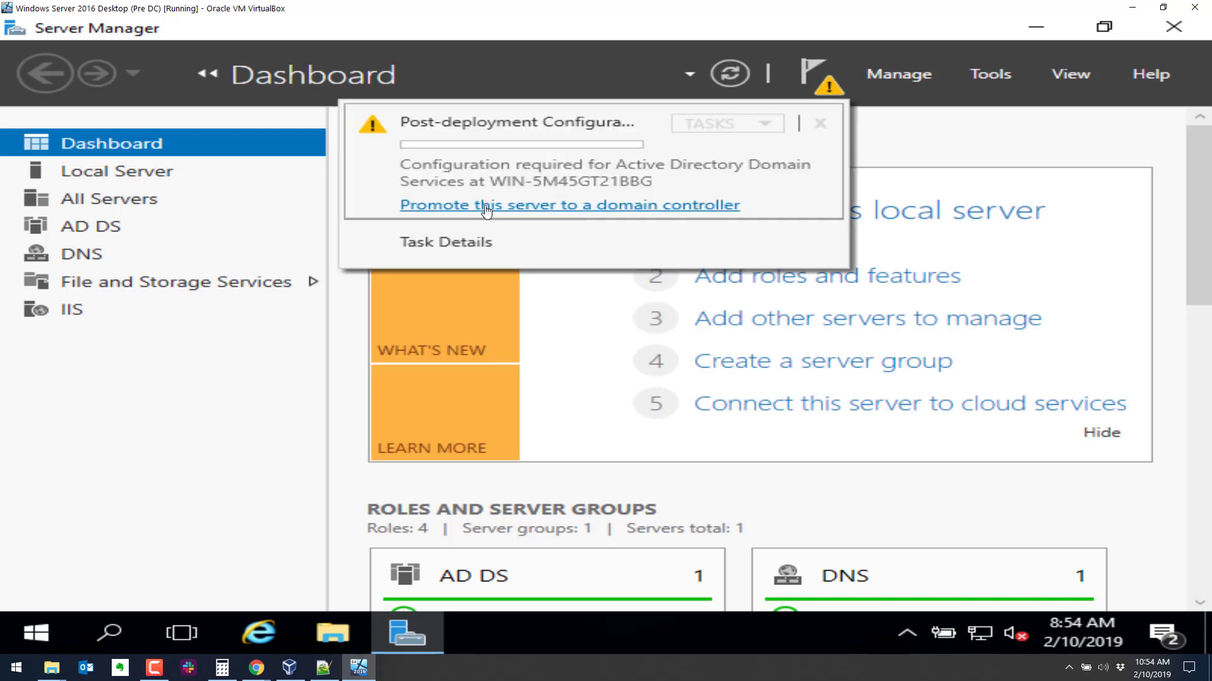
{"action": "left_click", "coordinate": [537, 206]}
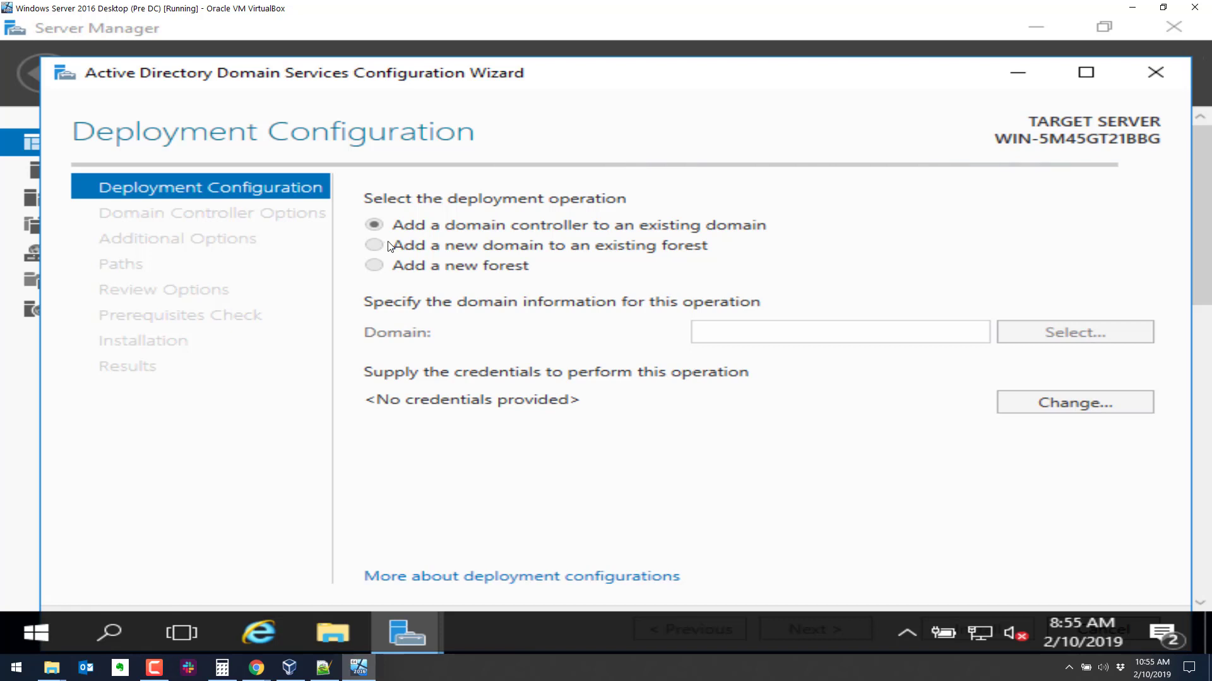
Choose Add a new forest with root domain name topgun.local.
{"action": "left_click", "coordinate": [375, 266]}
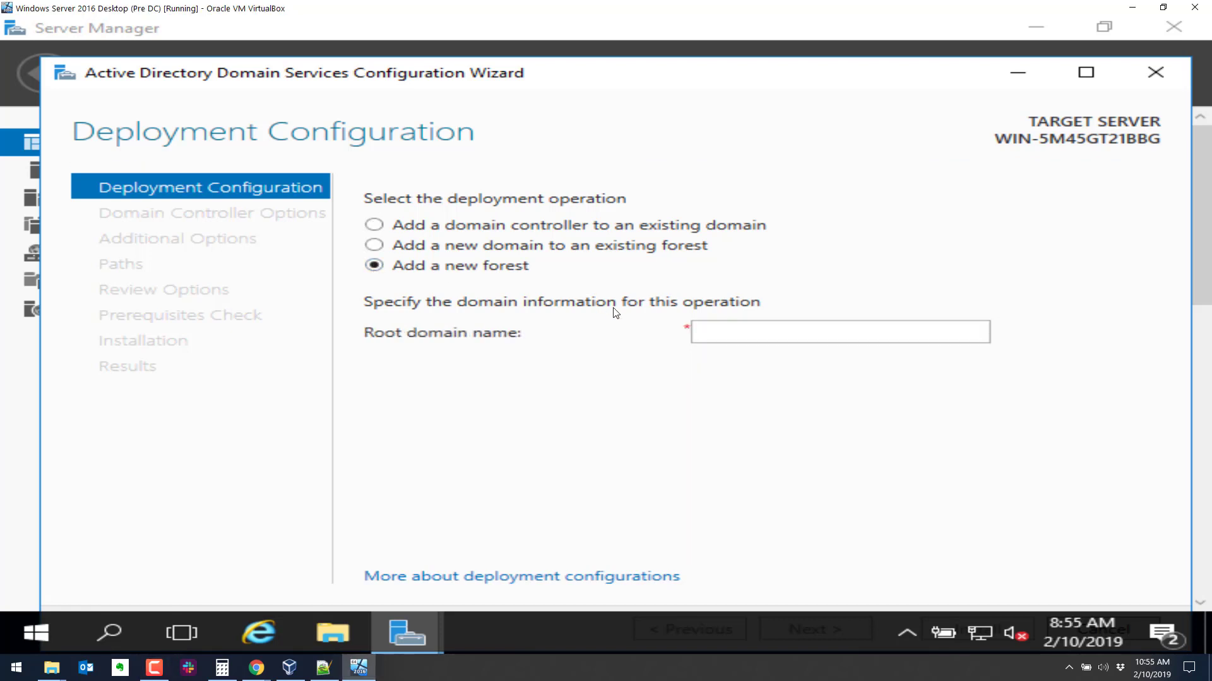
{"action": "left_click", "coordinate": [740, 337]}
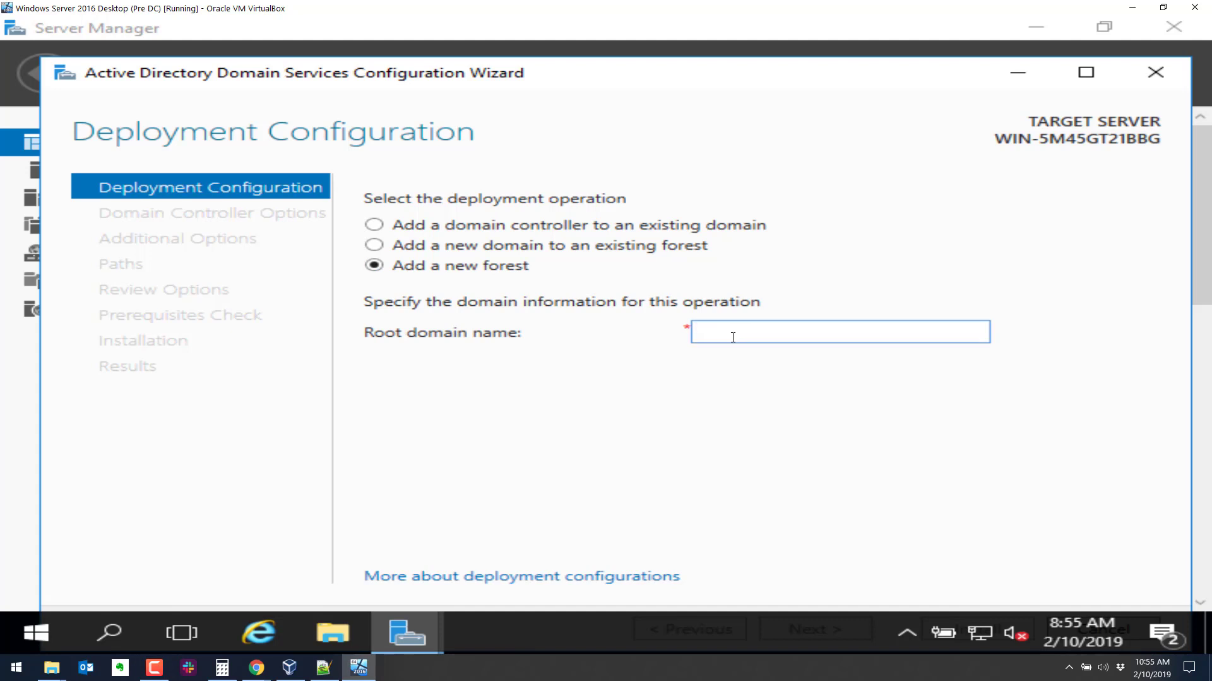
{"action": "type", "text": "top"}
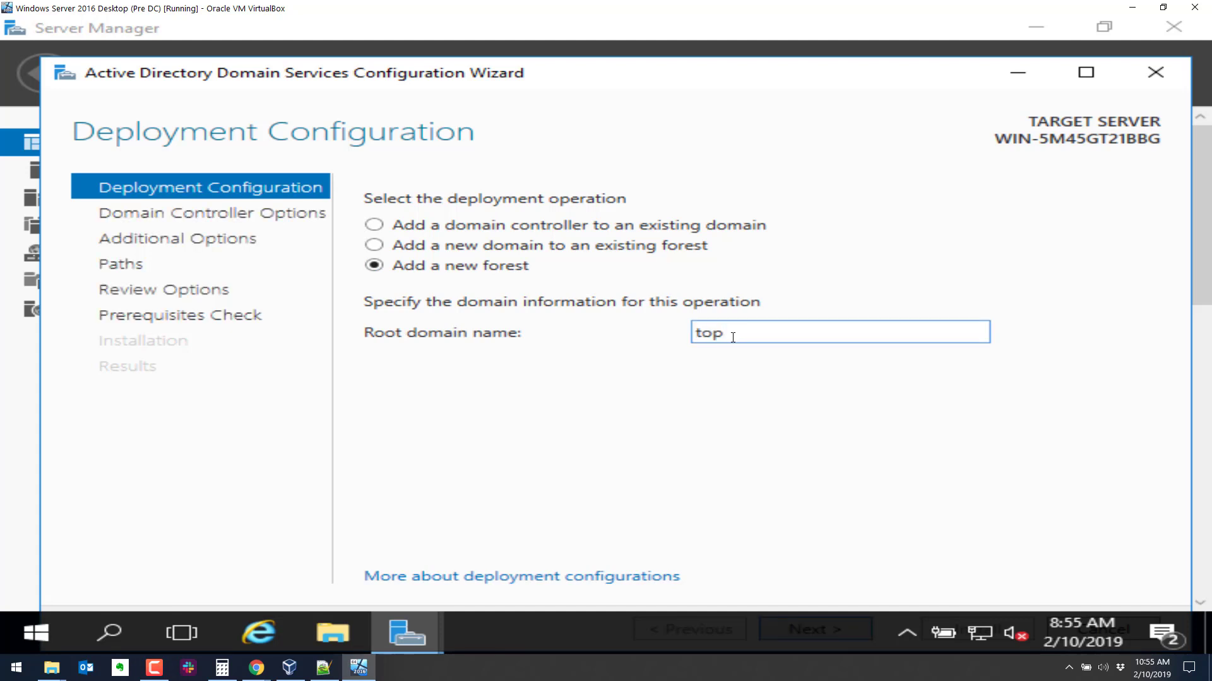
{"action": "type", "text": "gun.local"}
{"action": "left_click_drag", "start_coordinate": [832, 332], "coordinate": [674, 346]}
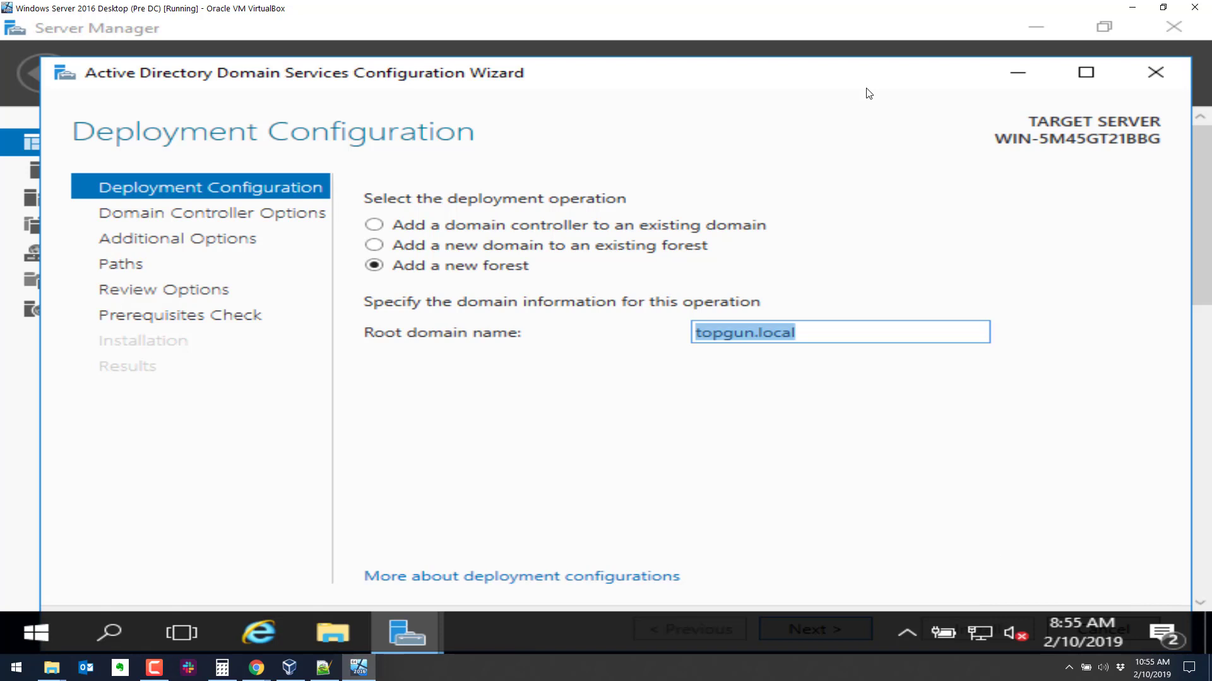
{"action": "left_click_drag", "start_coordinate": [947, 75], "coordinate": [940, 45]}
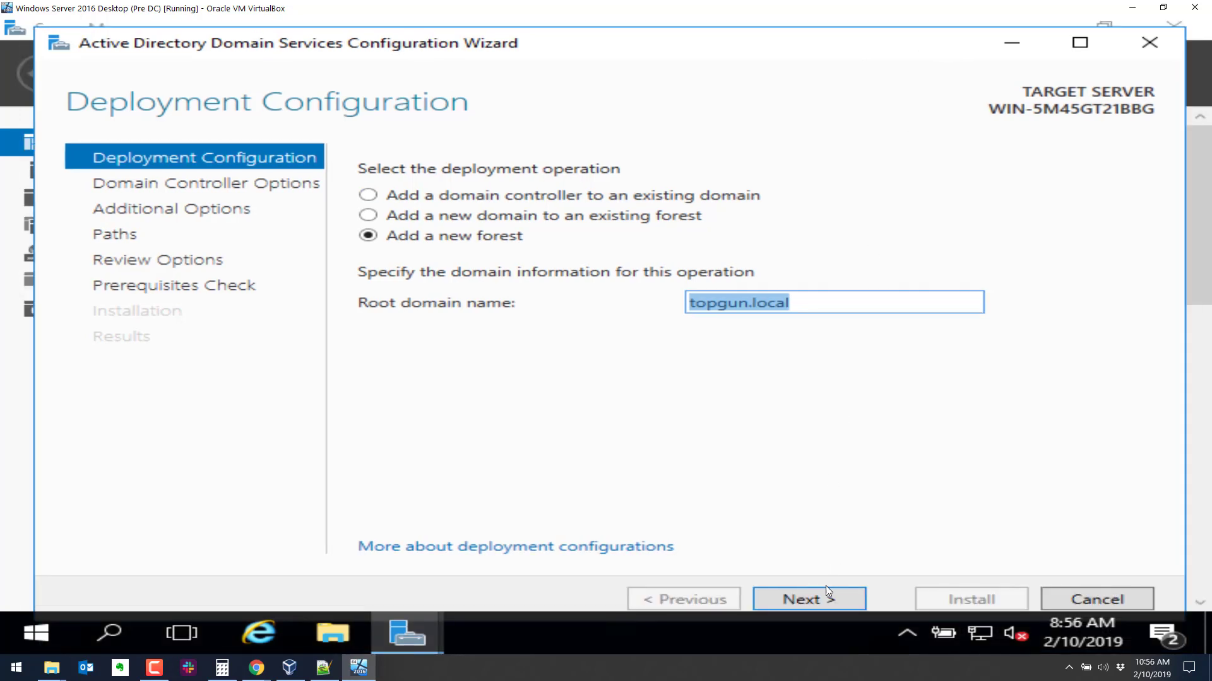
Keep Windows Server 2016 as the forest functional level on Domain Controller Options.
{"action": "left_click", "coordinate": [824, 597]}
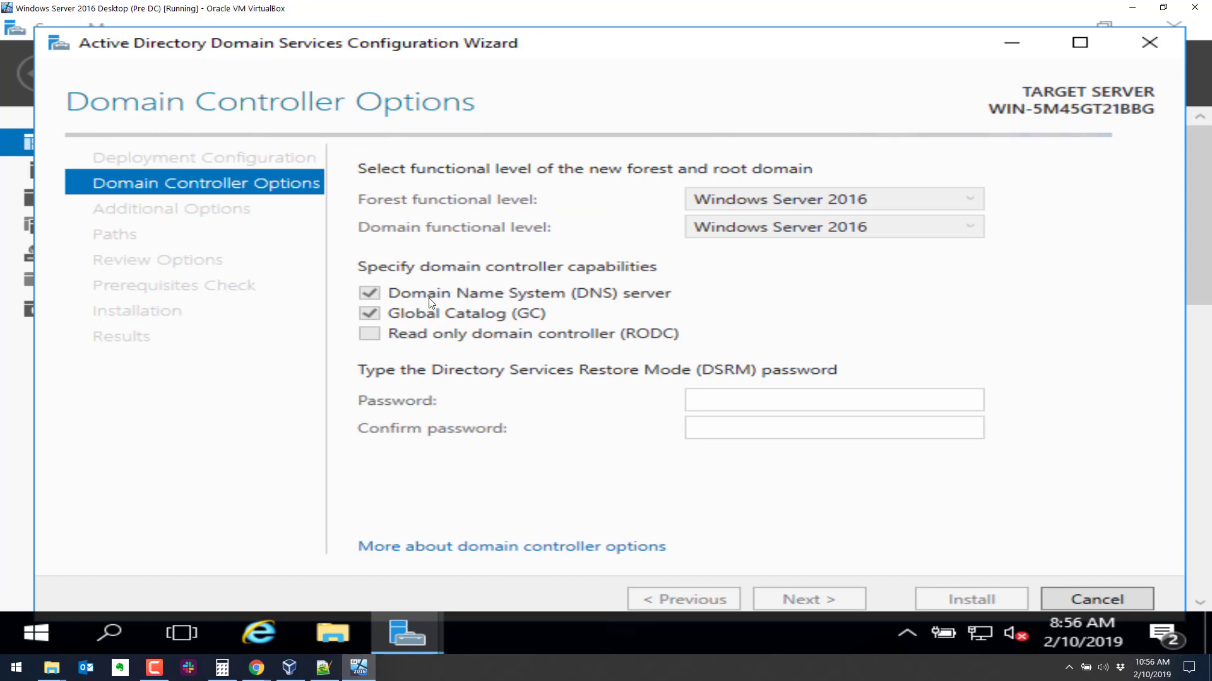
{"action": "left_click", "coordinate": [761, 201]}
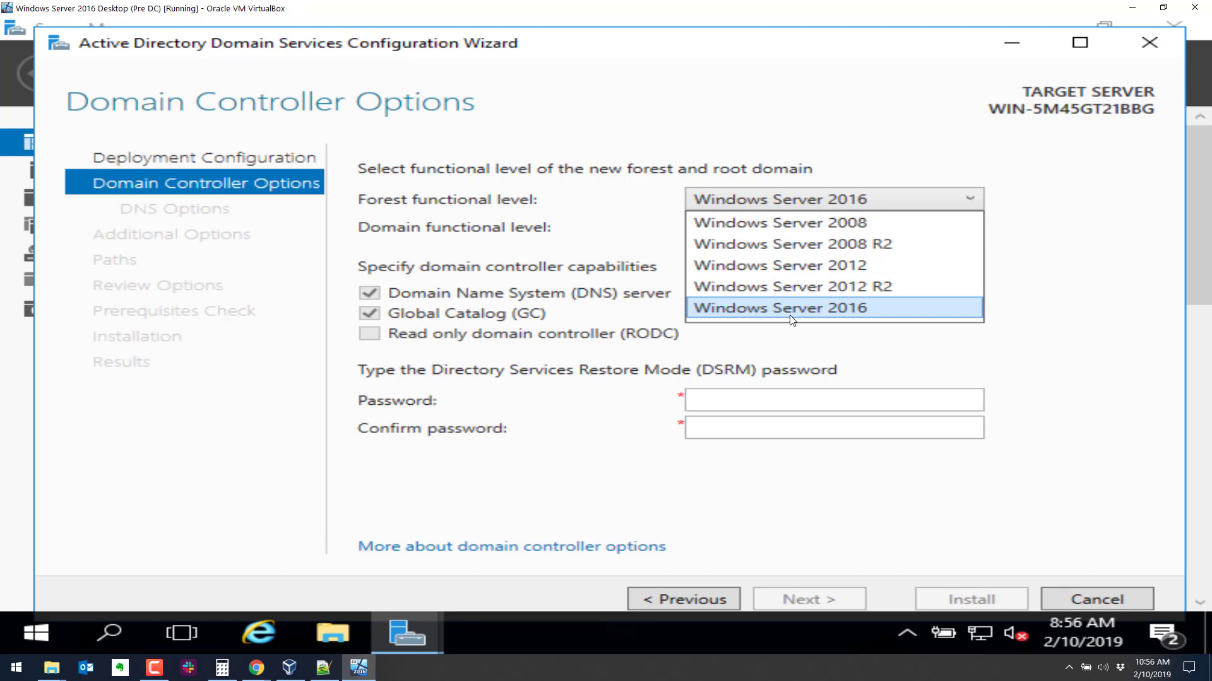
{"action": "left_click", "coordinate": [790, 308]}
{"action": "left_click", "coordinate": [775, 200]}
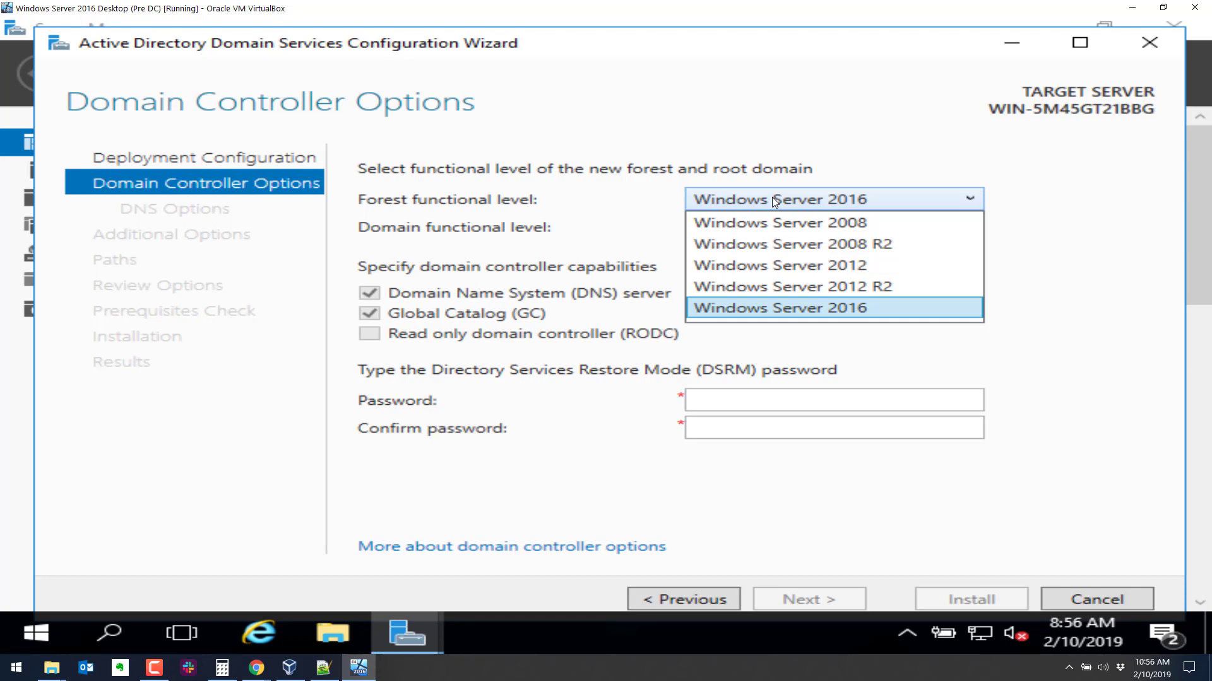
{"action": "left_click", "coordinate": [769, 309]}
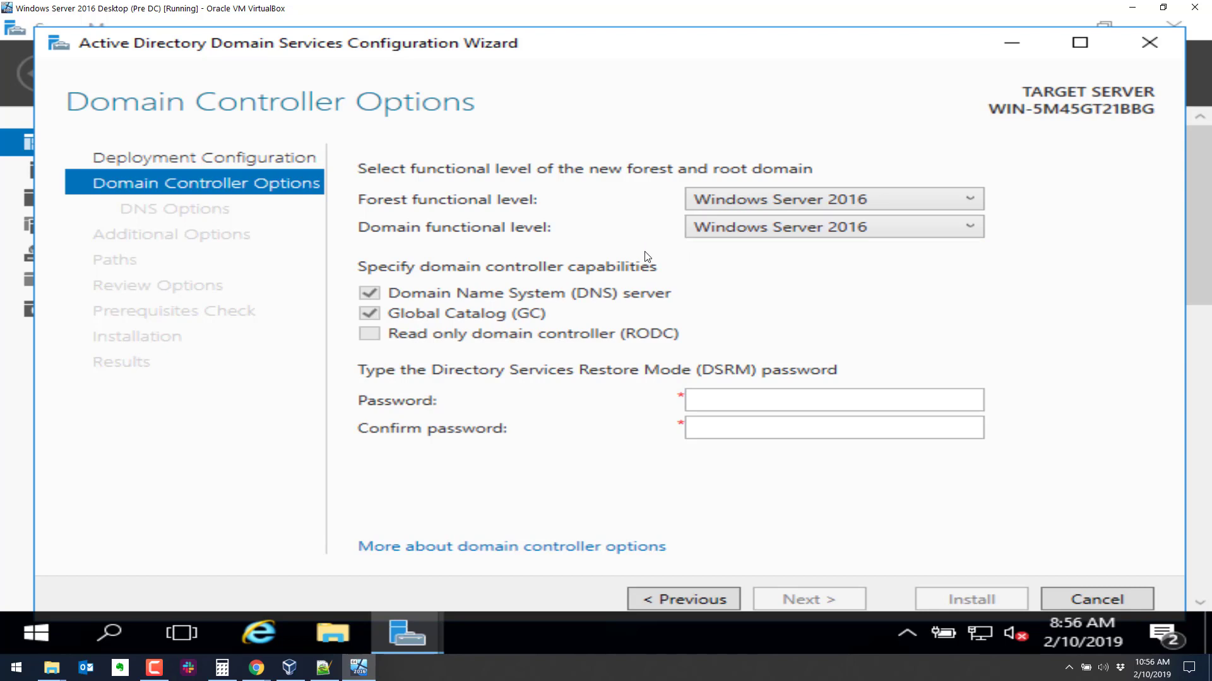
{"action": "left_click", "coordinate": [713, 203]}
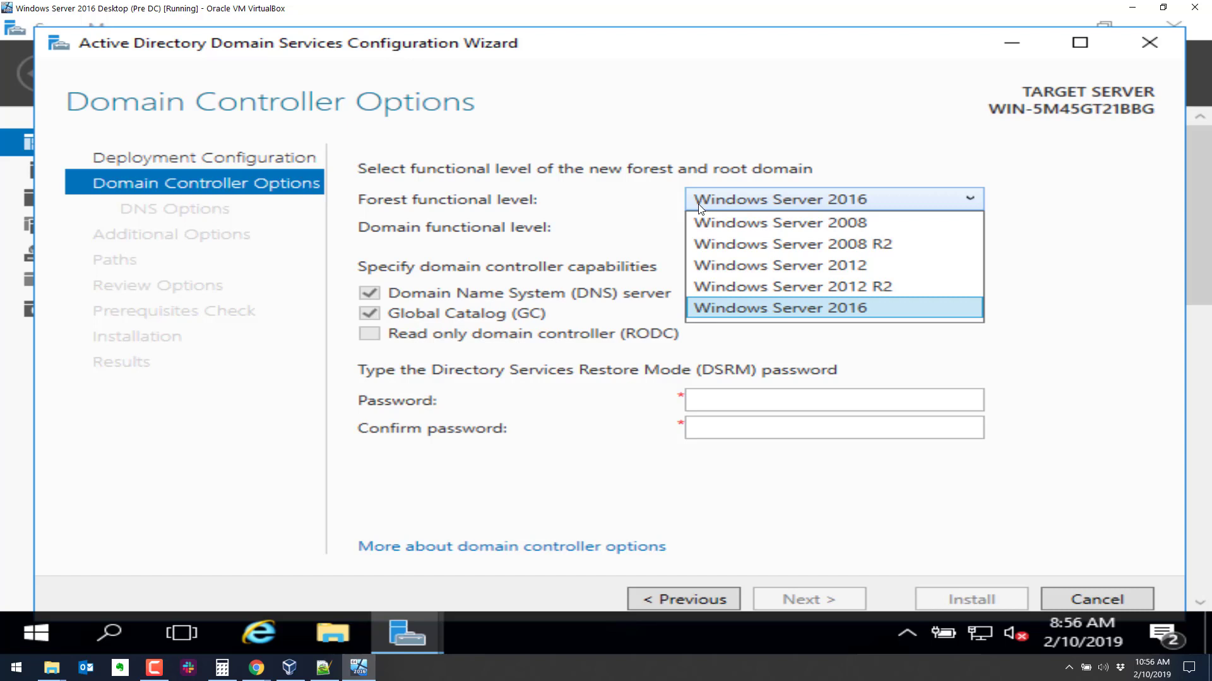
{"action": "left_click", "coordinate": [737, 307]}
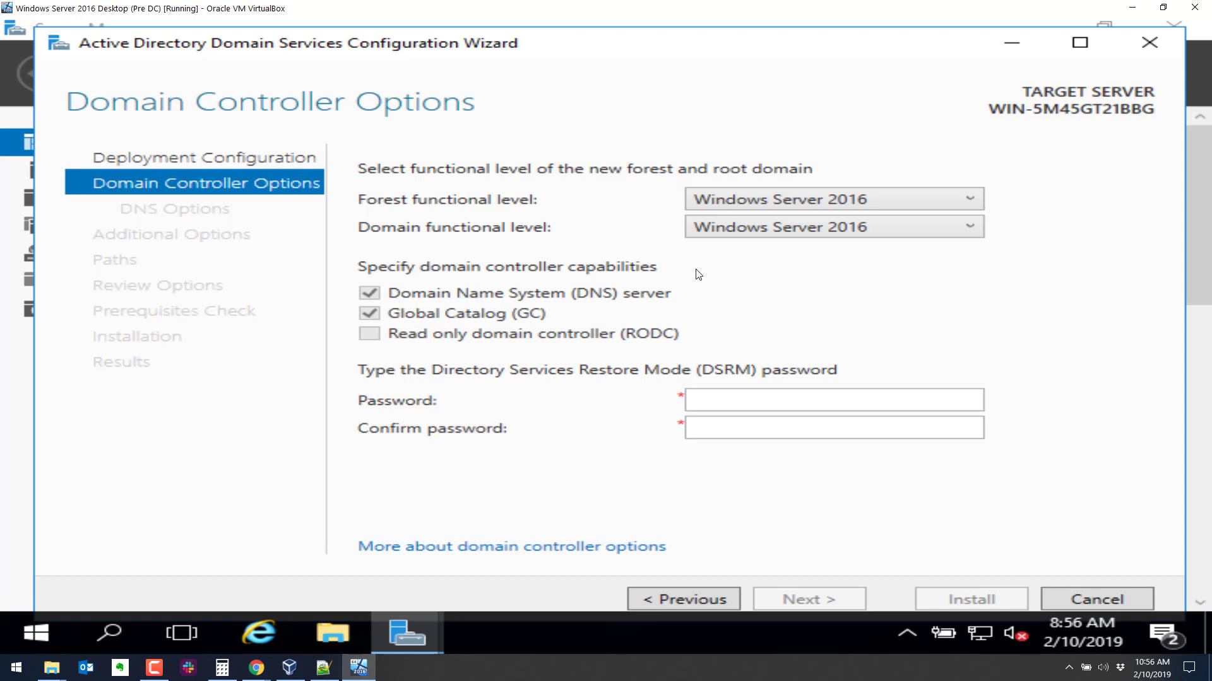
Enter and confirm the Directory Services Restore Mode password.
{"action": "left_click", "coordinate": [715, 399]}
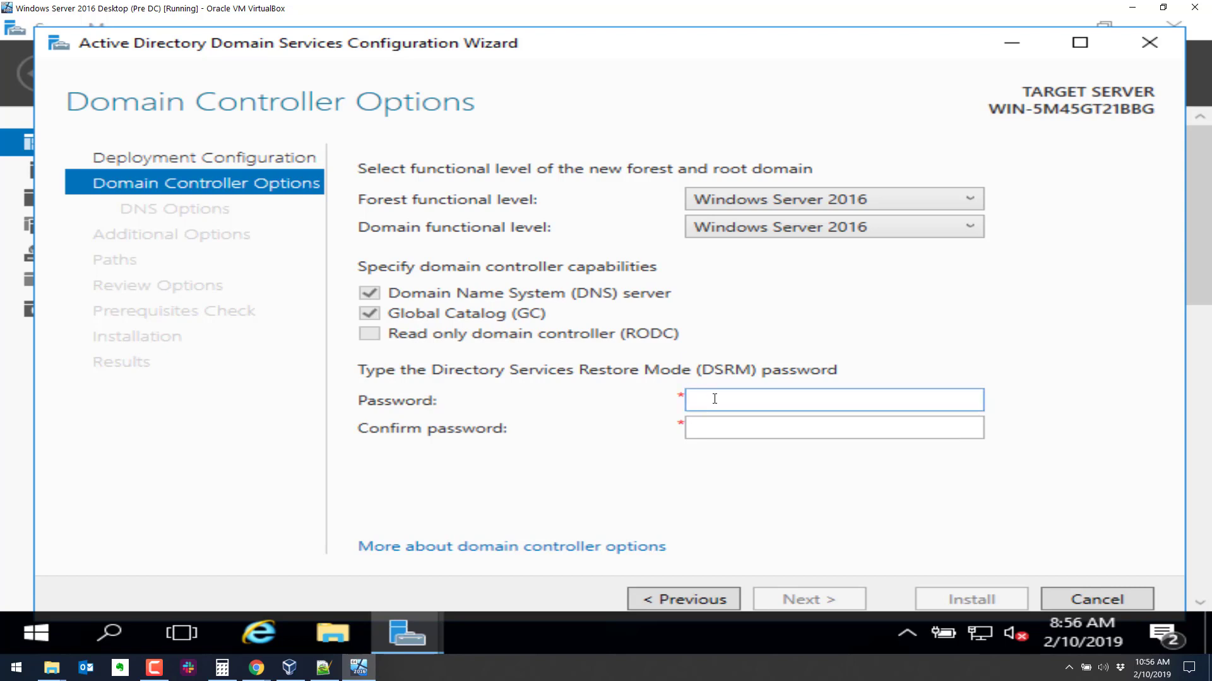
{"action": "type", "text": "Password1!"}
{"action": "key", "text": "Tab"}
{"action": "type", "text": "Passwor"}
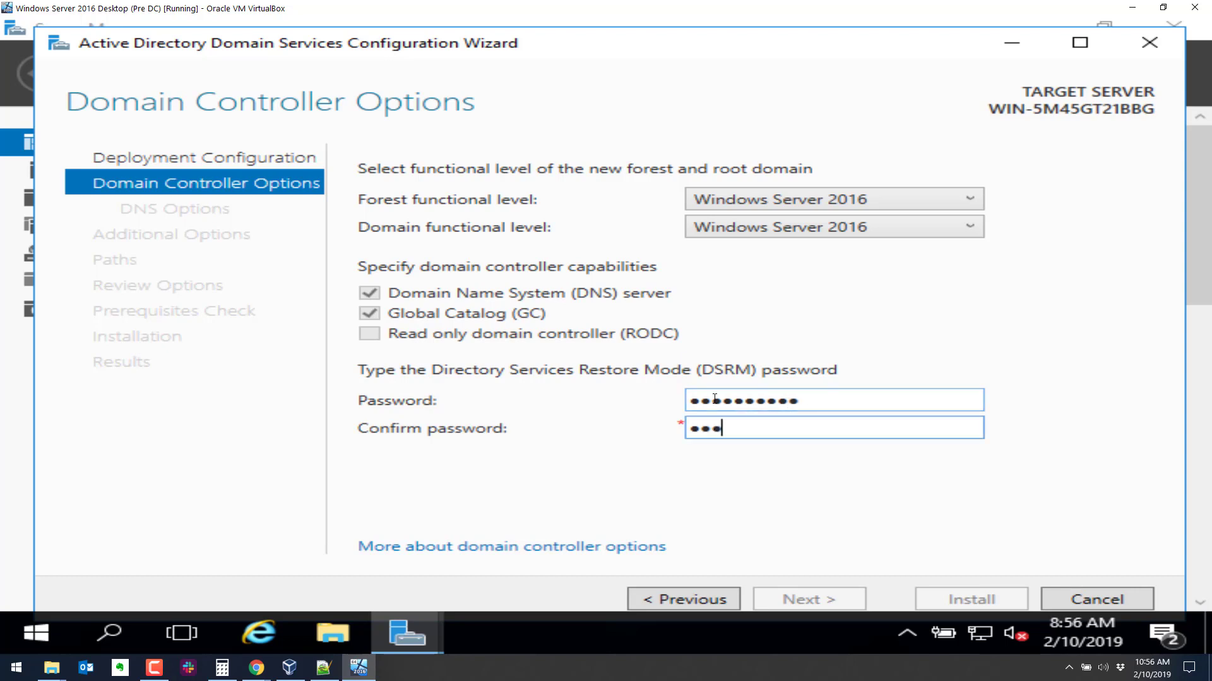
{"action": "type", "text": "d1!"}
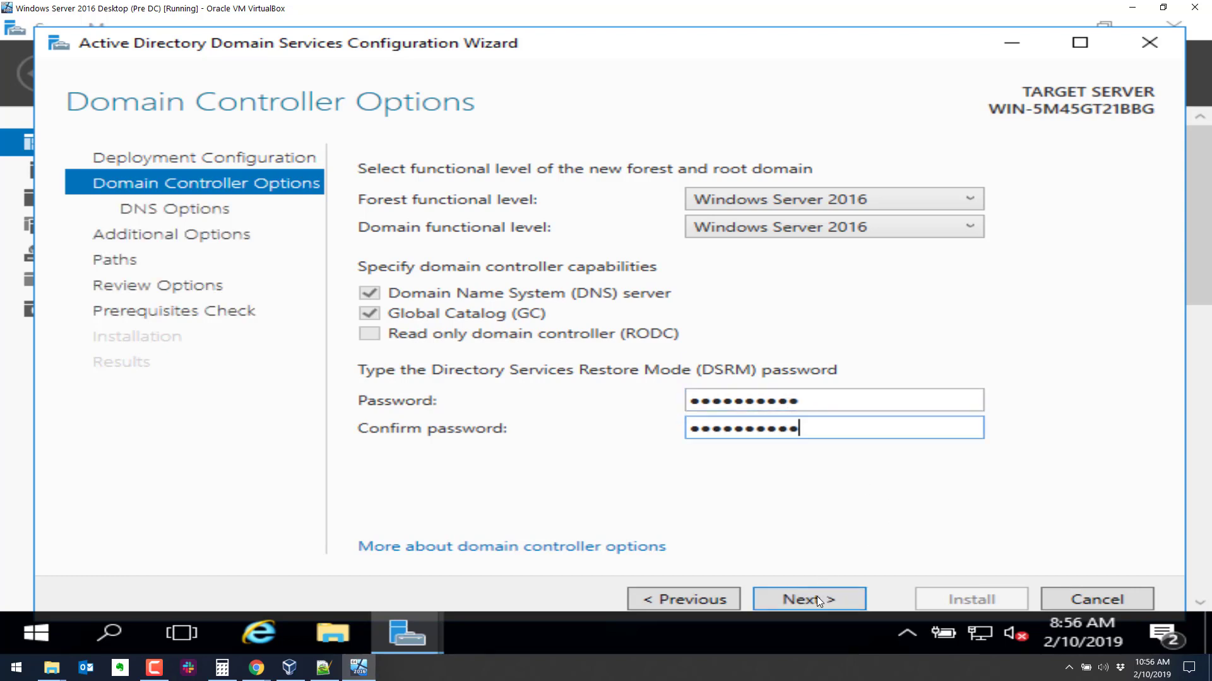
Dismiss the DNS delegation warning and continue without DNS delegation to Additional Options.
{"action": "left_click", "coordinate": [816, 596]}
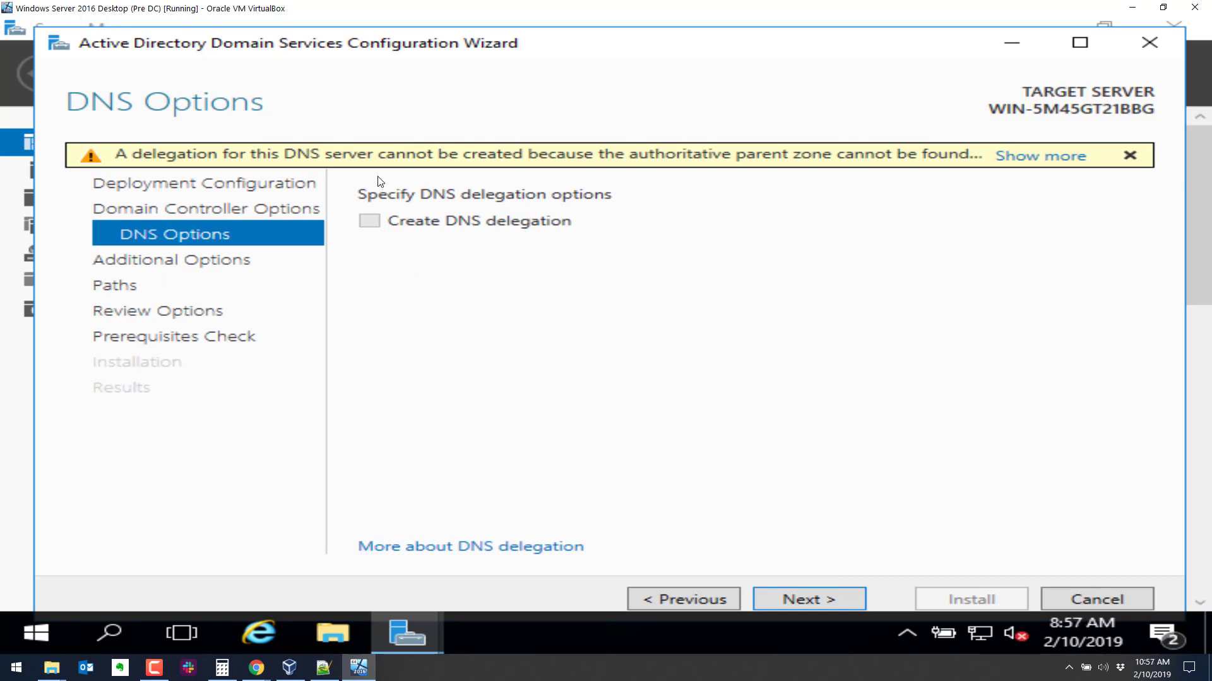
{"action": "mouse_move", "coordinate": [268, 167]}
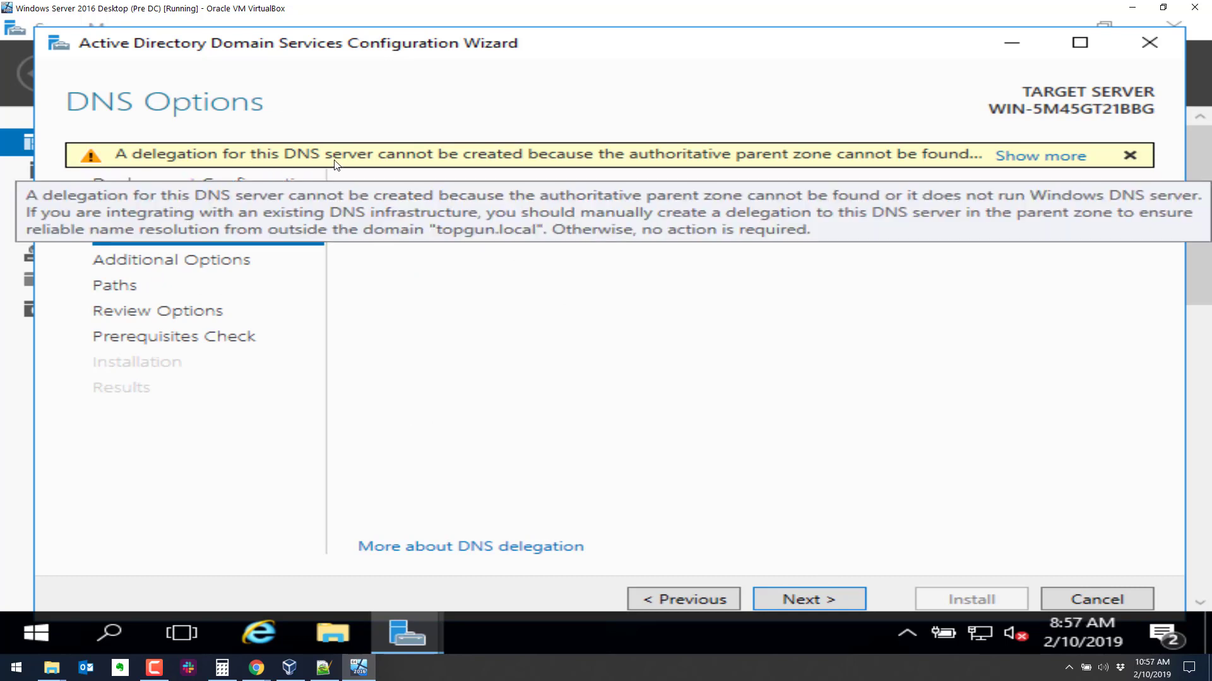
{"action": "left_click", "coordinate": [1040, 156]}
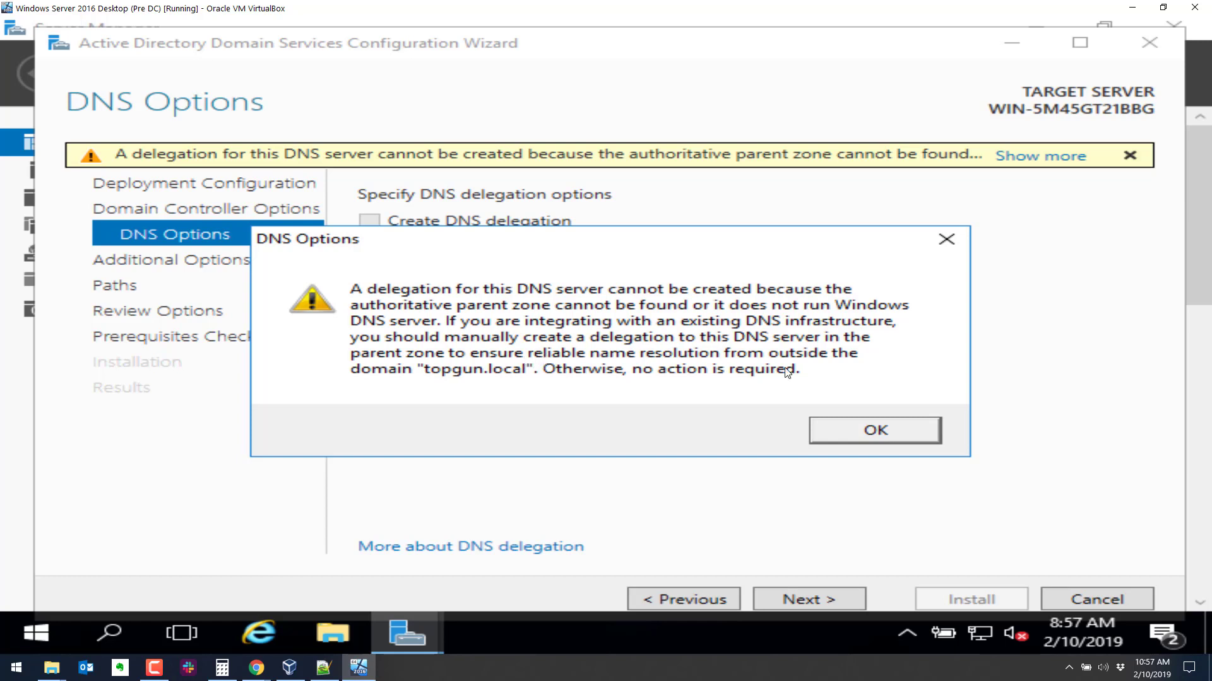
{"action": "left_click", "coordinate": [874, 430]}
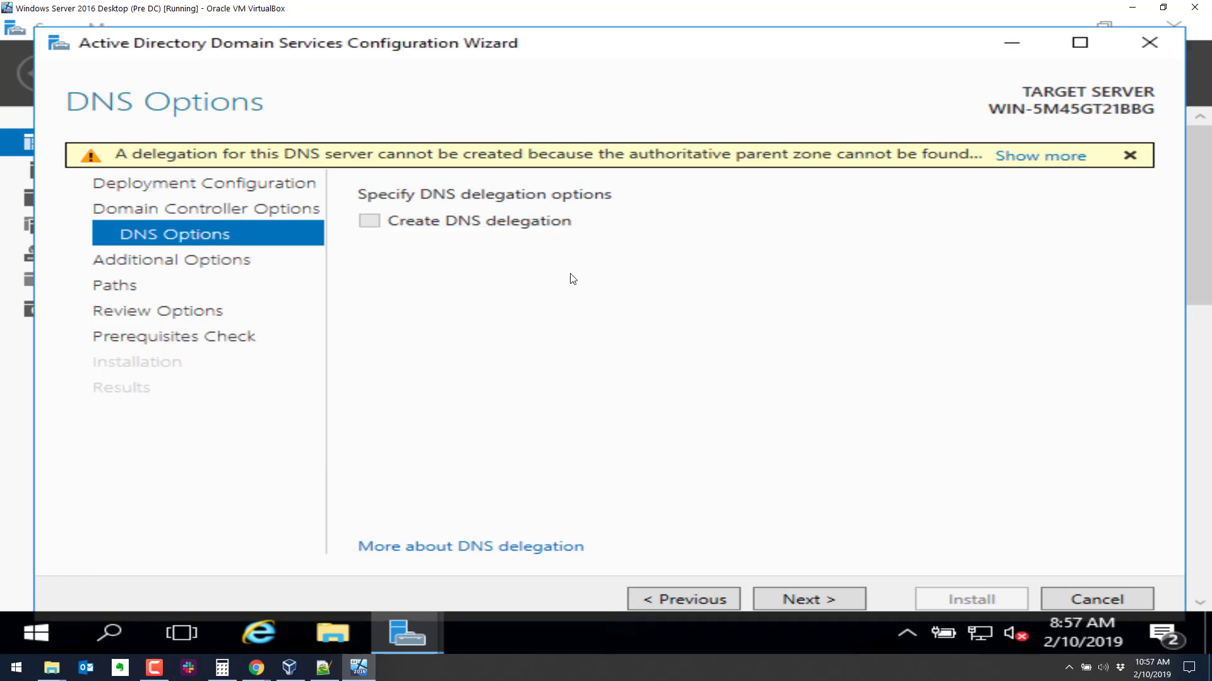
{"action": "left_click", "coordinate": [830, 593]}
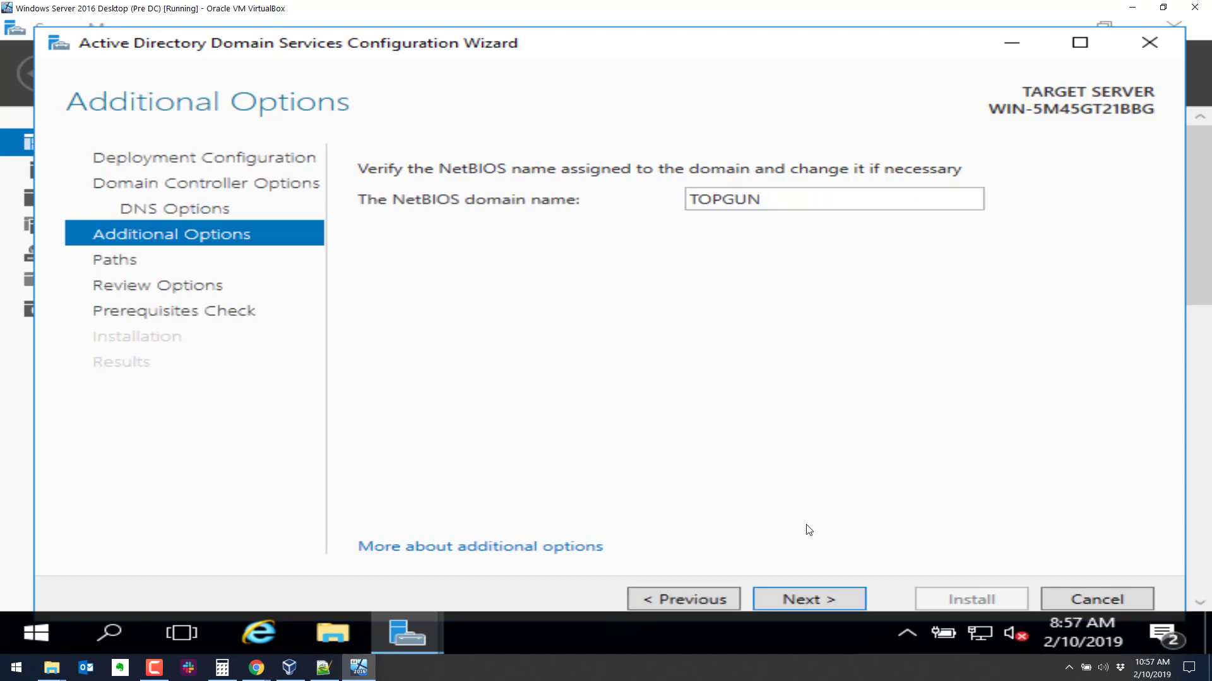
Keep TOPGUN as the NetBIOS name and the default NTDS and SYSVOL paths, then run the prerequisites check.
{"action": "left_click", "coordinate": [831, 595]}
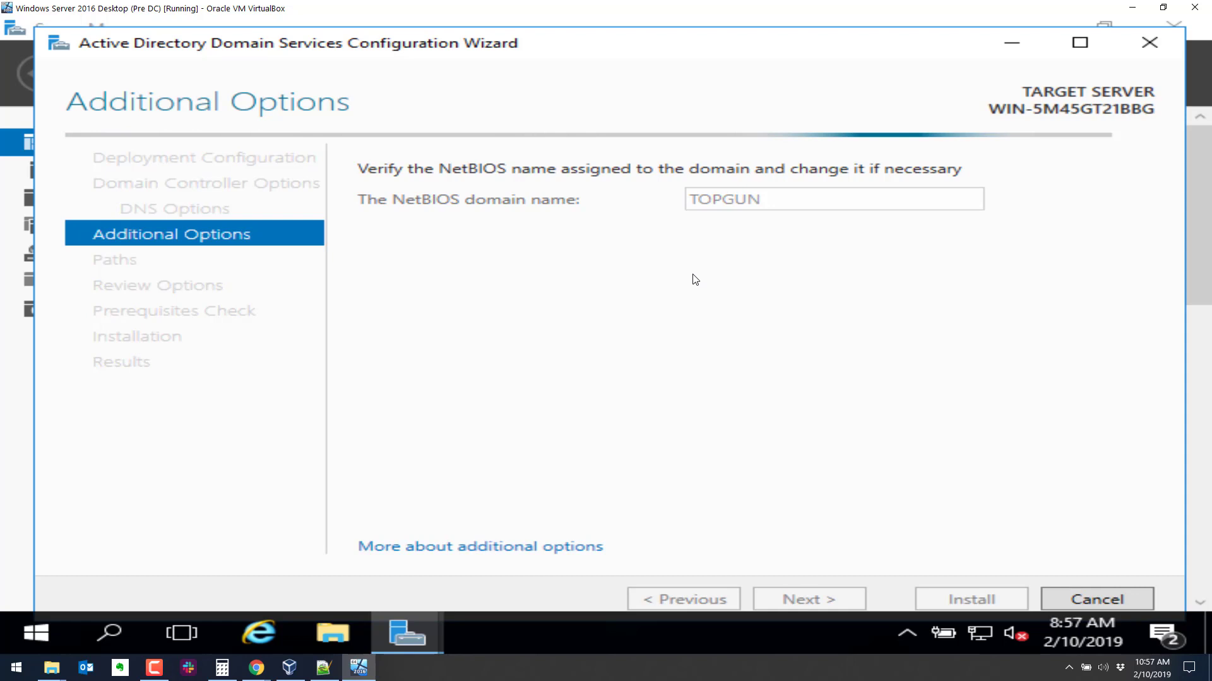
{"action": "left_click", "coordinate": [813, 600]}
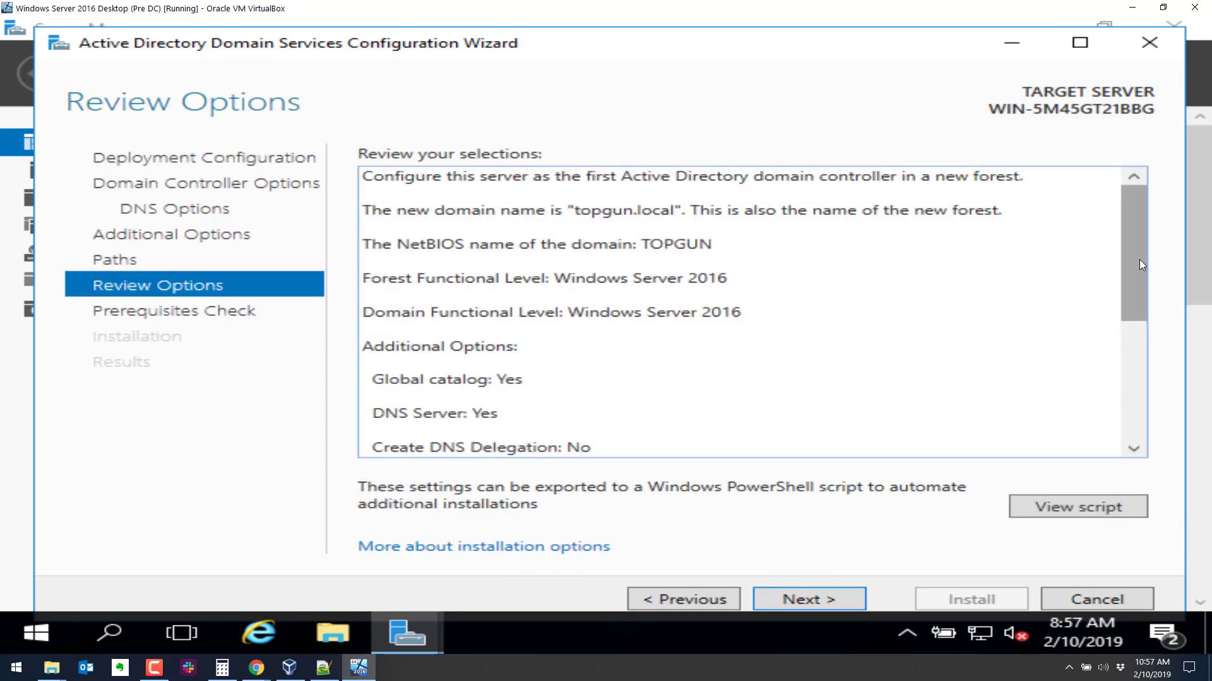
{"action": "left_click_drag", "start_coordinate": [1139, 259], "coordinate": [1141, 354]}
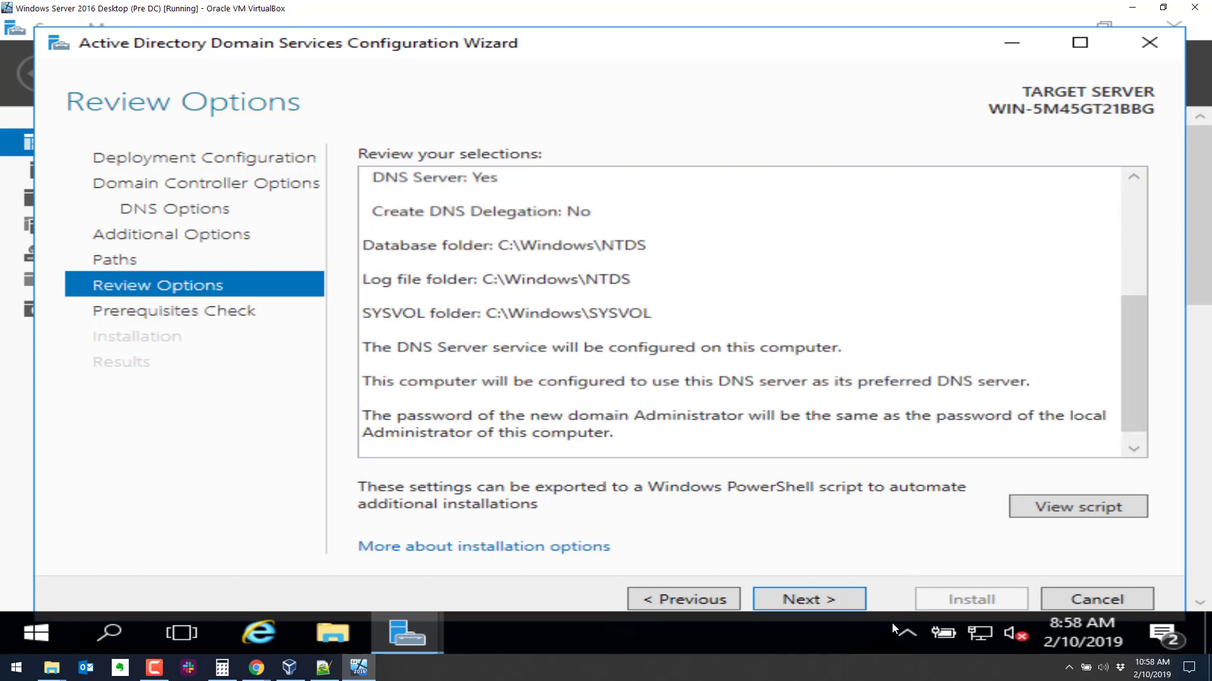
{"action": "left_click", "coordinate": [828, 602]}
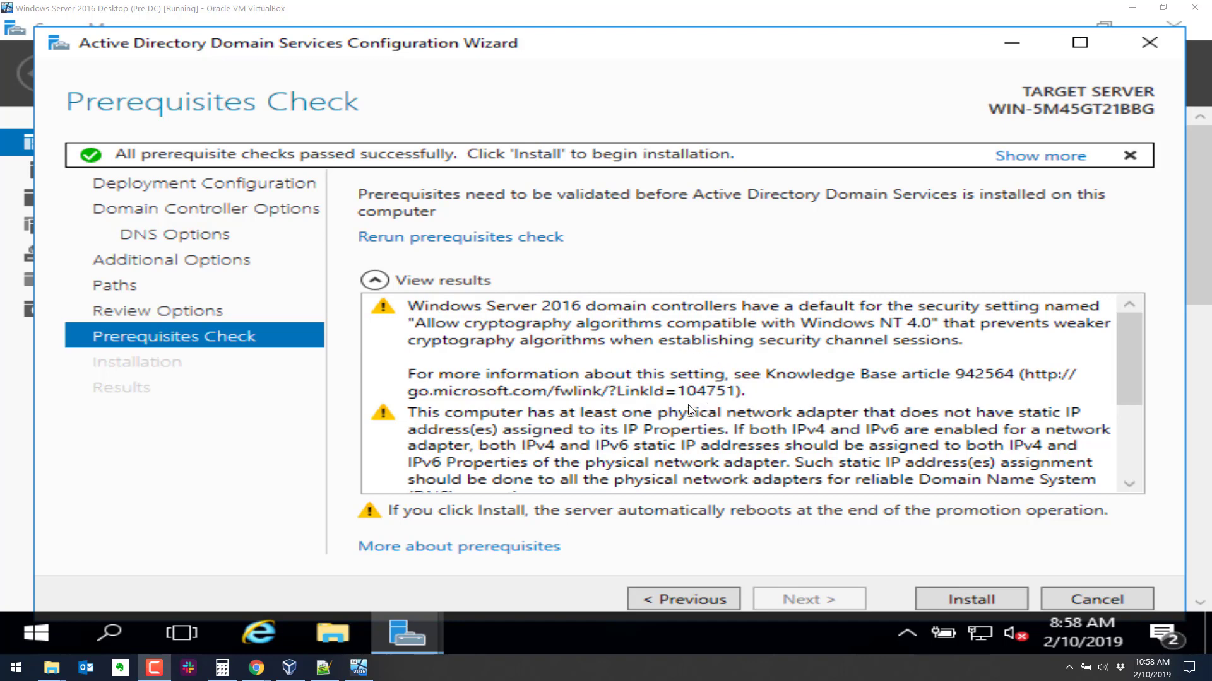
Review the passed prerequisite results and install AD DS for topgun.local.
{"action": "scroll", "coordinate": [689, 407], "scroll_direction": "down", "scroll_amount": 2}
{"action": "scroll", "coordinate": [693, 378], "scroll_direction": "up", "scroll_amount": 2}
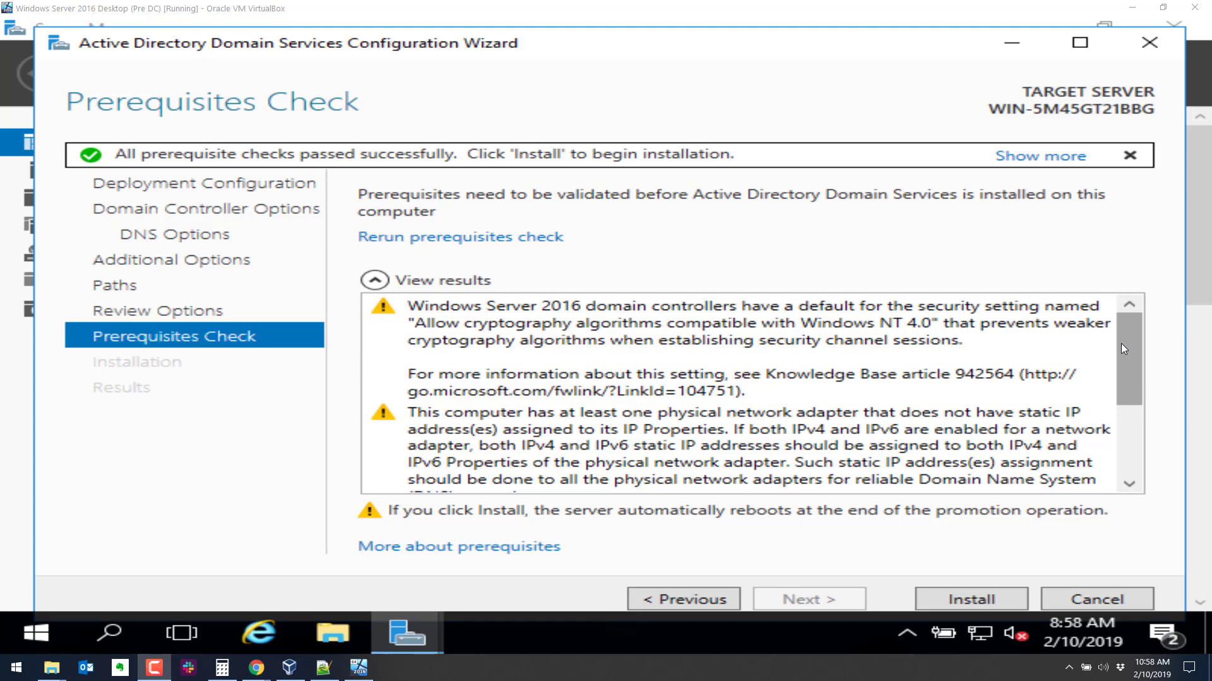
{"action": "left_click_drag", "start_coordinate": [1131, 356], "coordinate": [1141, 430]}
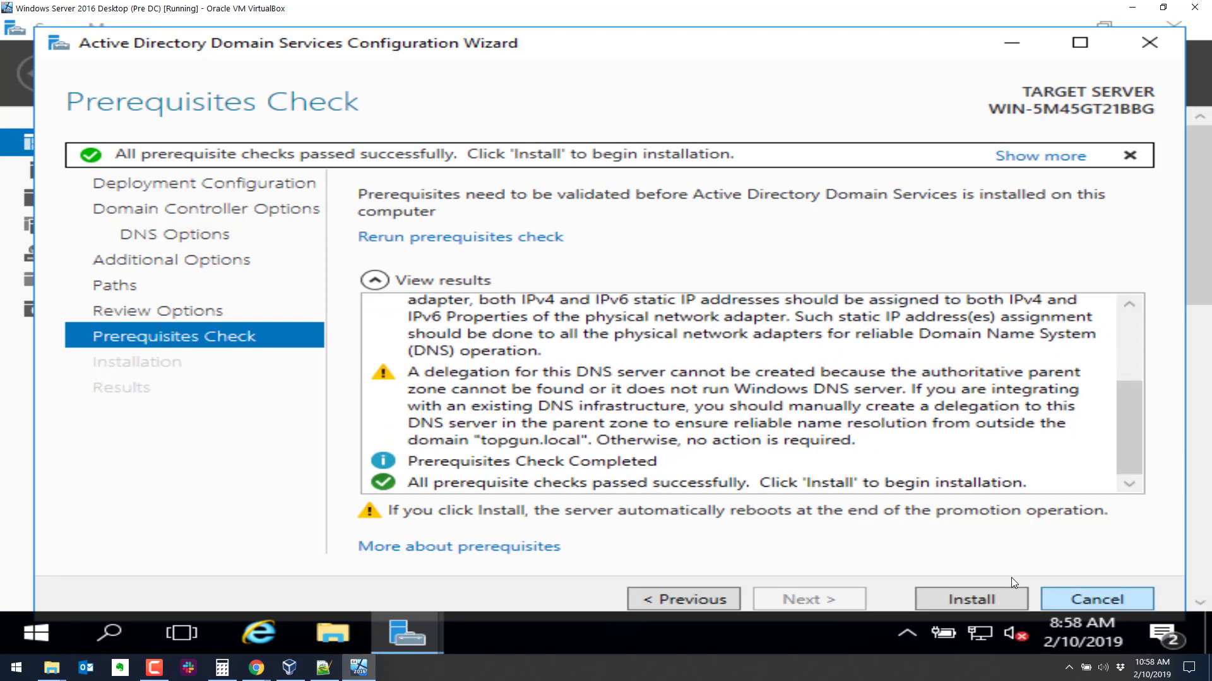
{"action": "left_click", "coordinate": [988, 595]}
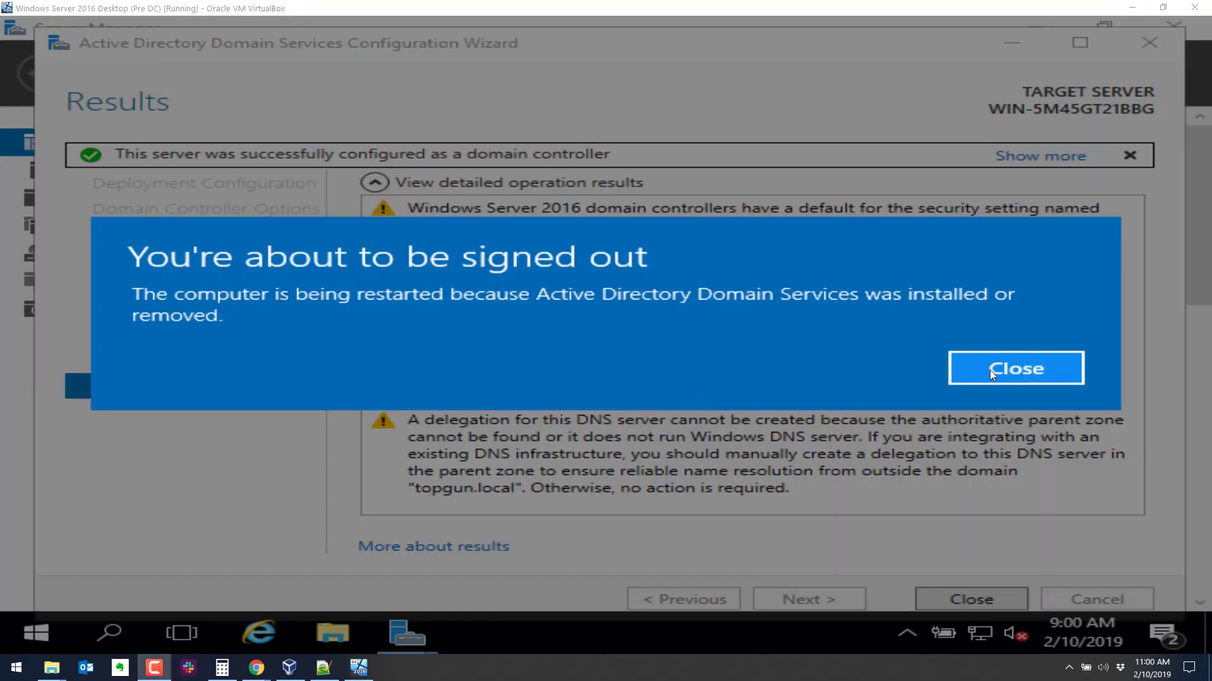
Close the sign-out notice and, after the restart, sign in as TOPGUN Administrator with the account password.
{"action": "left_click", "coordinate": [989, 371]}
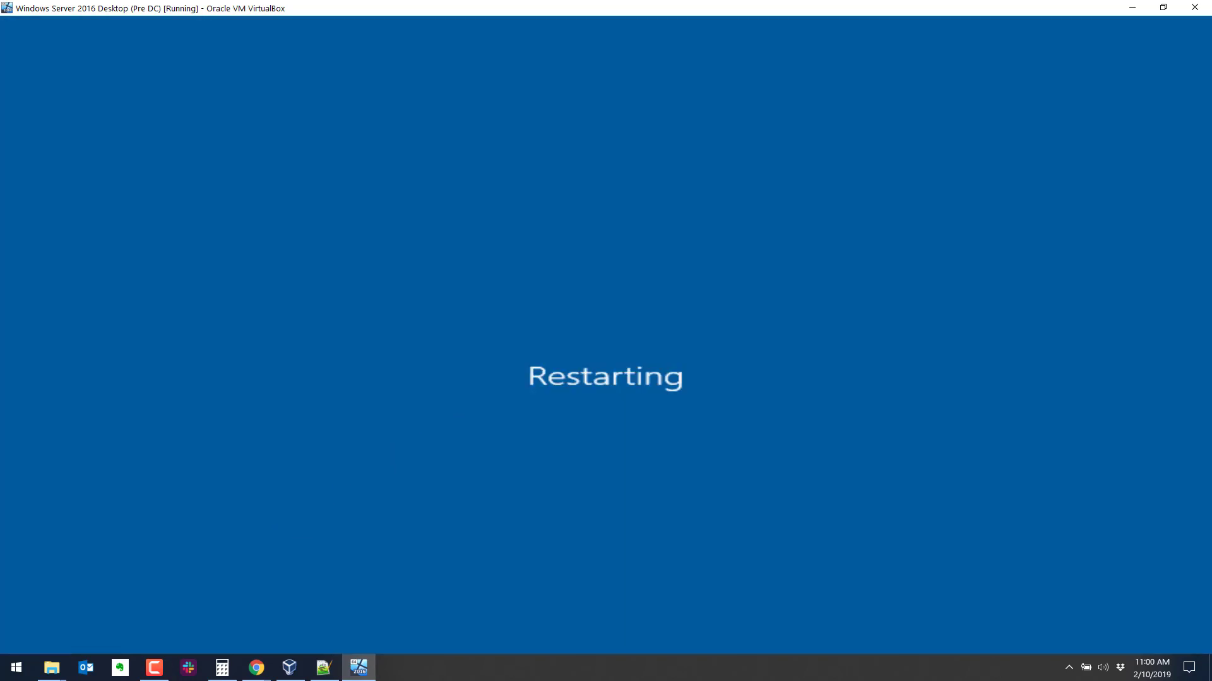
{"action": "key", "text": "F10"}
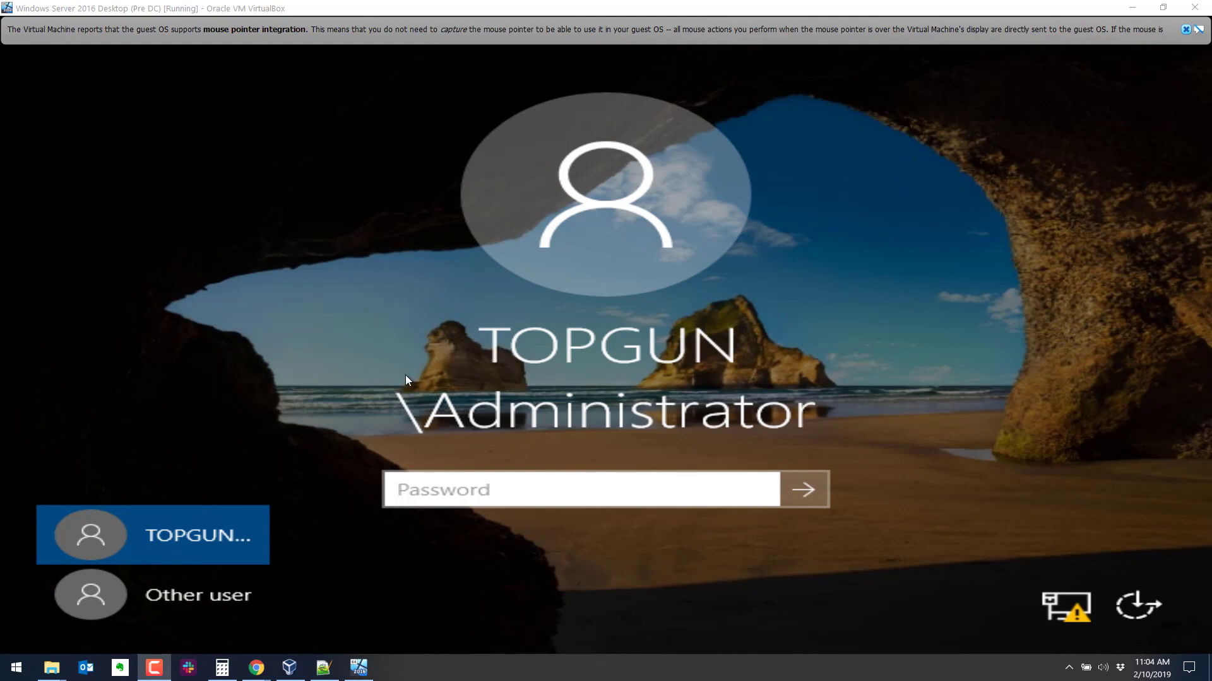
{"action": "left_click", "coordinate": [604, 492]}
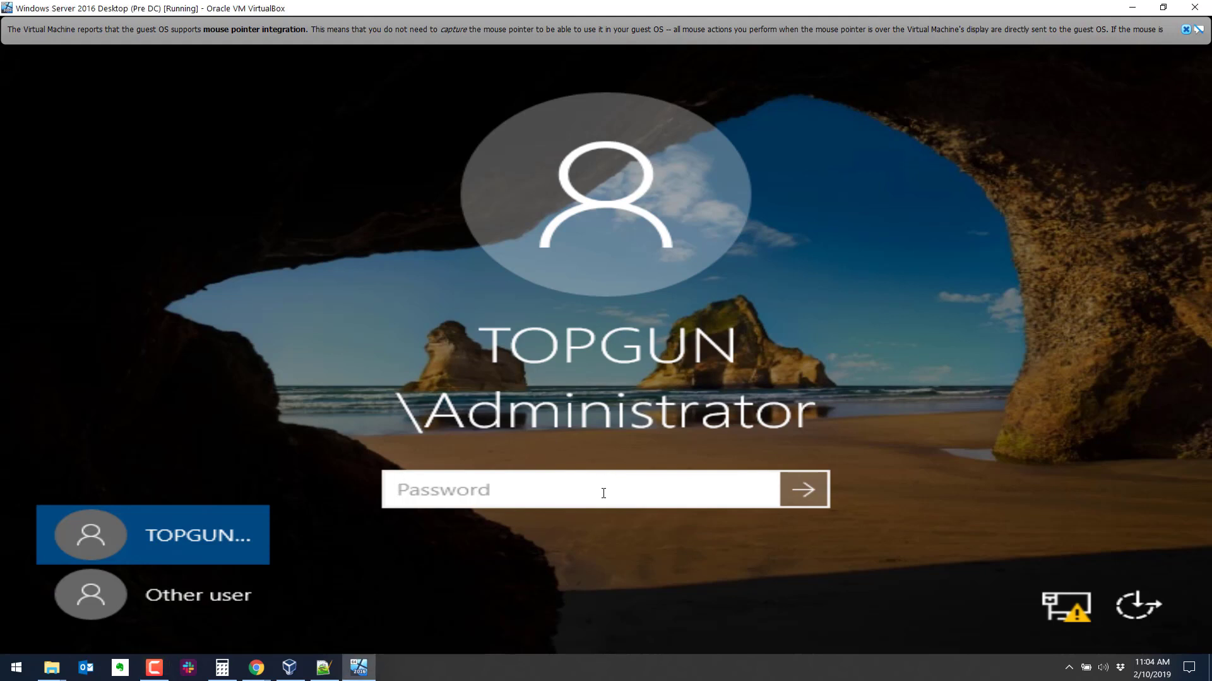
{"action": "type", "text": "******"}
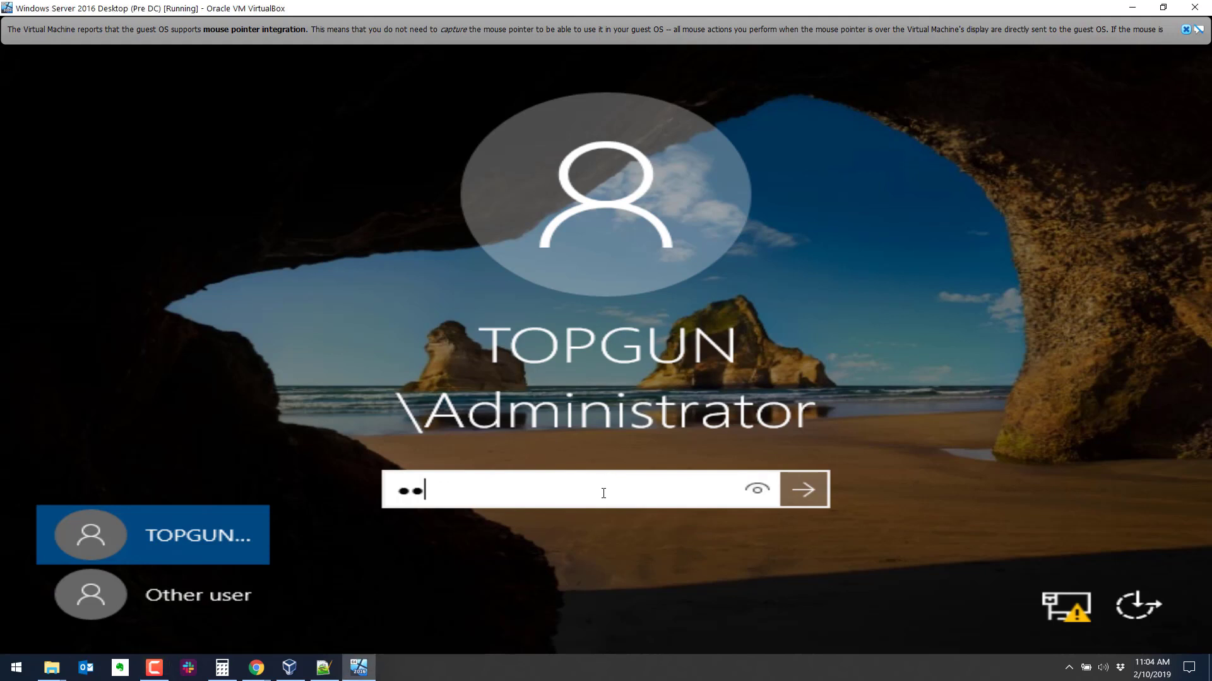
{"action": "type", "text": "****"}
{"action": "key", "text": "Return"}
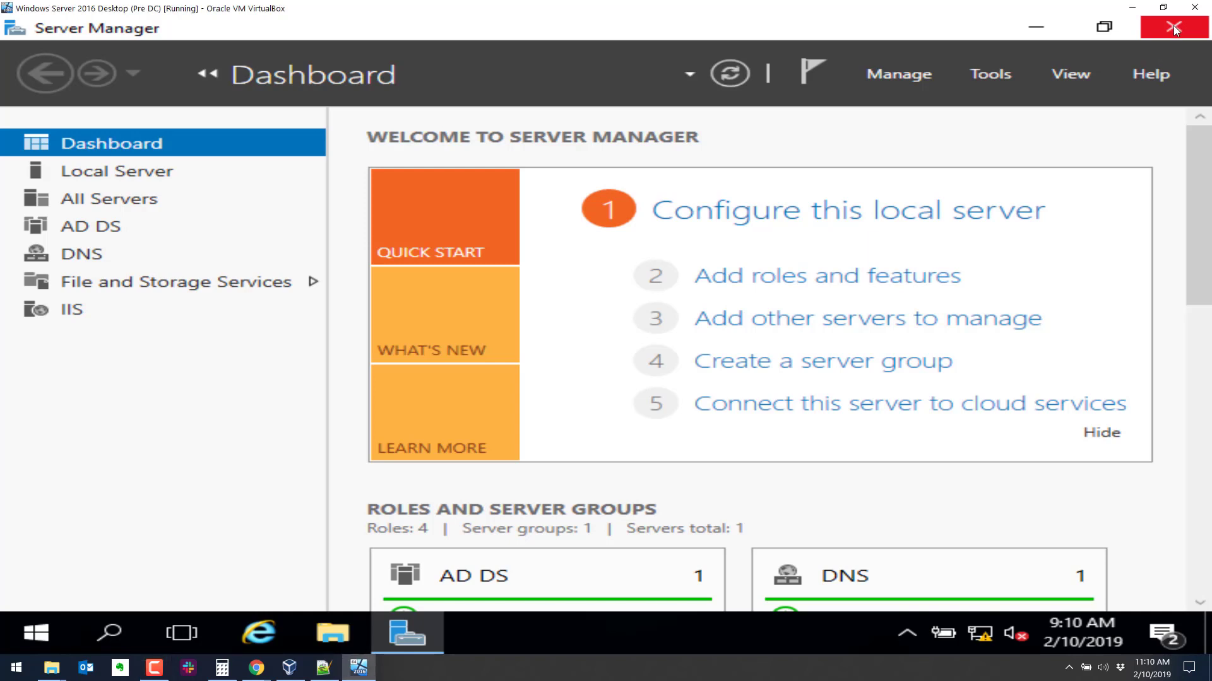
Close Server Manager and launch DNS from Start's Windows Administrative Tools.
{"action": "left_click", "coordinate": [1149, 32]}
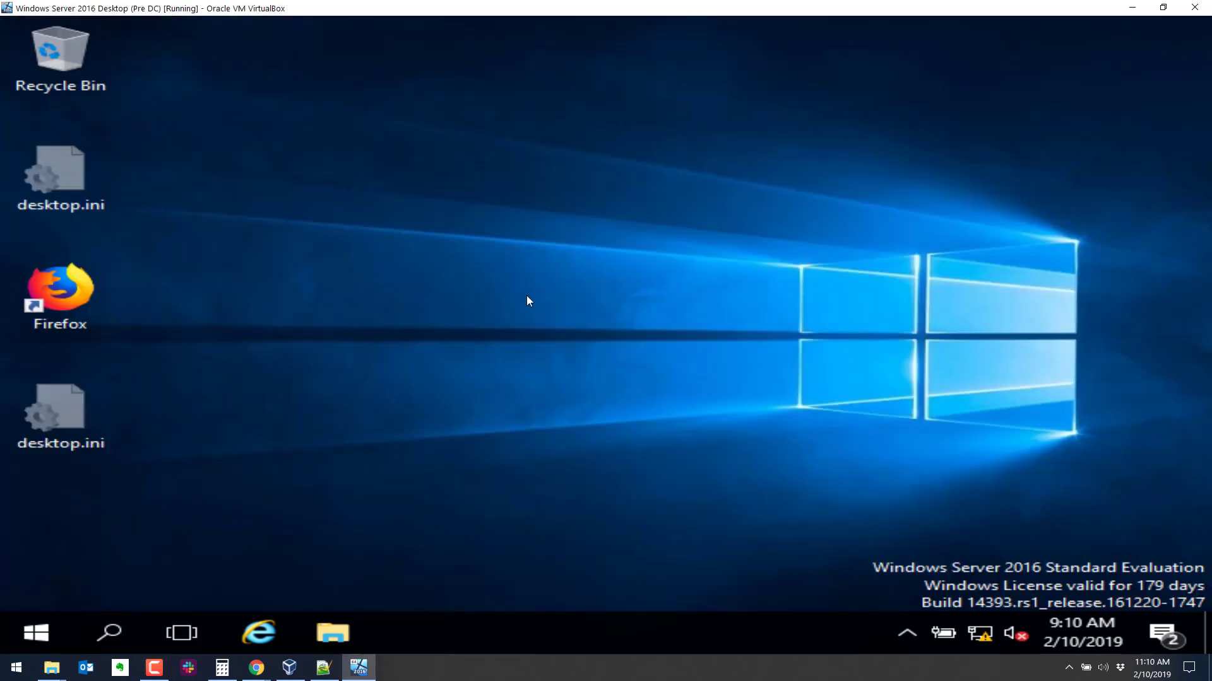
{"action": "left_click", "coordinate": [35, 634]}
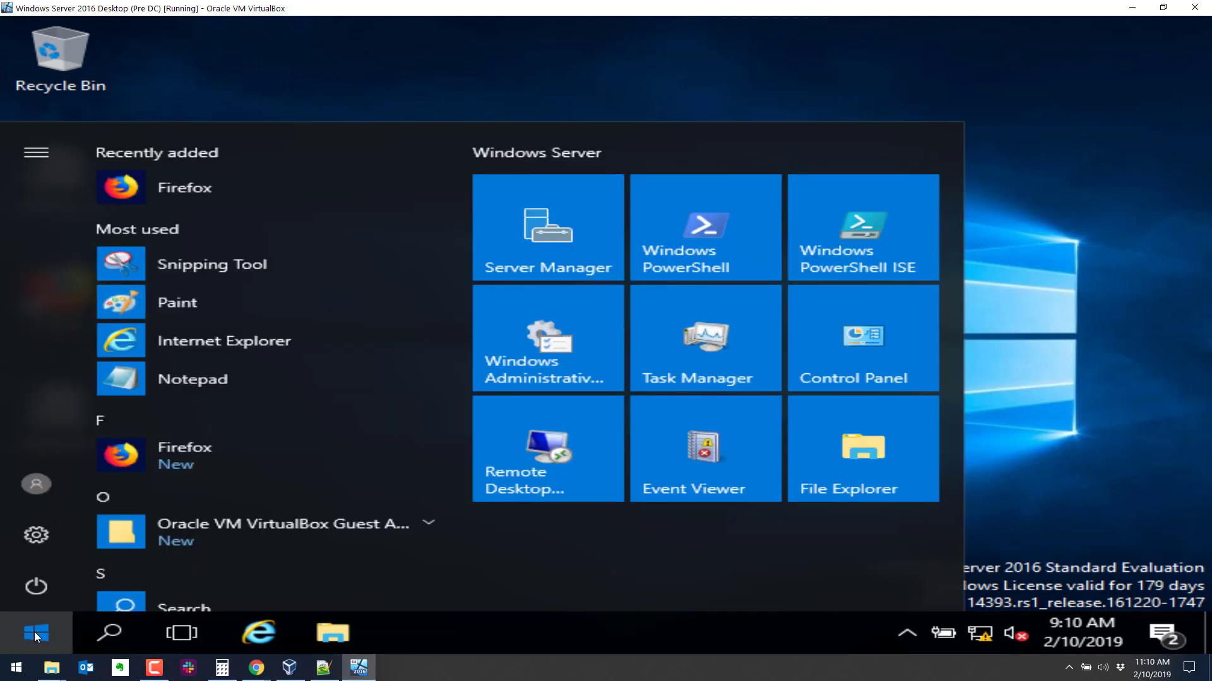
{"action": "left_click", "coordinate": [34, 631]}
{"action": "left_click", "coordinate": [36, 629]}
{"action": "scroll", "coordinate": [196, 467], "scroll_direction": "down", "scroll_amount": 6}
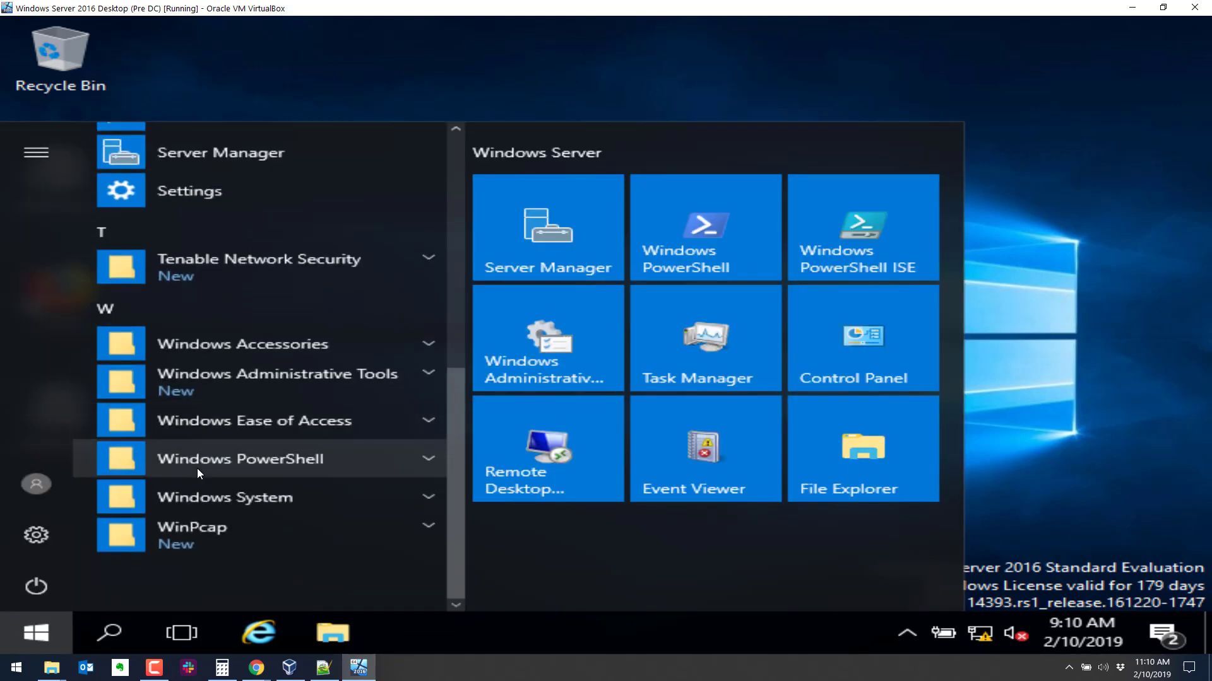
{"action": "left_click", "coordinate": [241, 387]}
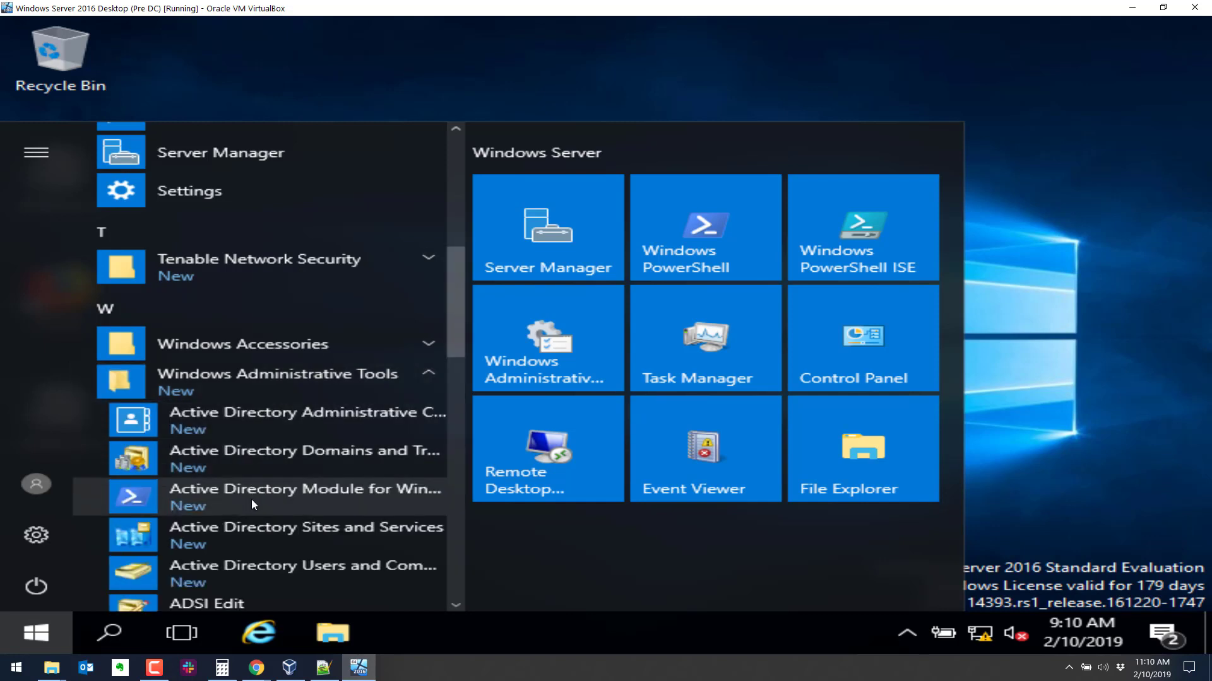
{"action": "scroll", "coordinate": [248, 536], "scroll_direction": "down", "scroll_amount": 2}
{"action": "scroll", "coordinate": [244, 489], "scroll_direction": "up", "scroll_amount": 1}
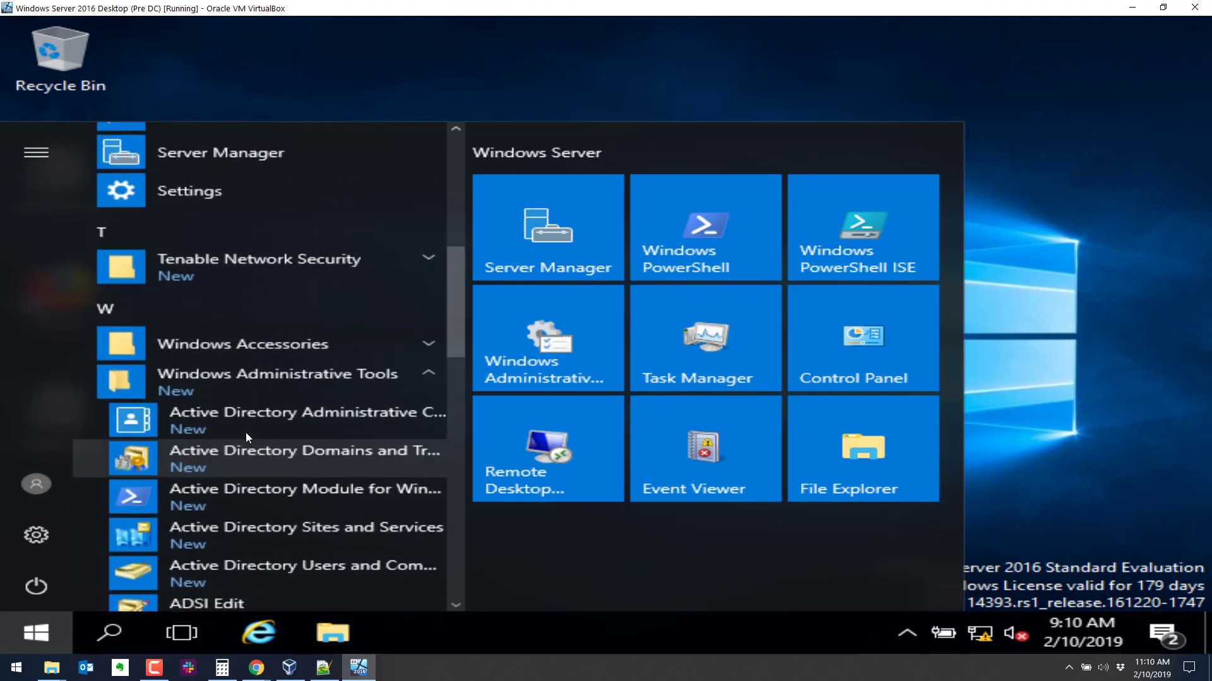
{"action": "scroll", "coordinate": [454, 316], "scroll_direction": "down", "scroll_amount": 1}
{"action": "scroll", "coordinate": [455, 348], "scroll_direction": "down", "scroll_amount": 1}
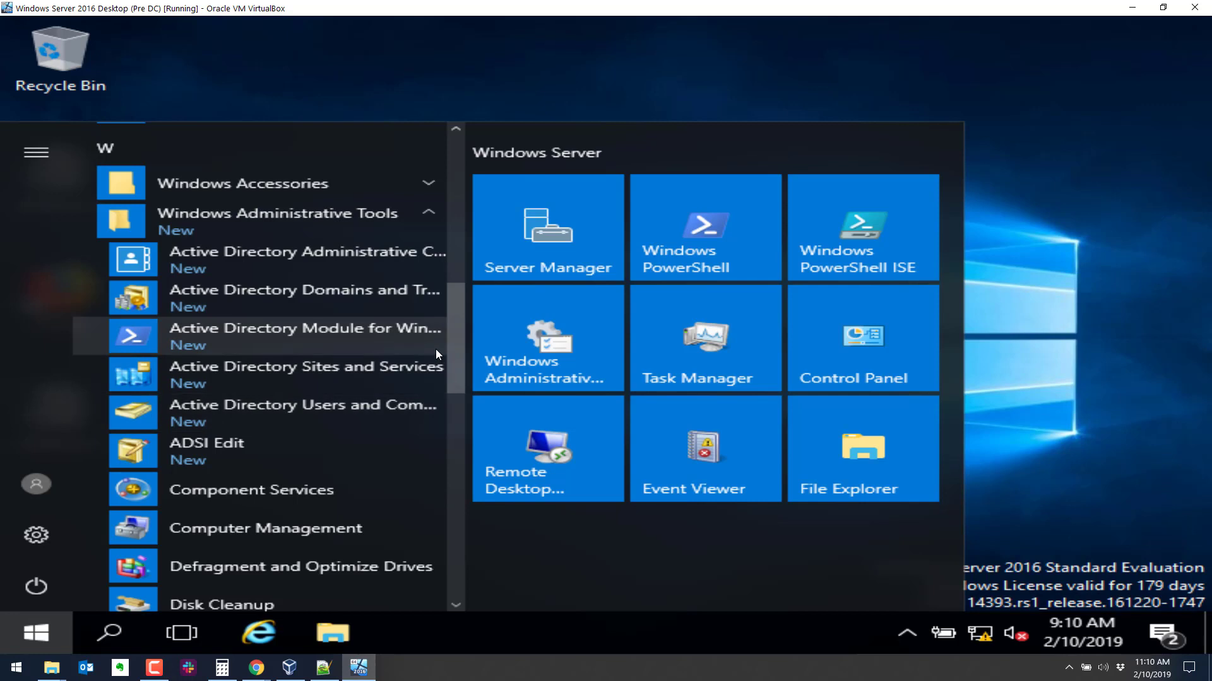
{"action": "left_click_drag", "start_coordinate": [455, 357], "coordinate": [441, 414]}
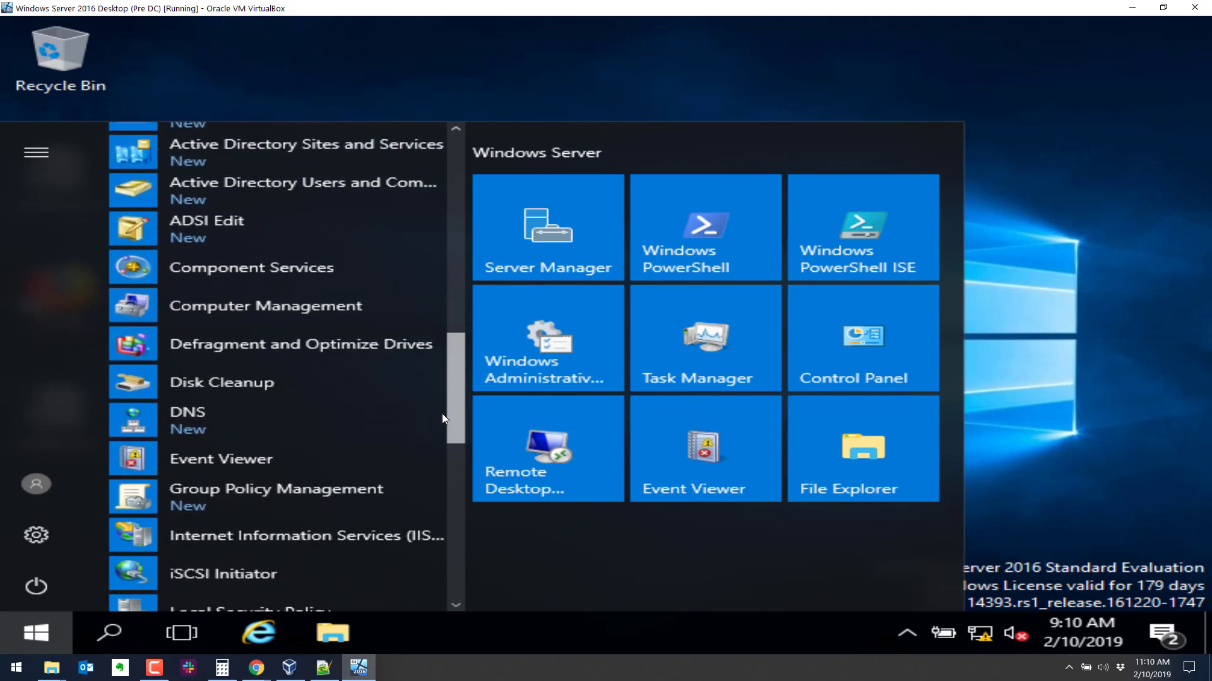
{"action": "left_click", "coordinate": [221, 426]}
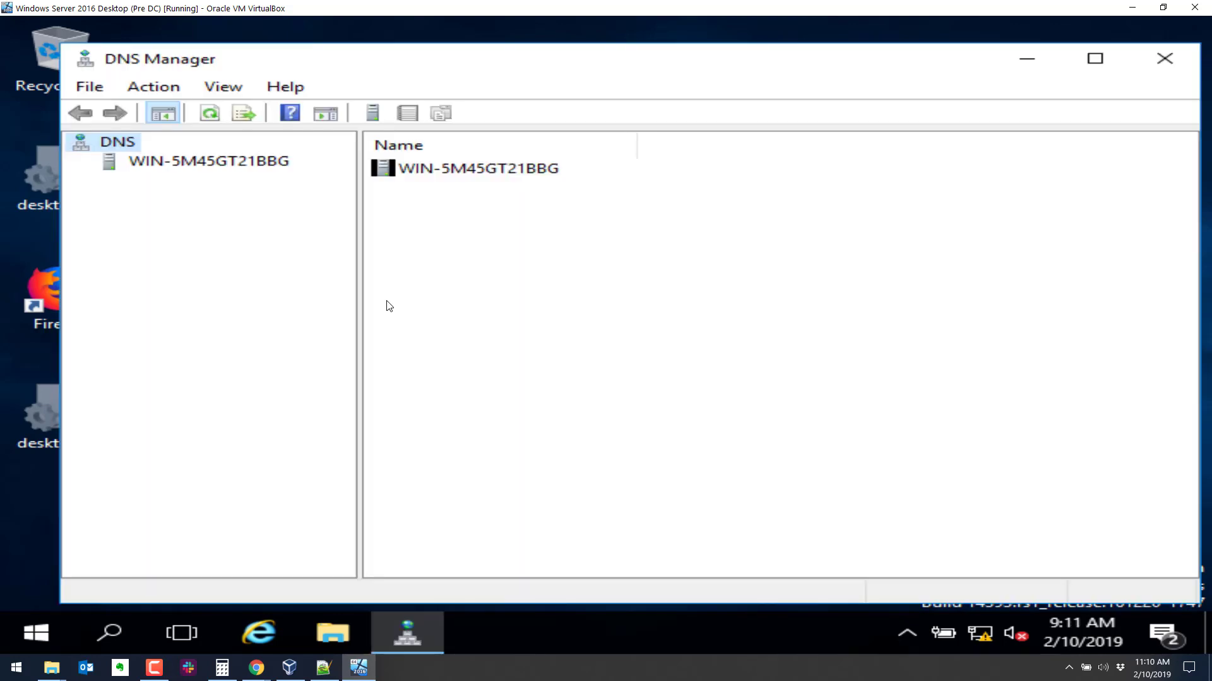
Expand the server's Forward Lookup Zones and open the topgun.local zone's properties.
{"action": "left_click", "coordinate": [135, 166]}
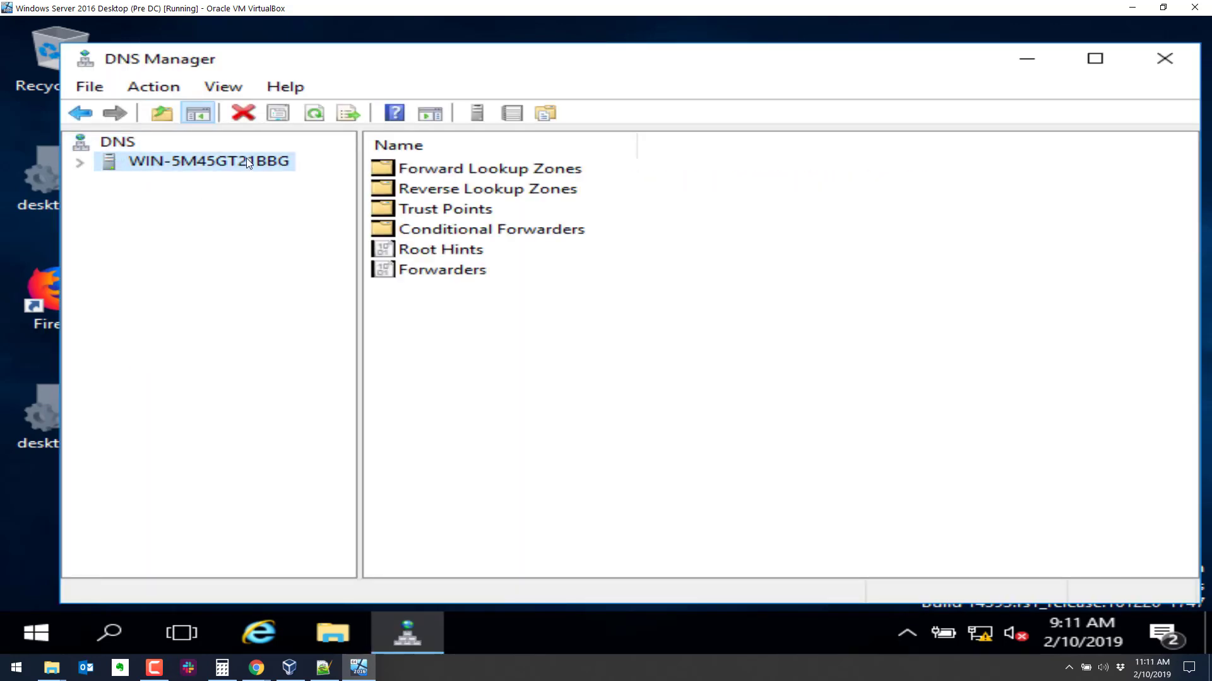
{"action": "left_click", "coordinate": [80, 163]}
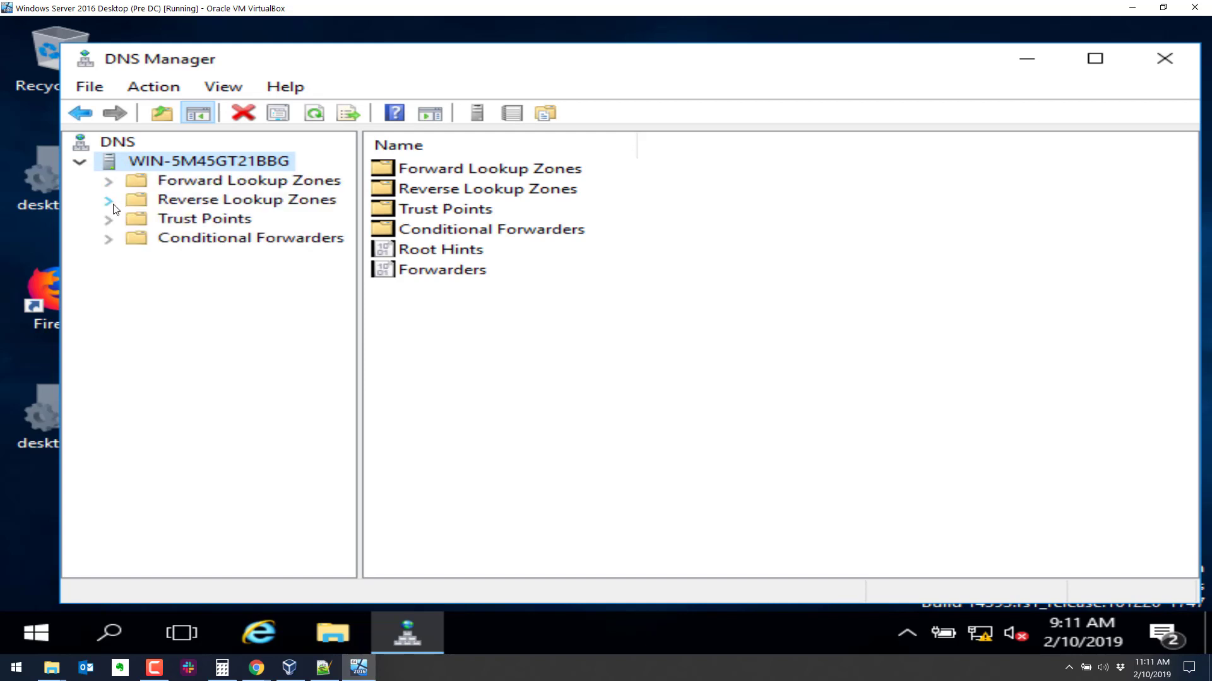
{"action": "left_click", "coordinate": [109, 181]}
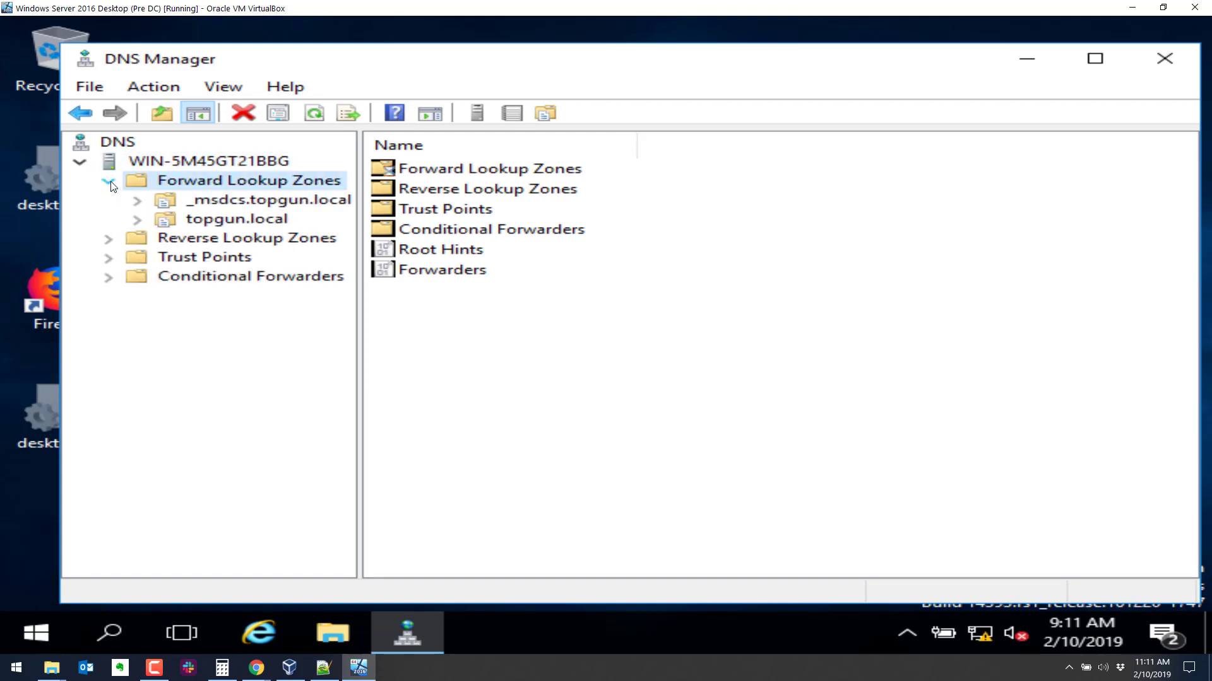
{"action": "double_click", "coordinate": [137, 219]}
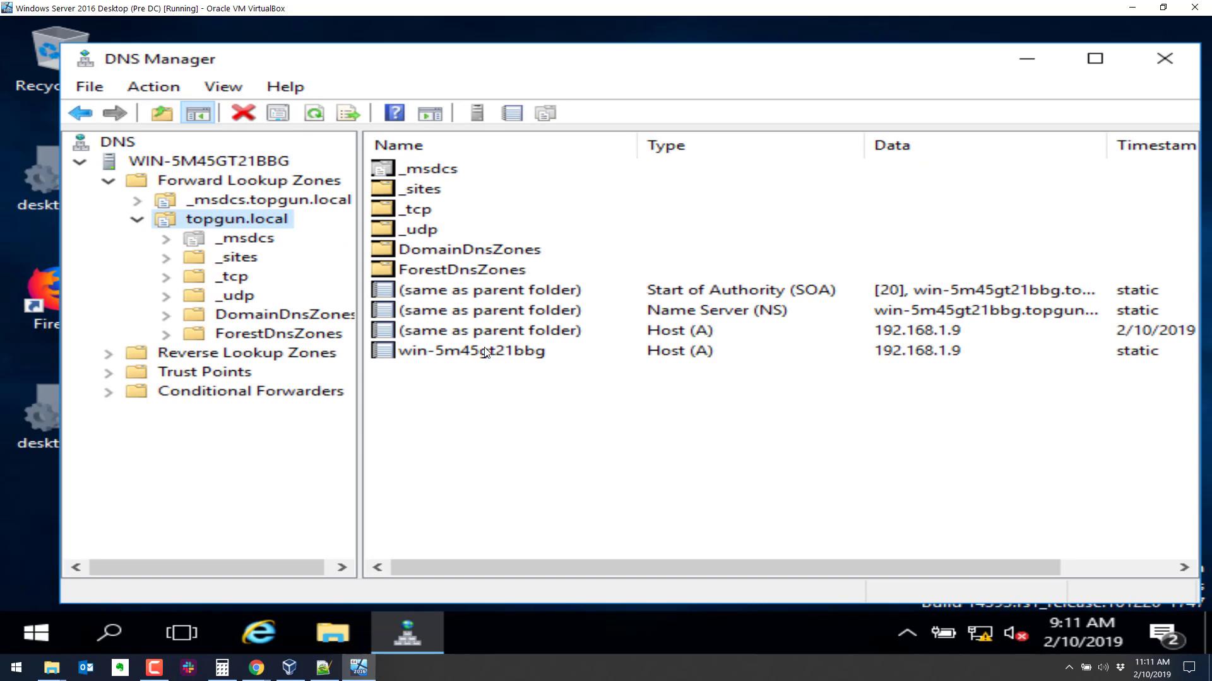
{"action": "right_click", "coordinate": [258, 220]}
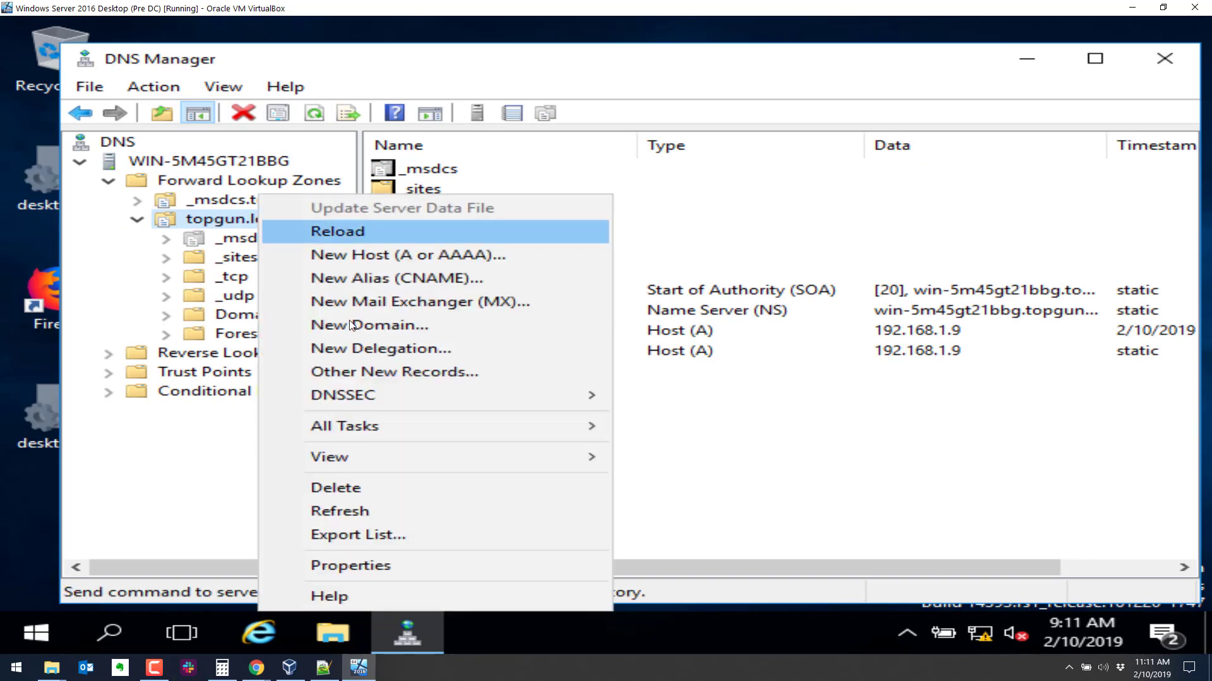
{"action": "left_click", "coordinate": [399, 564]}
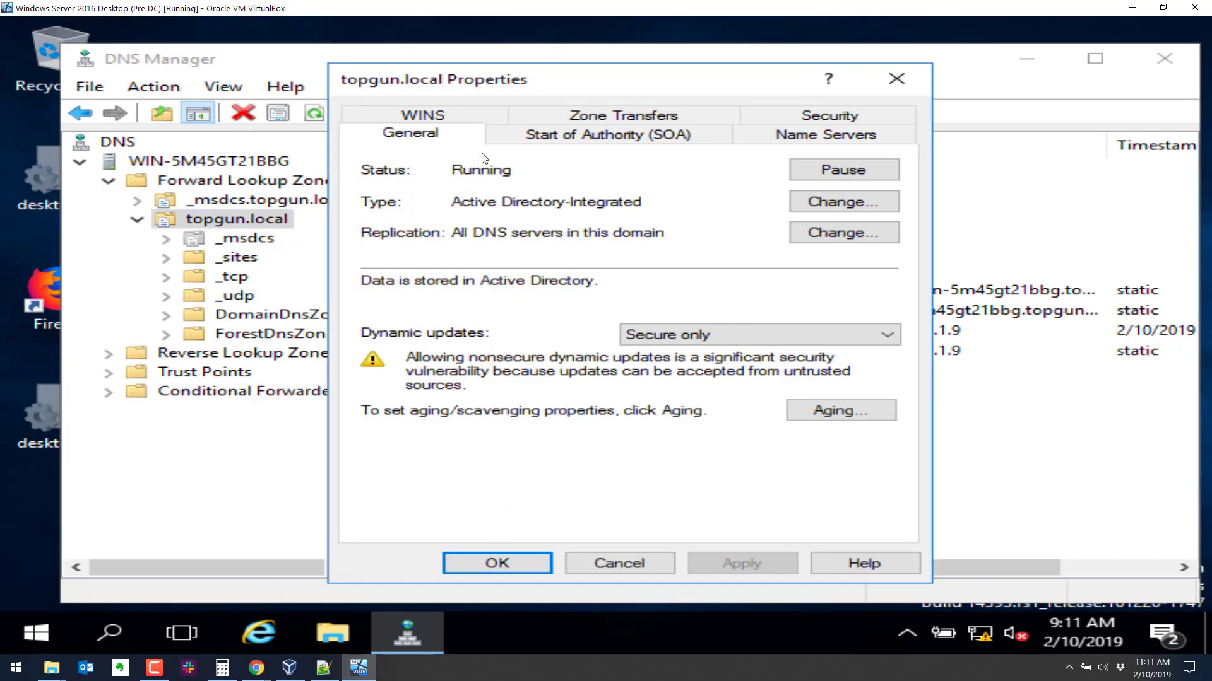
Check the zone's name server at 192.168.1.9, accept the properties and close DNS Manager.
{"action": "left_click", "coordinate": [813, 140]}
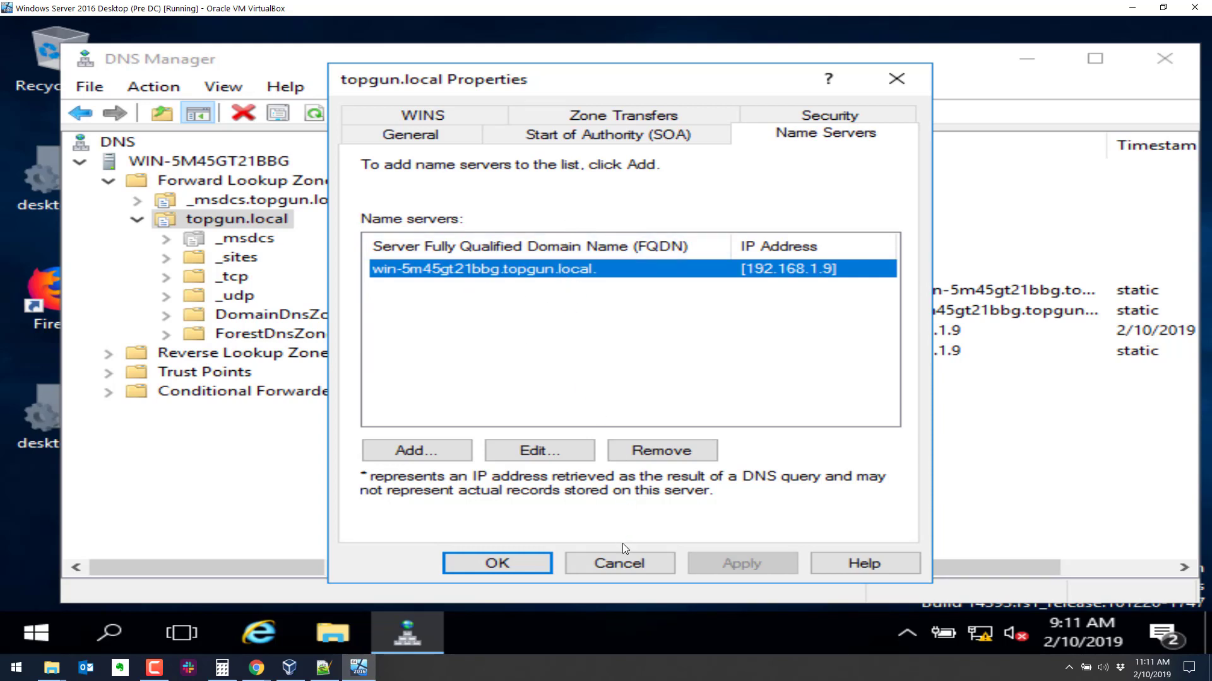
{"action": "left_click", "coordinate": [481, 562]}
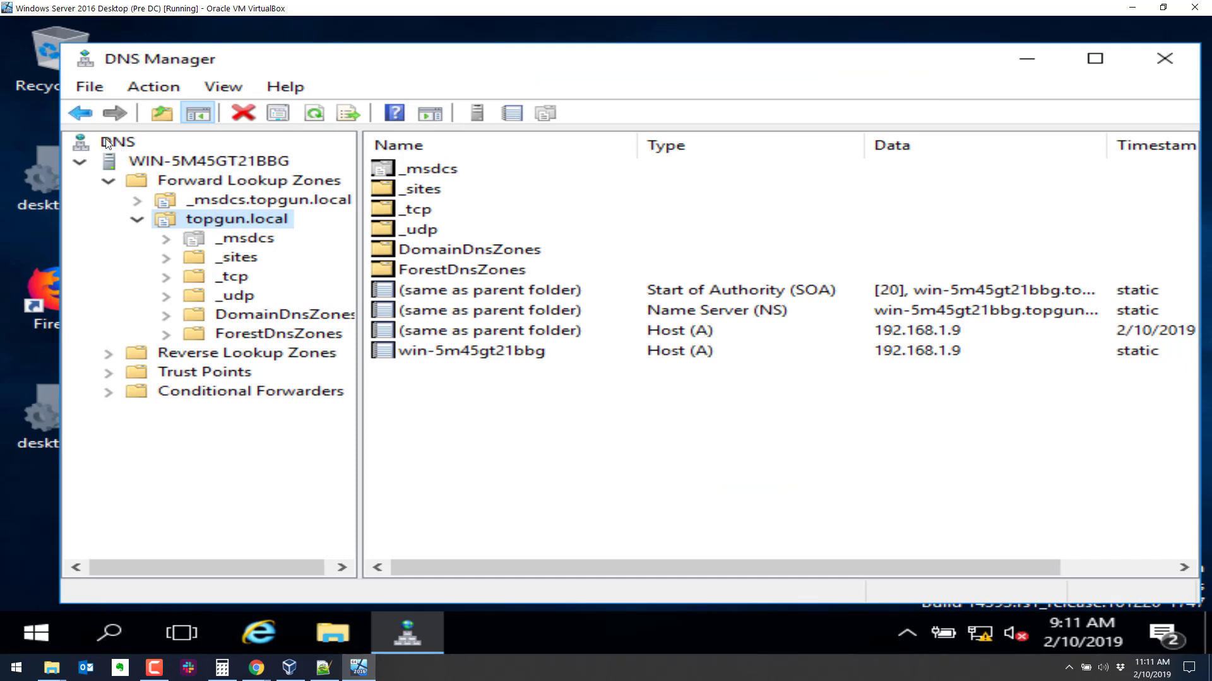
{"action": "left_click", "coordinate": [1164, 58]}
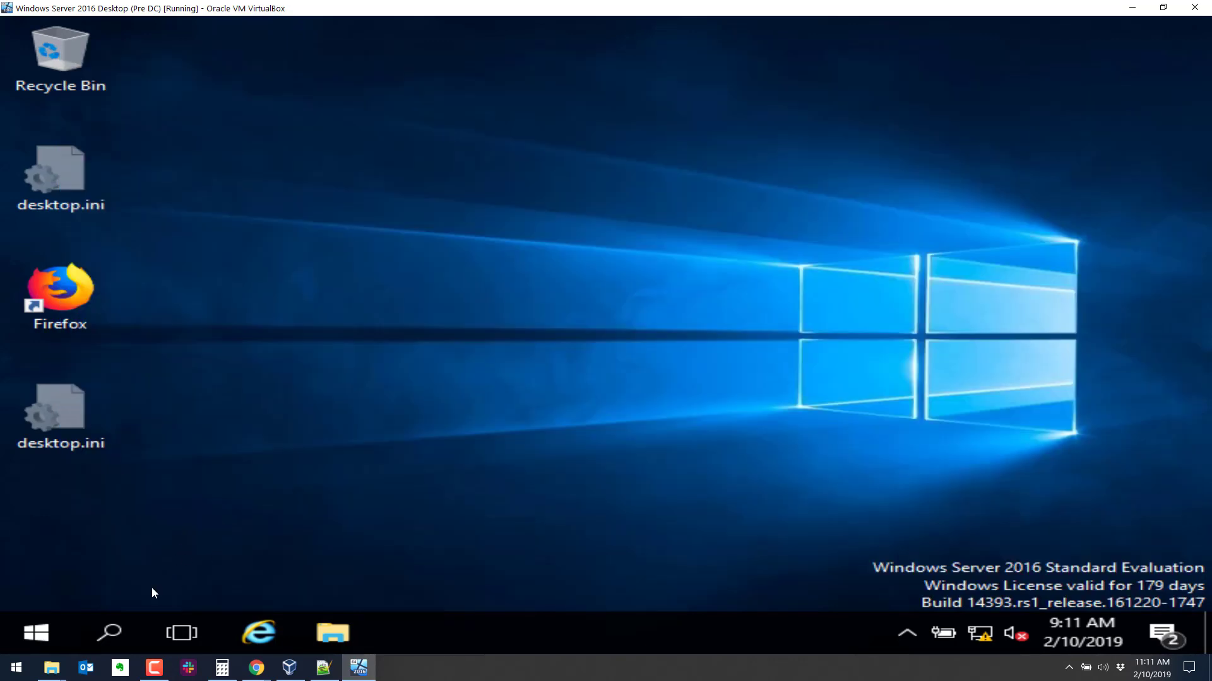
Launch Active Directory Users and Computers and browse topgun.local's Computers and Domain Controllers containers.
{"action": "left_click", "coordinate": [35, 637]}
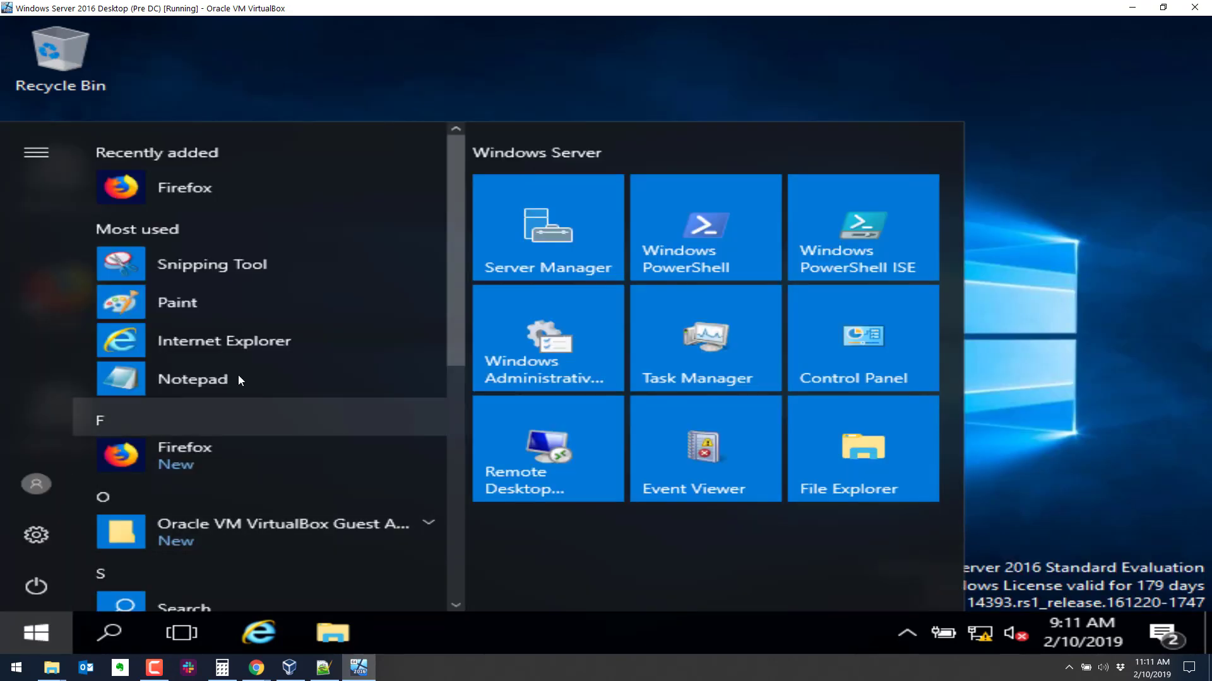
{"action": "scroll", "coordinate": [244, 395], "scroll_direction": "down", "scroll_amount": 7}
{"action": "left_click", "coordinate": [247, 389]}
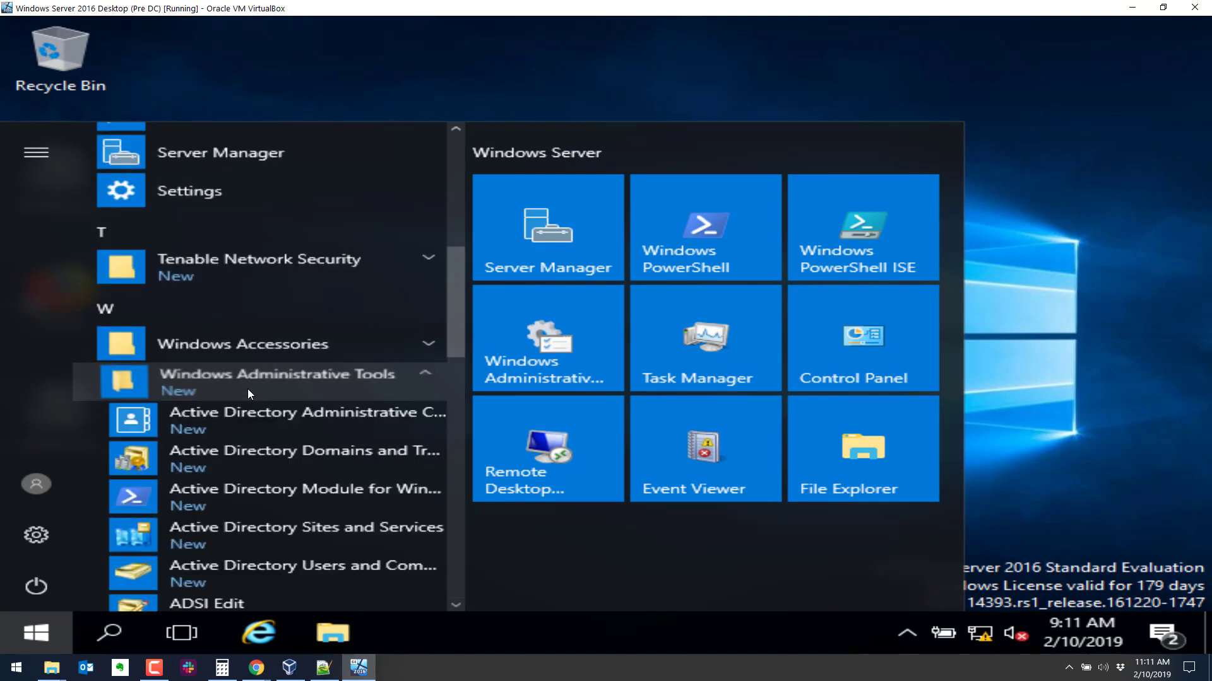
{"action": "left_click", "coordinate": [279, 563]}
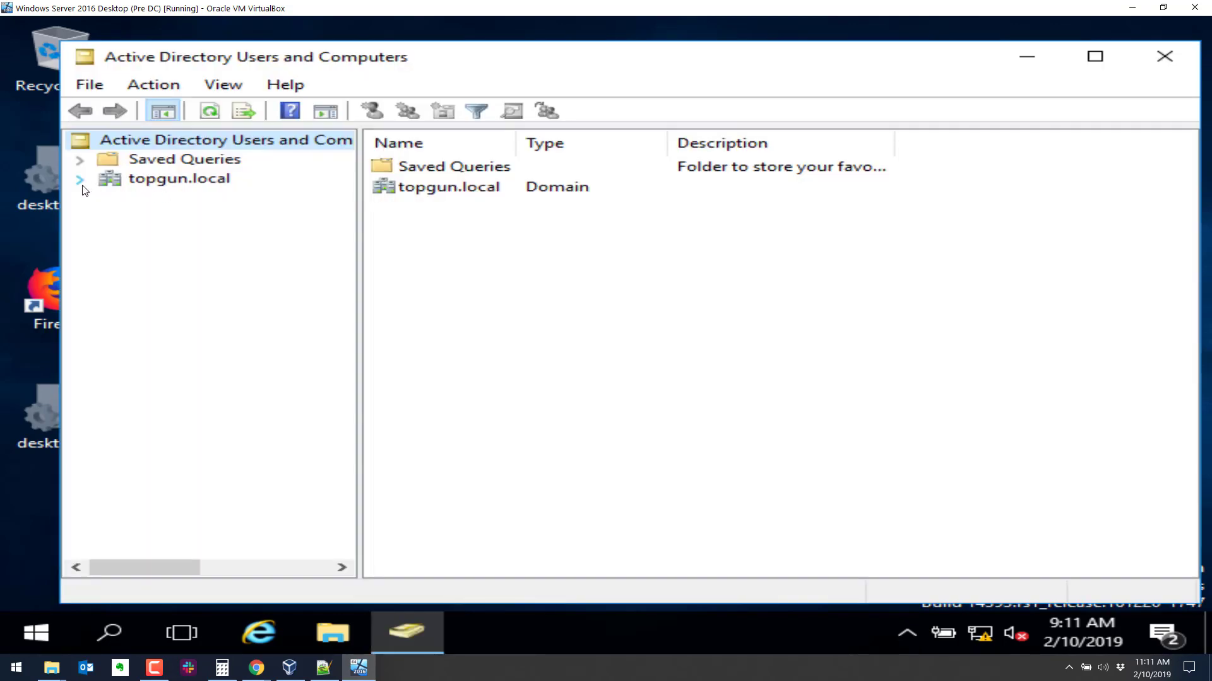
{"action": "left_click", "coordinate": [80, 180]}
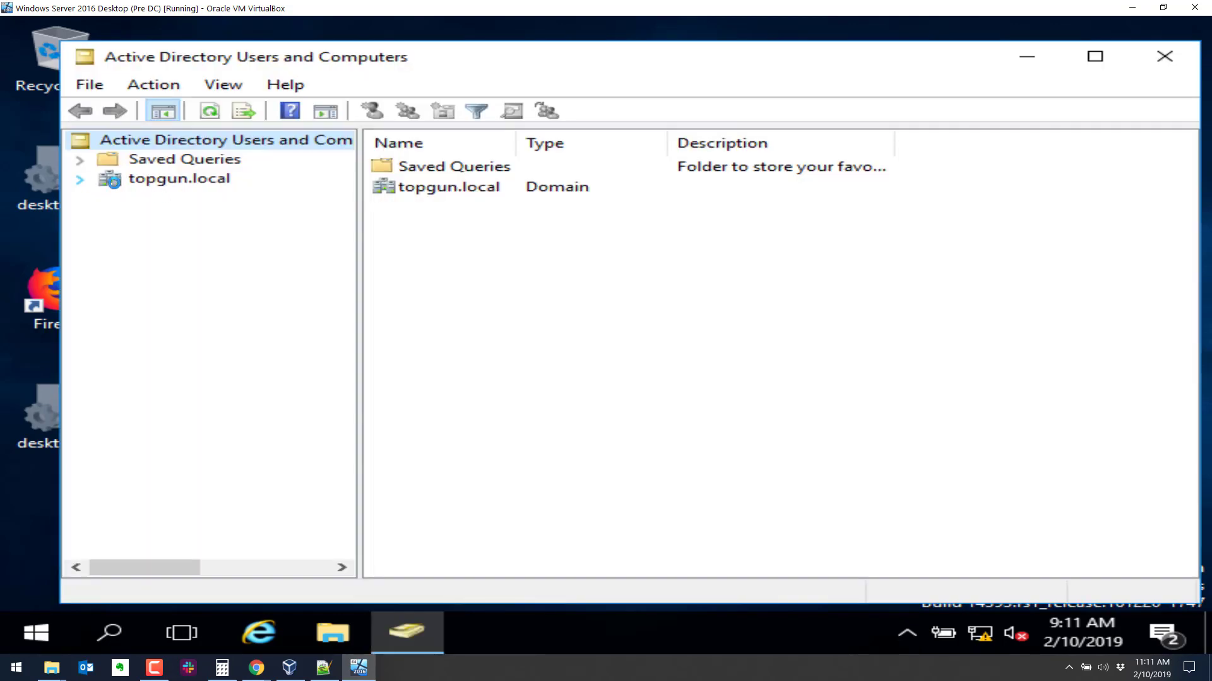
{"action": "double_click", "coordinate": [152, 185]}
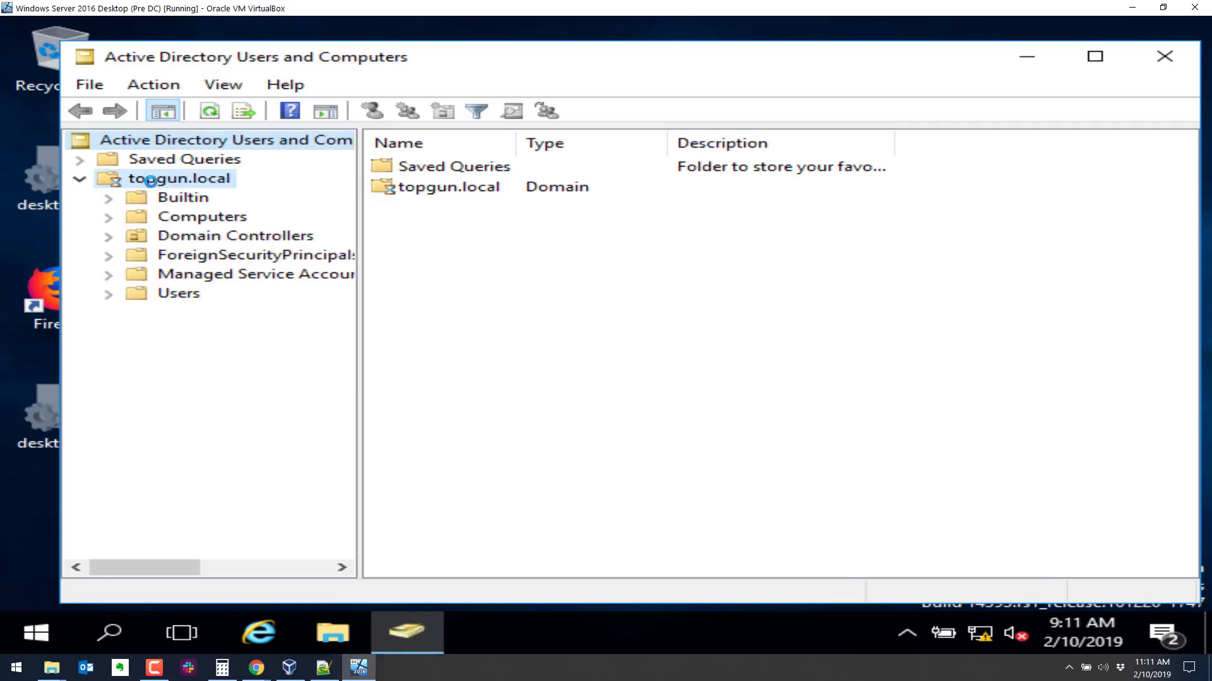
{"action": "left_click", "coordinate": [81, 181]}
{"action": "left_click", "coordinate": [191, 221]}
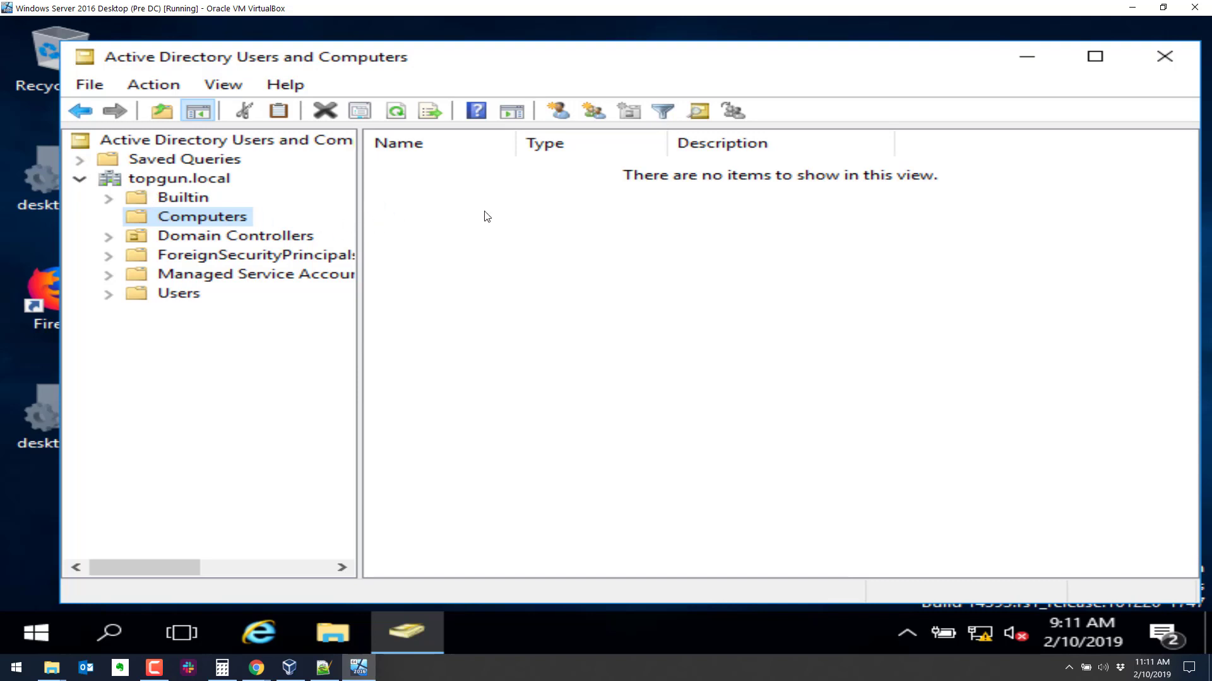
{"action": "left_click", "coordinate": [178, 237]}
{"action": "left_click_drag", "start_coordinate": [515, 142], "coordinate": [645, 143]}
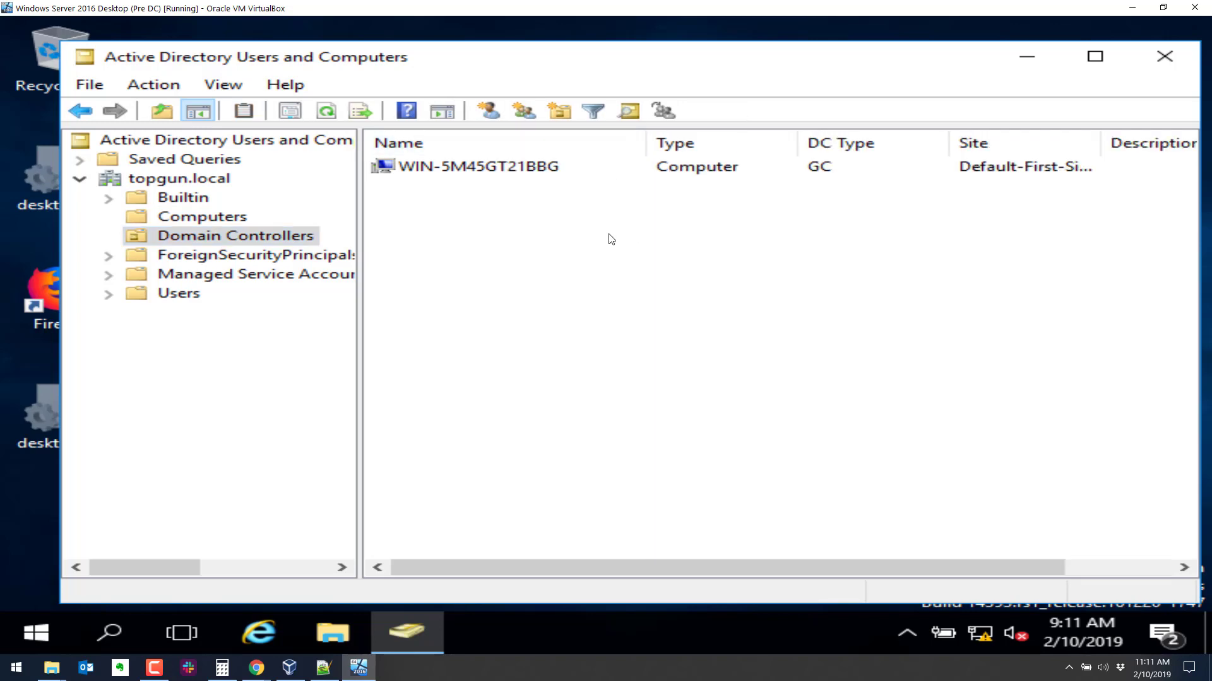
Select the Users container and widen the Name column to read its accounts and groups.
{"action": "left_click", "coordinate": [165, 297]}
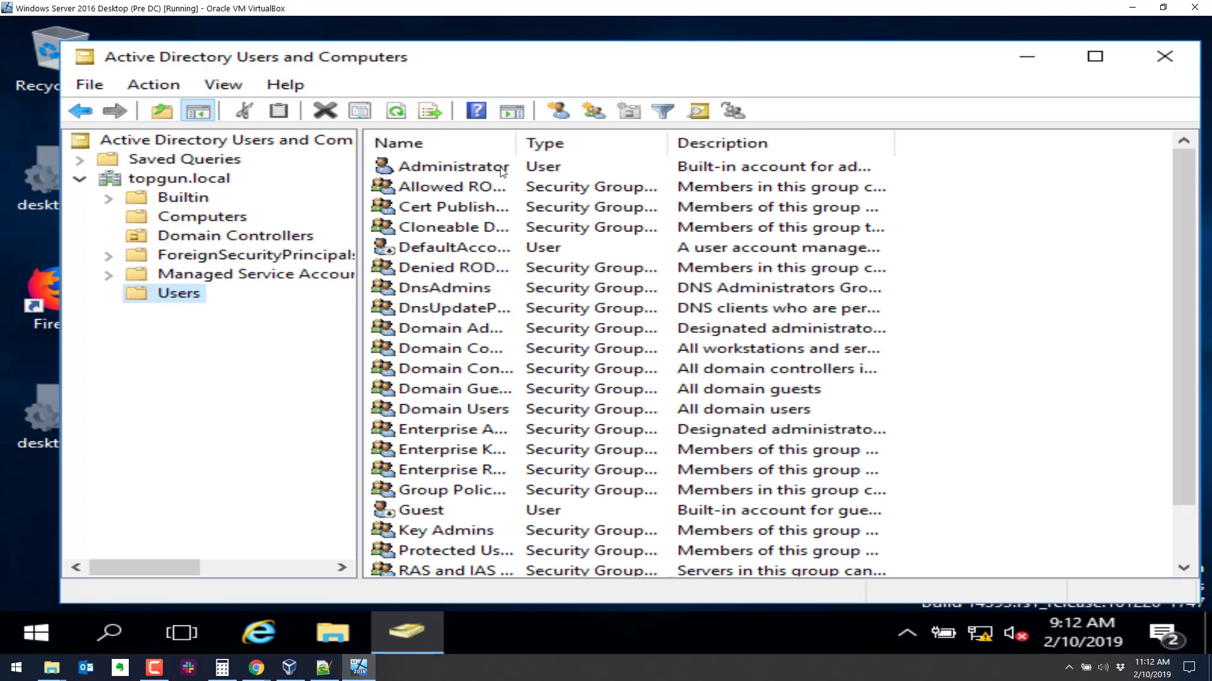
{"action": "left_click_drag", "start_coordinate": [514, 147], "coordinate": [631, 143]}
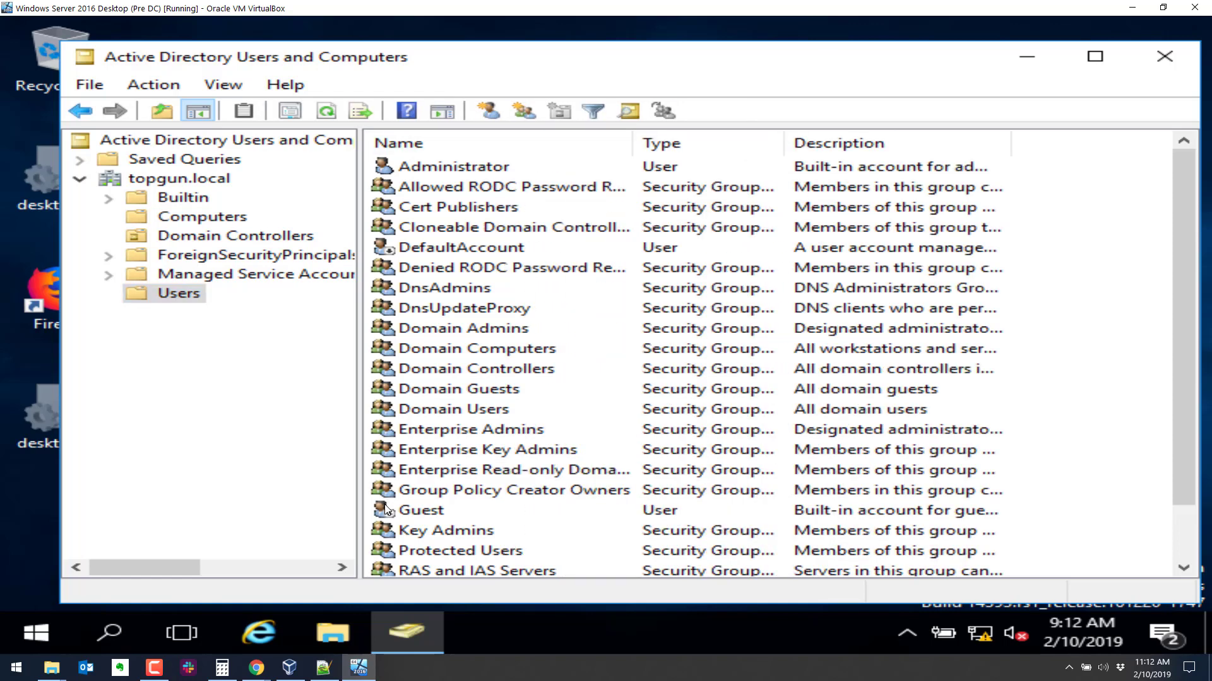
{"action": "scroll", "coordinate": [443, 480], "scroll_direction": "down", "scroll_amount": 1}
{"action": "scroll", "coordinate": [444, 480], "scroll_direction": "up", "scroll_amount": 1}
{"action": "scroll", "coordinate": [606, 392], "scroll_direction": "down", "scroll_amount": 1}
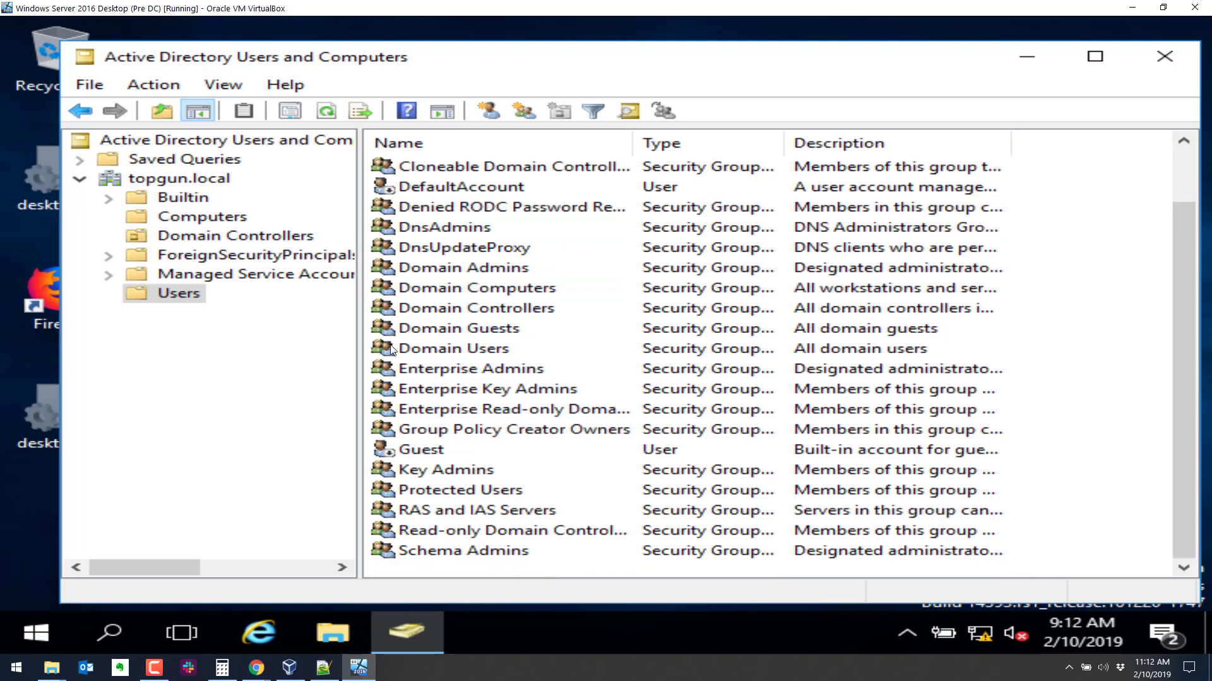
{"action": "left_click", "coordinate": [180, 293]}
Start a new user in Users and enter the user's first, last and logon names.
{"action": "right_click", "coordinate": [180, 293]}
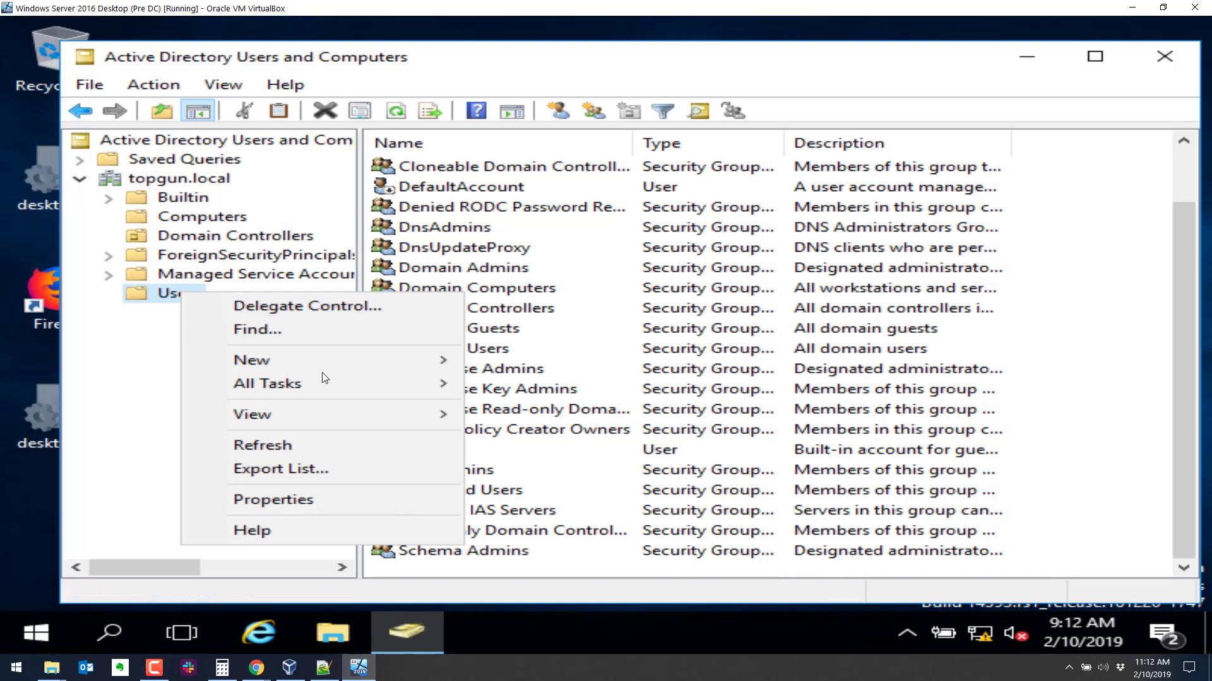
{"action": "mouse_move", "coordinate": [327, 361]}
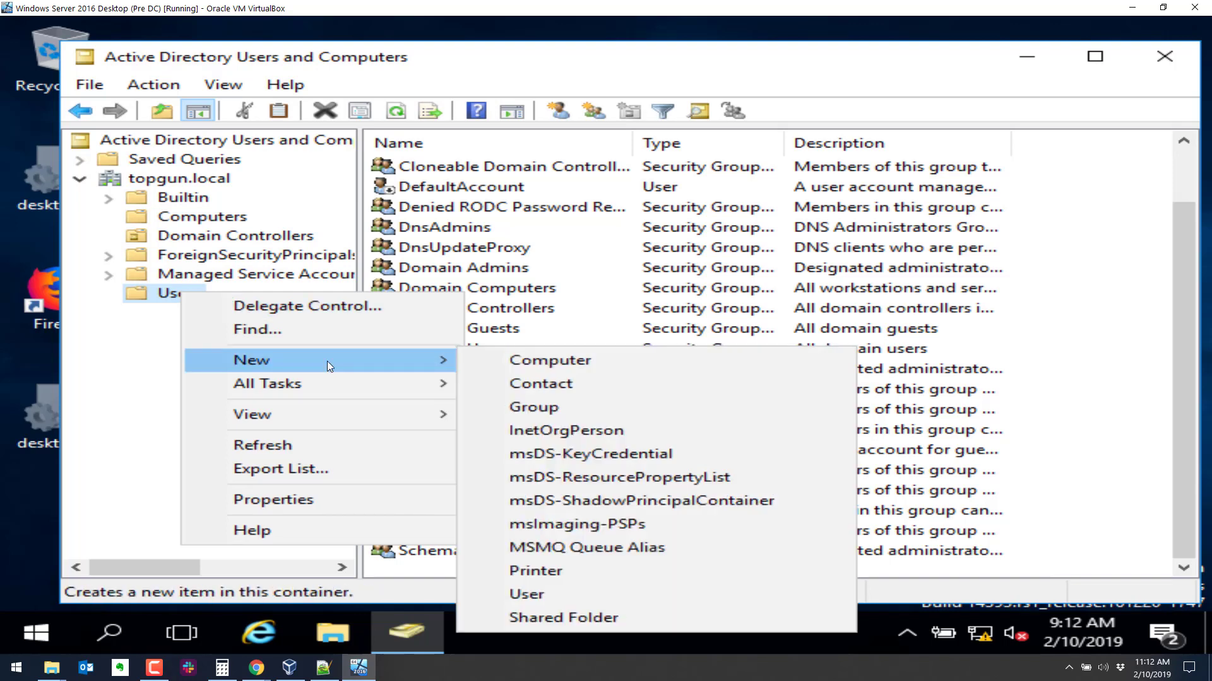
{"action": "left_click", "coordinate": [547, 595]}
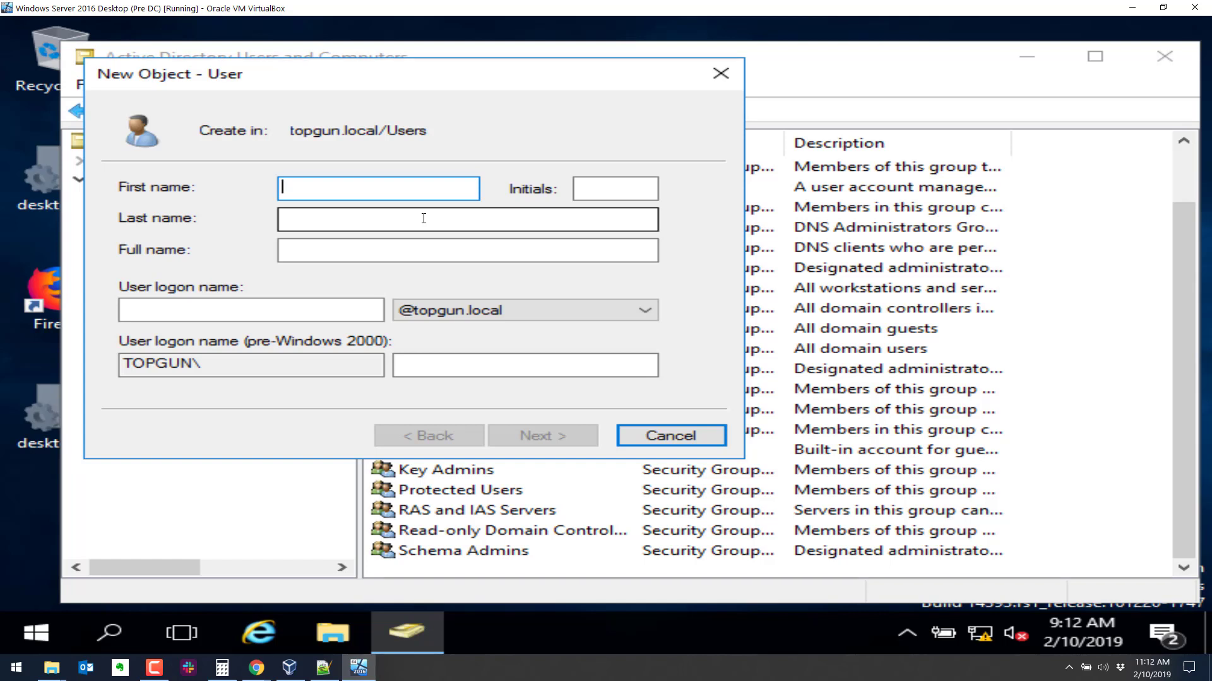
{"action": "type", "text": "Ice"}
{"action": "key", "text": "Tab"}
{"action": "key", "text": "Tab"}
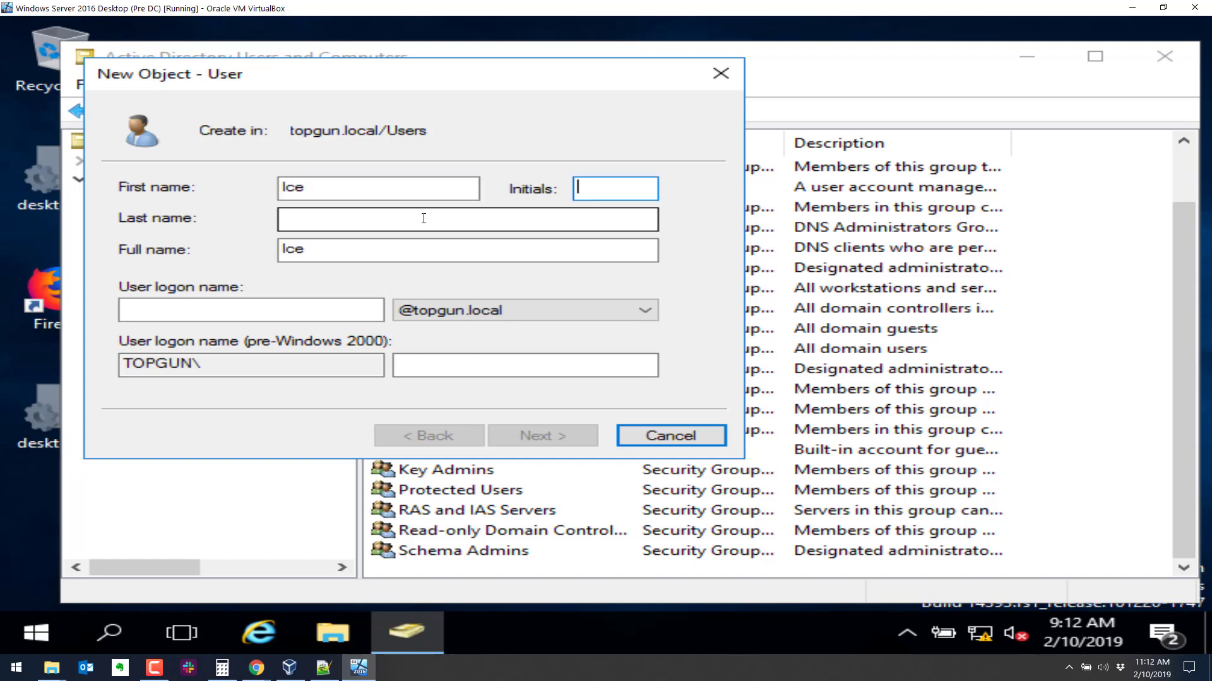
{"action": "type", "text": "Man"}
{"action": "key", "text": "Tab"}
{"action": "key", "text": "Tab"}
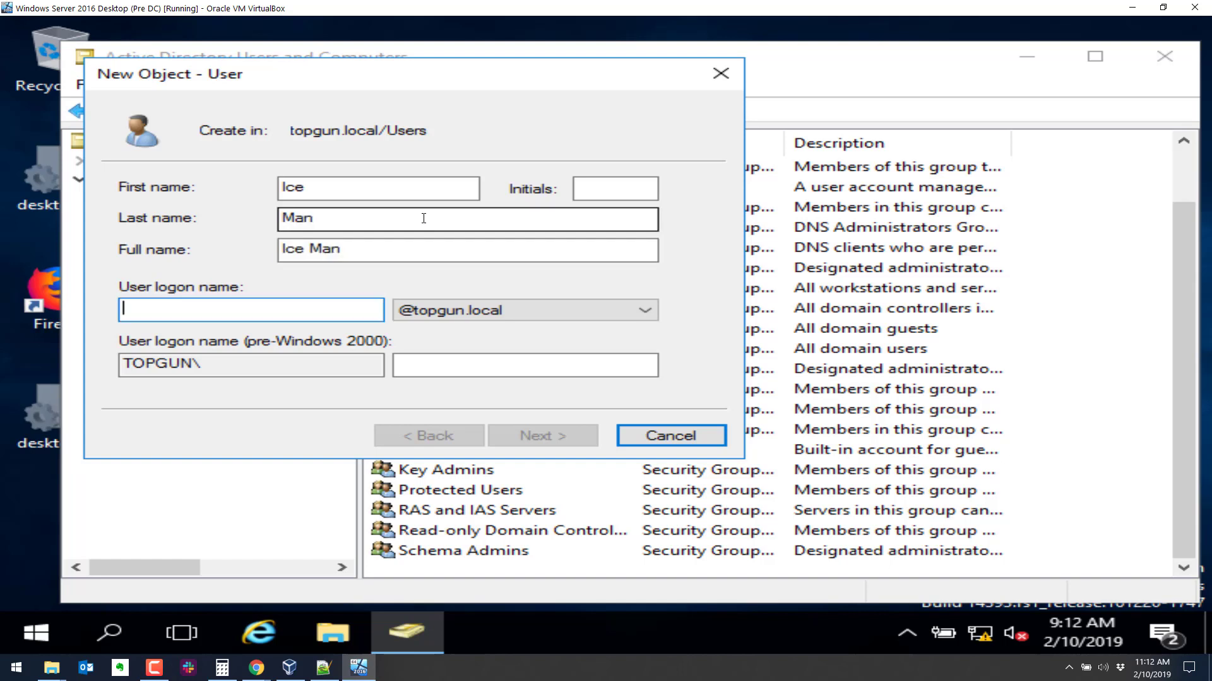
{"action": "type", "text": "ice.man"}
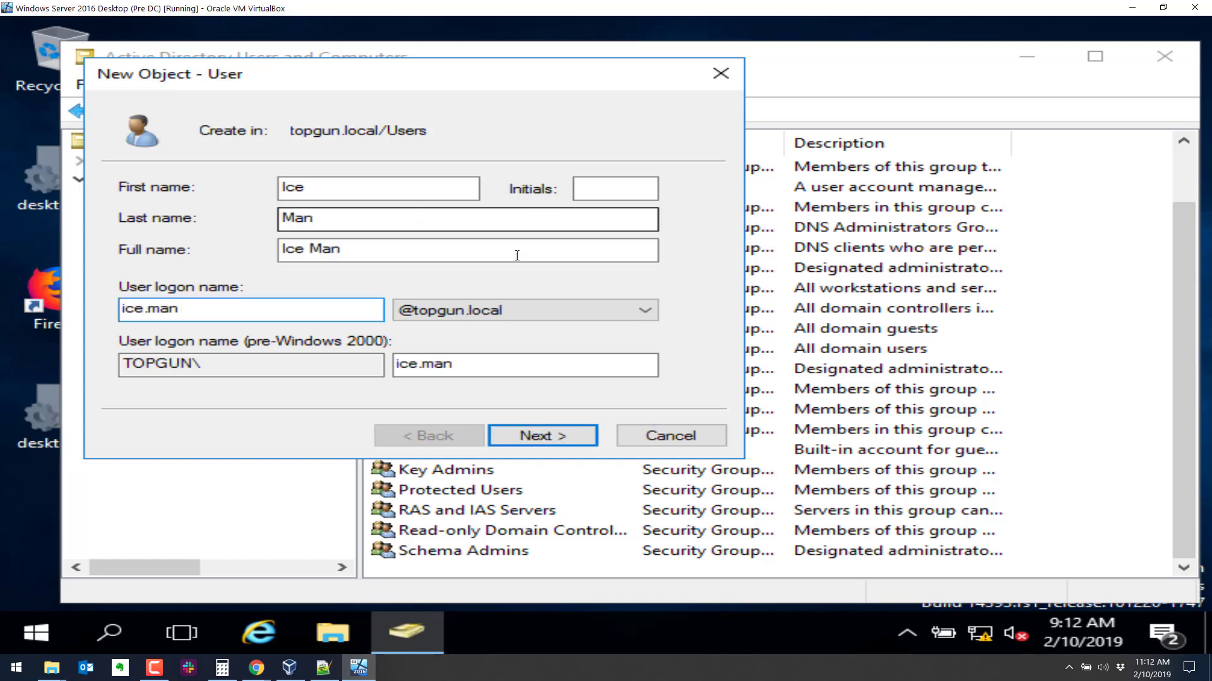
{"action": "left_click", "coordinate": [535, 433]}
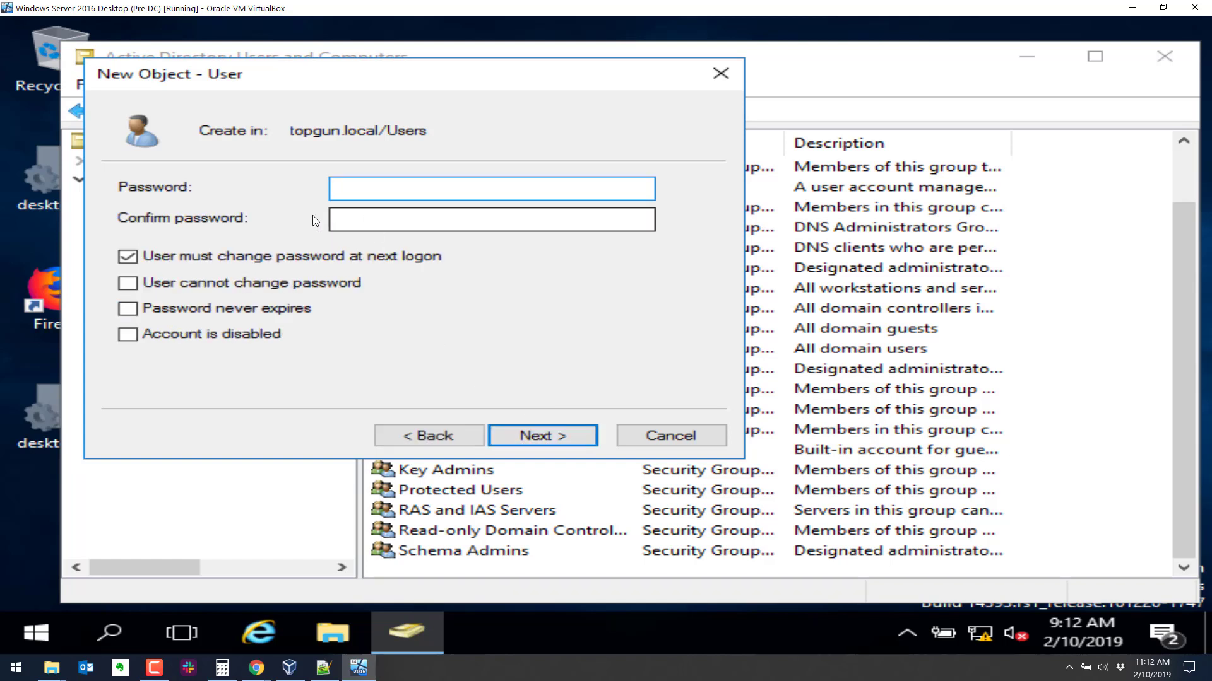
Set and confirm the account password, untick 'must change password at next logon', and finish.
{"action": "left_click", "coordinate": [198, 260]}
{"action": "left_click", "coordinate": [393, 194]}
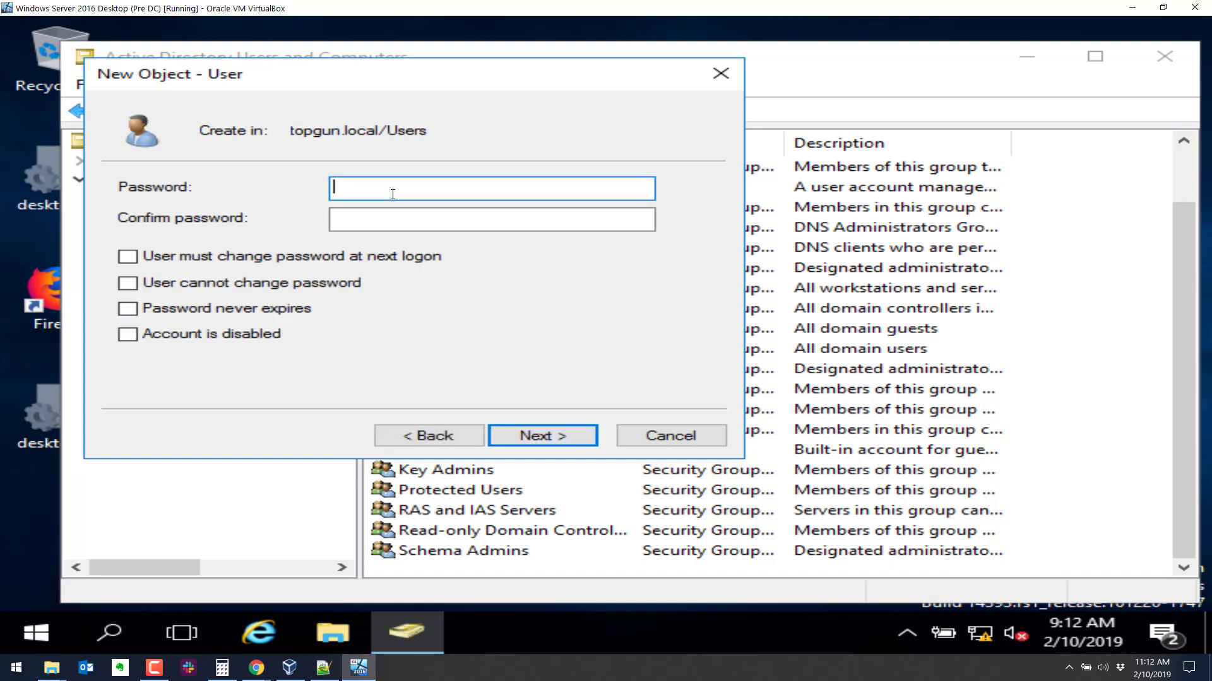
{"action": "type", "text": "Passw0rd12"}
{"action": "key", "text": "Tab"}
{"action": "type", "text": "Pass"}
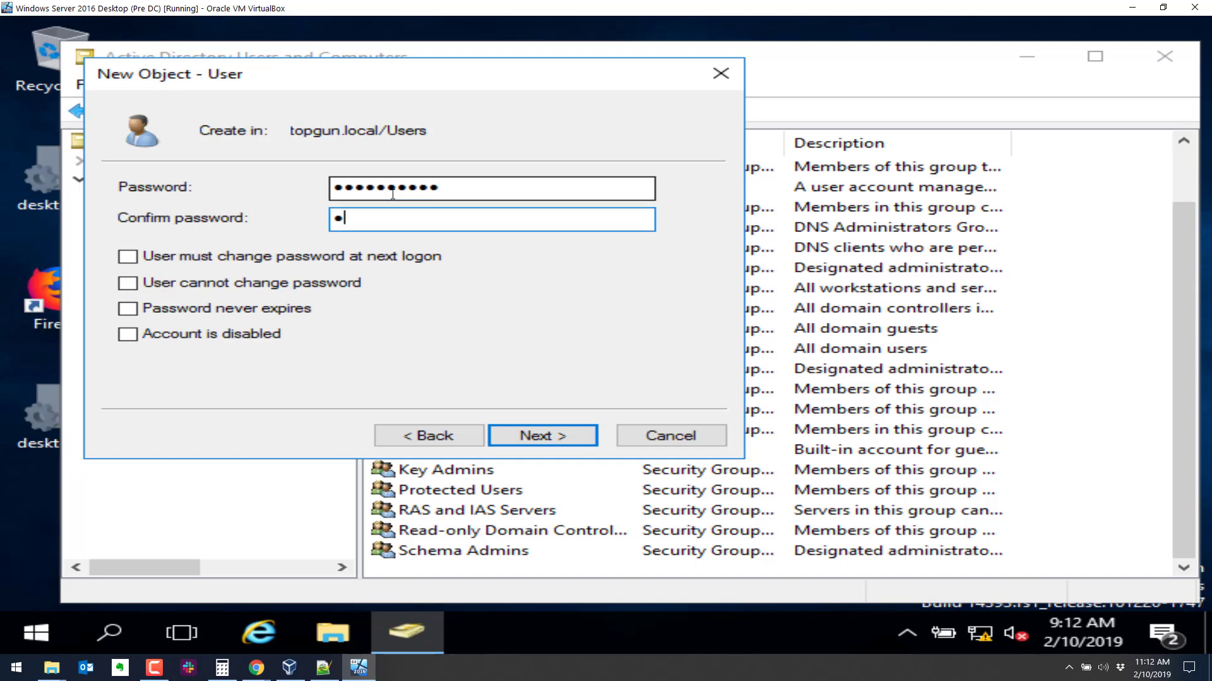
{"action": "type", "text": "w0rd12"}
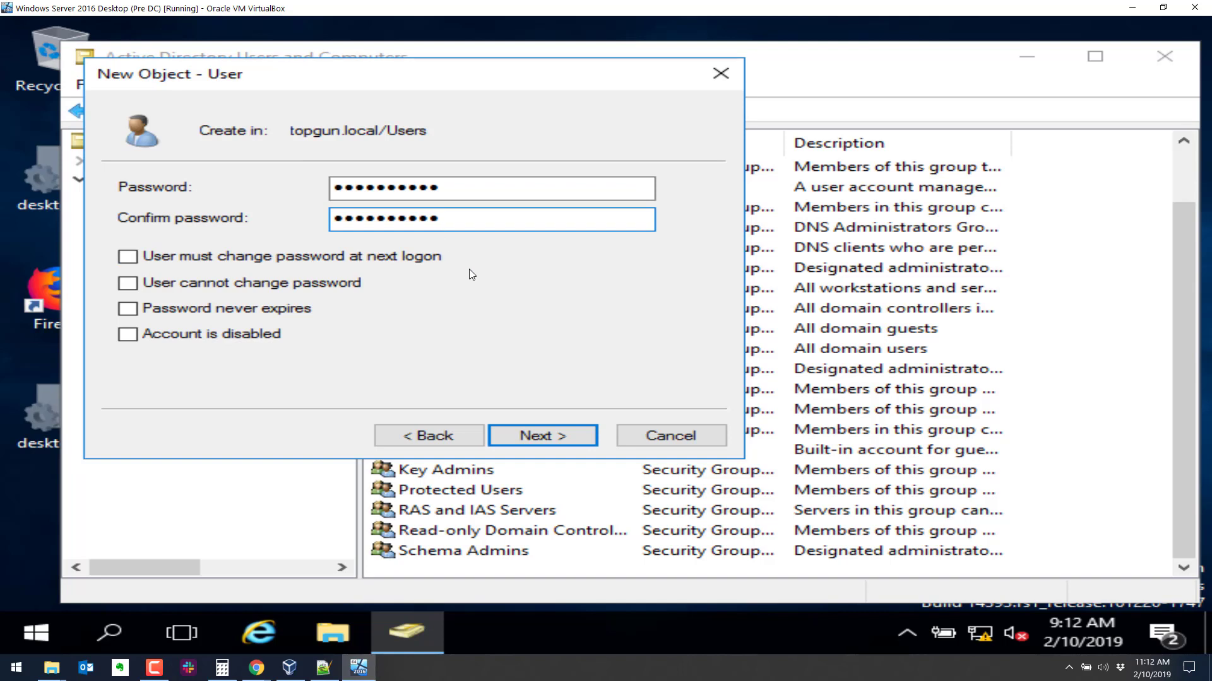
{"action": "left_click", "coordinate": [535, 434]}
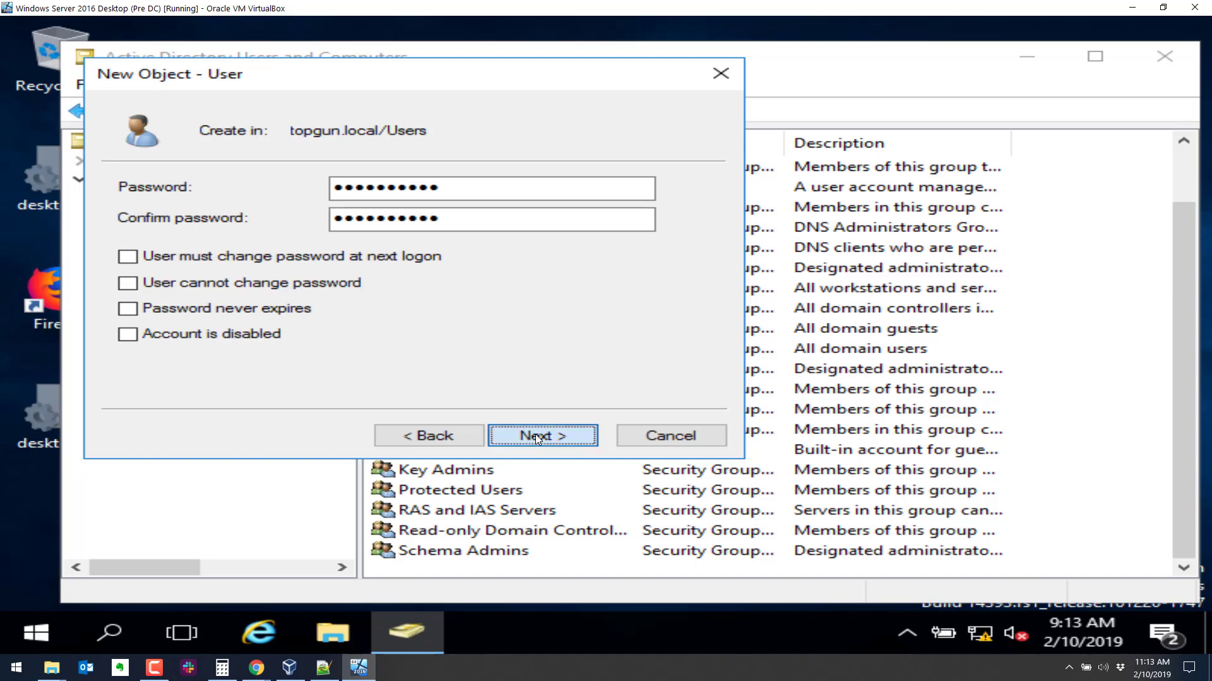
{"action": "left_click", "coordinate": [535, 434]}
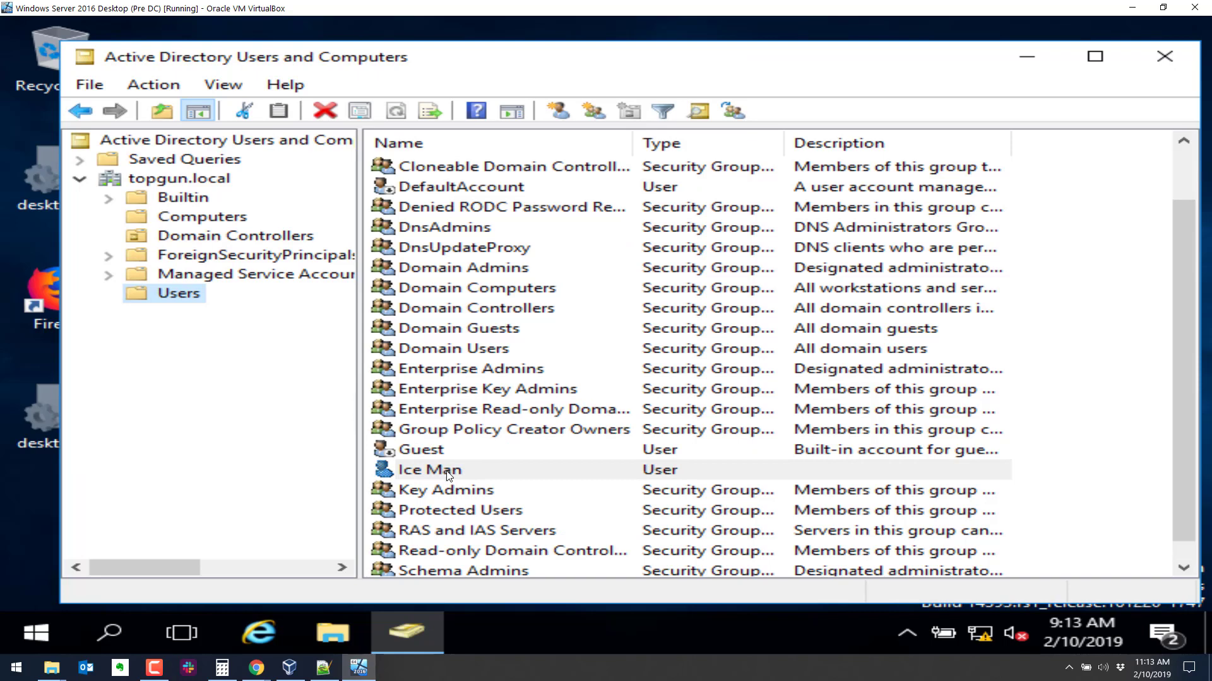
{"action": "left_click", "coordinate": [446, 474]}
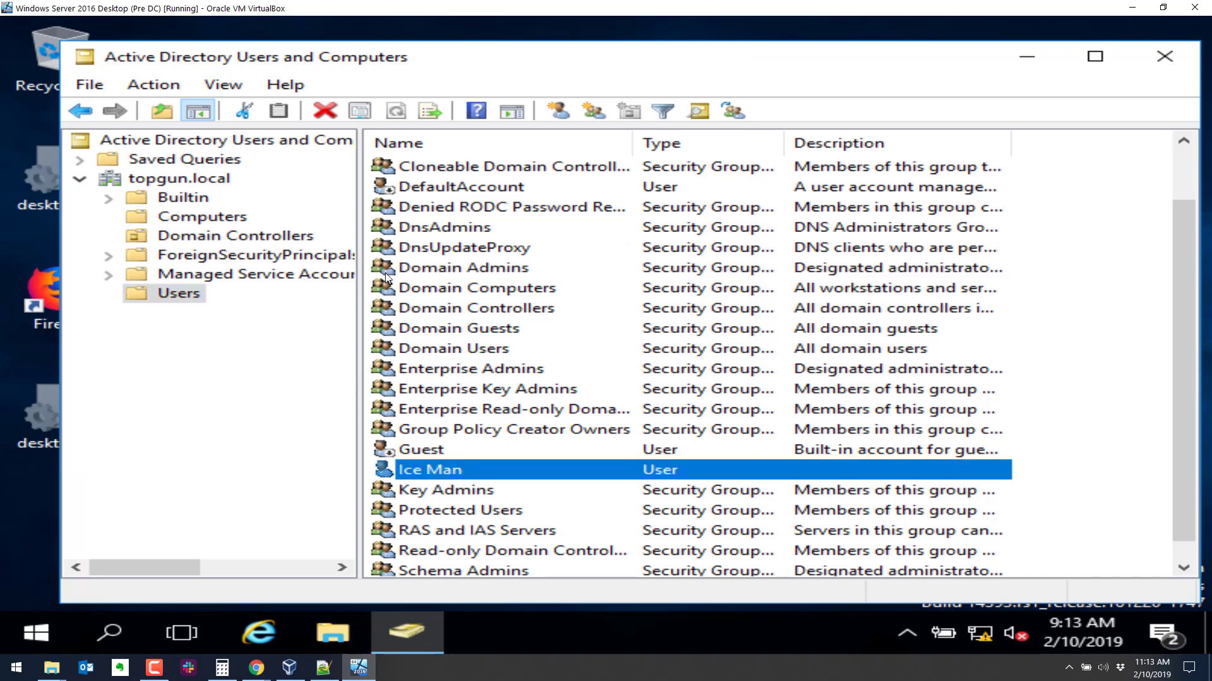
{"action": "double_click", "coordinate": [441, 468]}
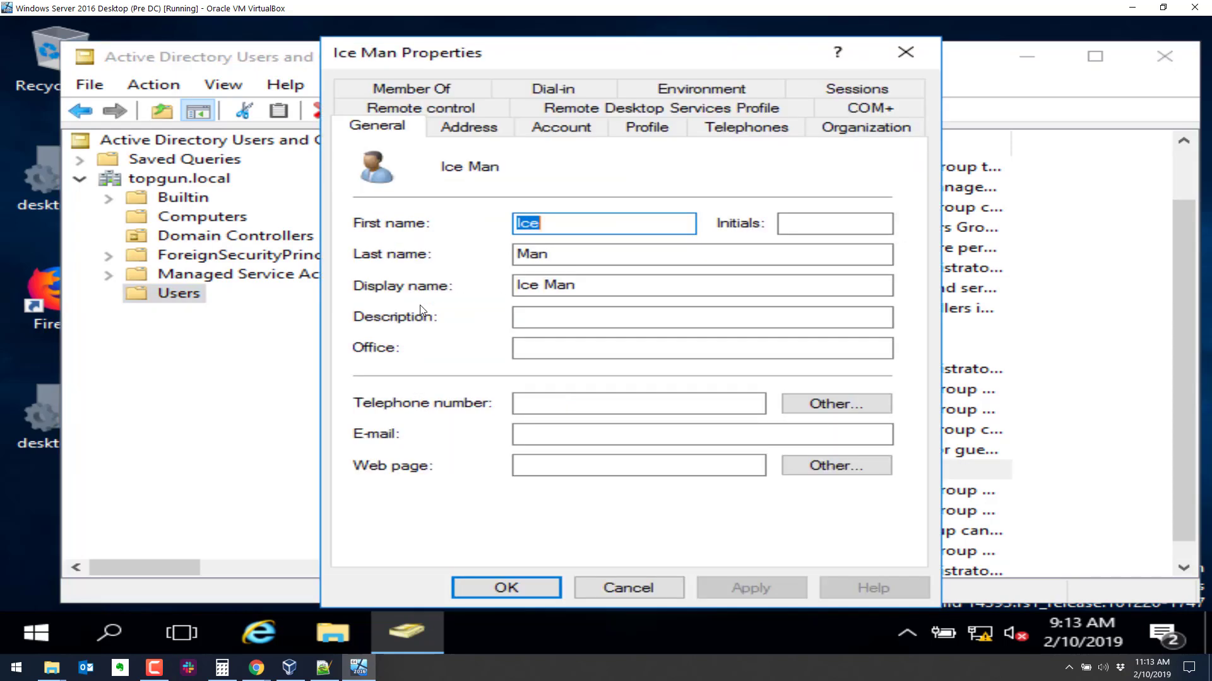
{"action": "left_click", "coordinate": [423, 91]}
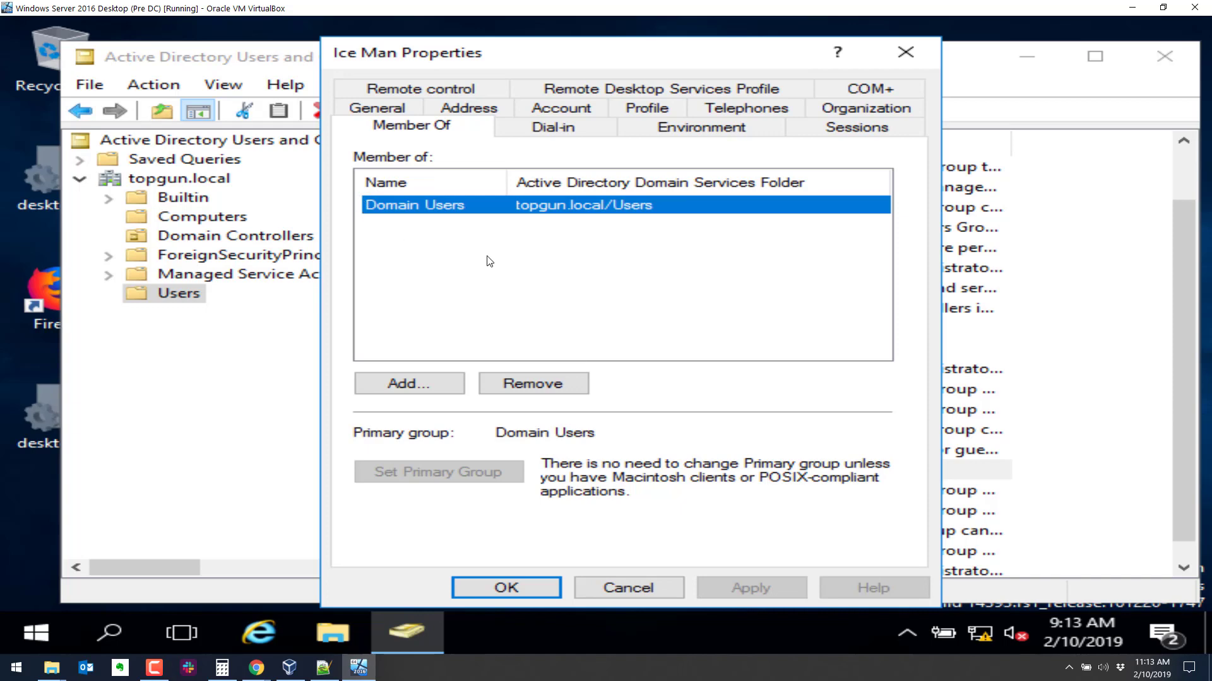
{"action": "left_click", "coordinate": [639, 585]}
{"action": "left_click", "coordinate": [46, 630]}
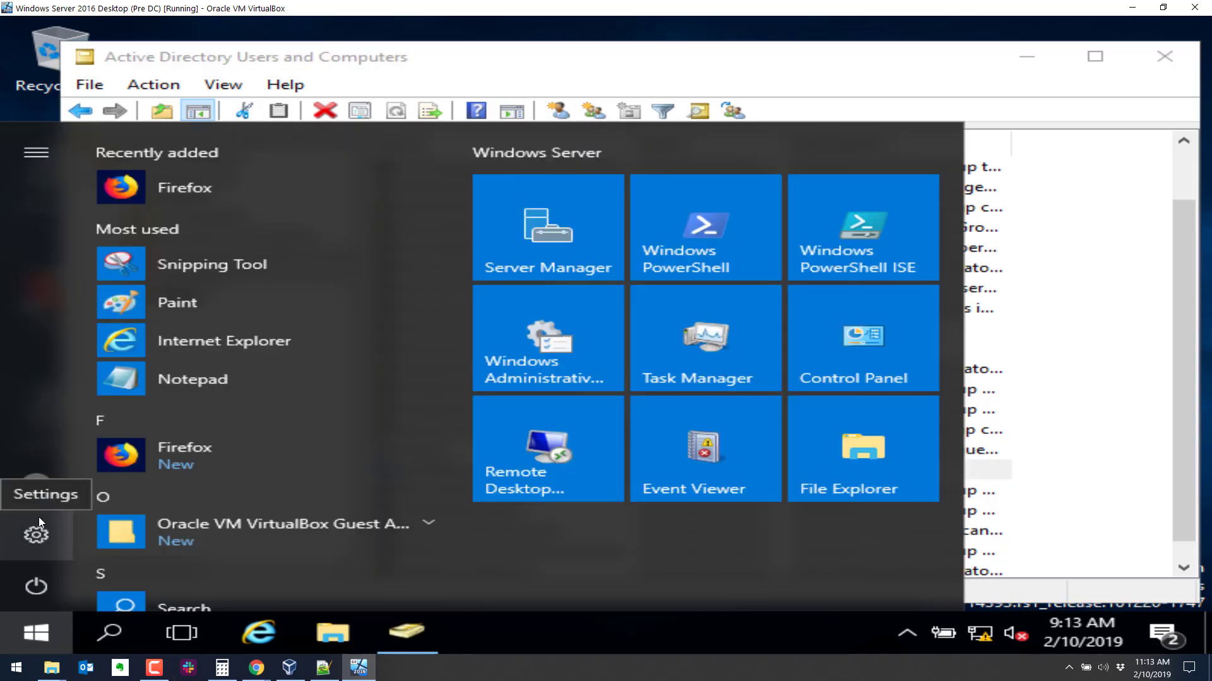
Bring up the Start menu's account options for the Administrator session.
{"action": "left_click", "coordinate": [38, 485]}
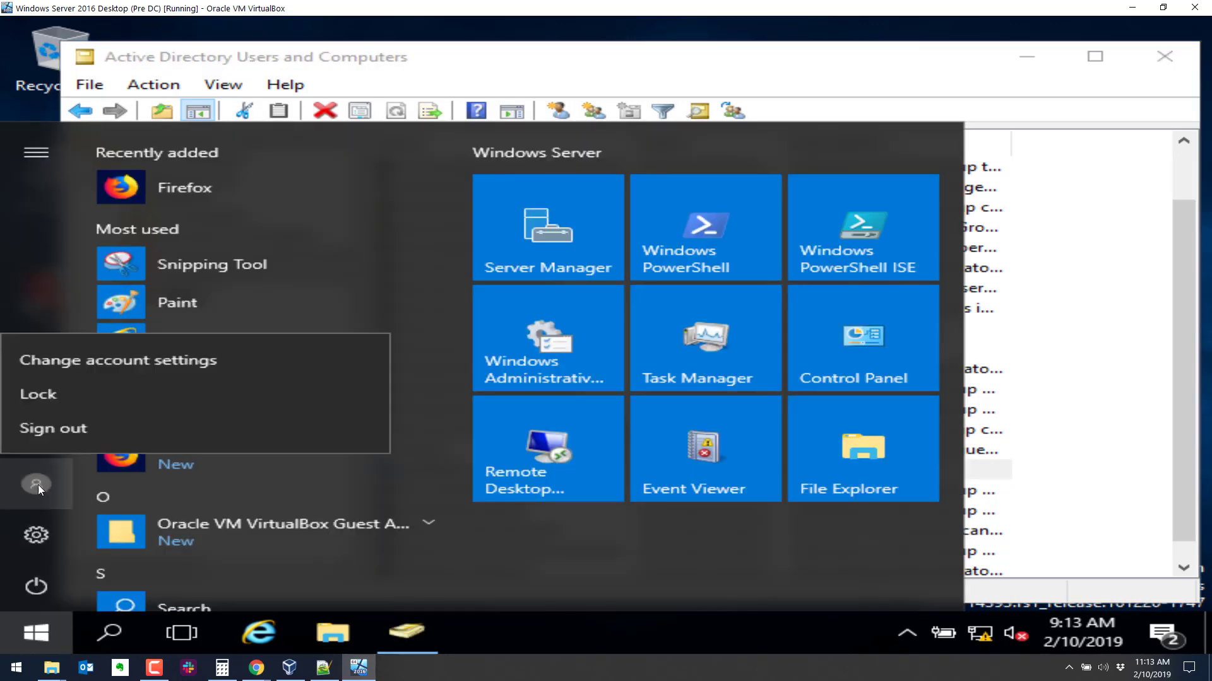
{"action": "key", "text": "Escape"}
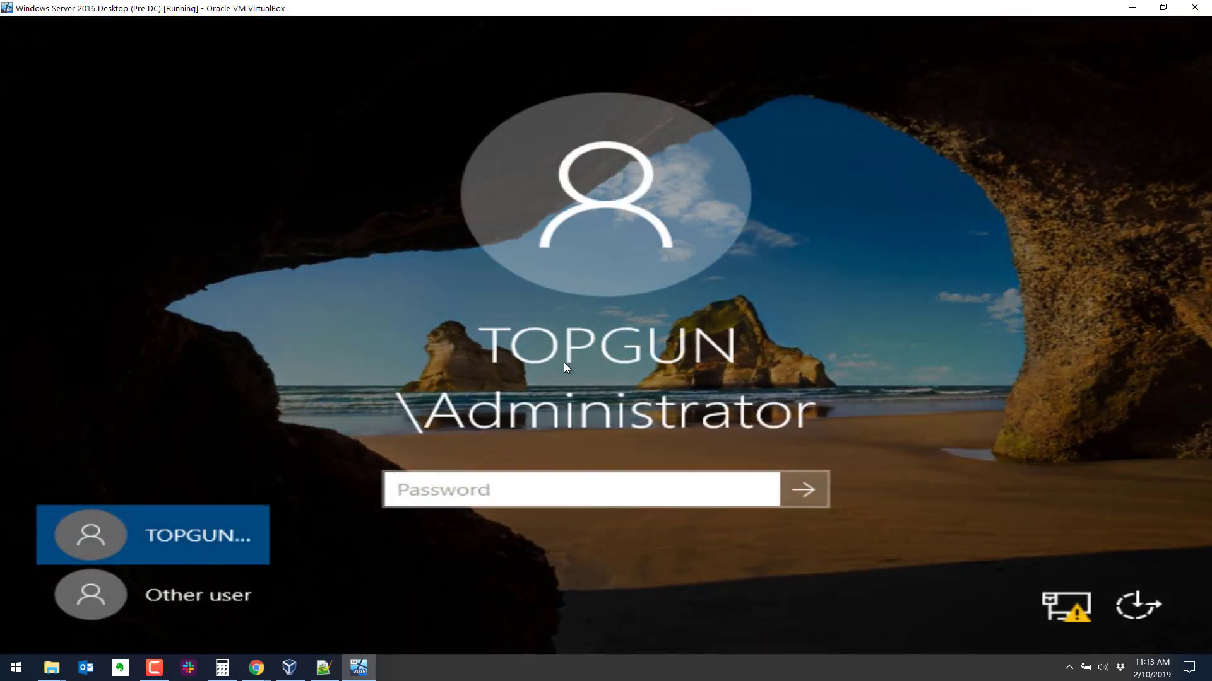
Attempt an Other user sign-in with the new account's logon name and password, then dismiss the refusal.
{"action": "left_click", "coordinate": [221, 592]}
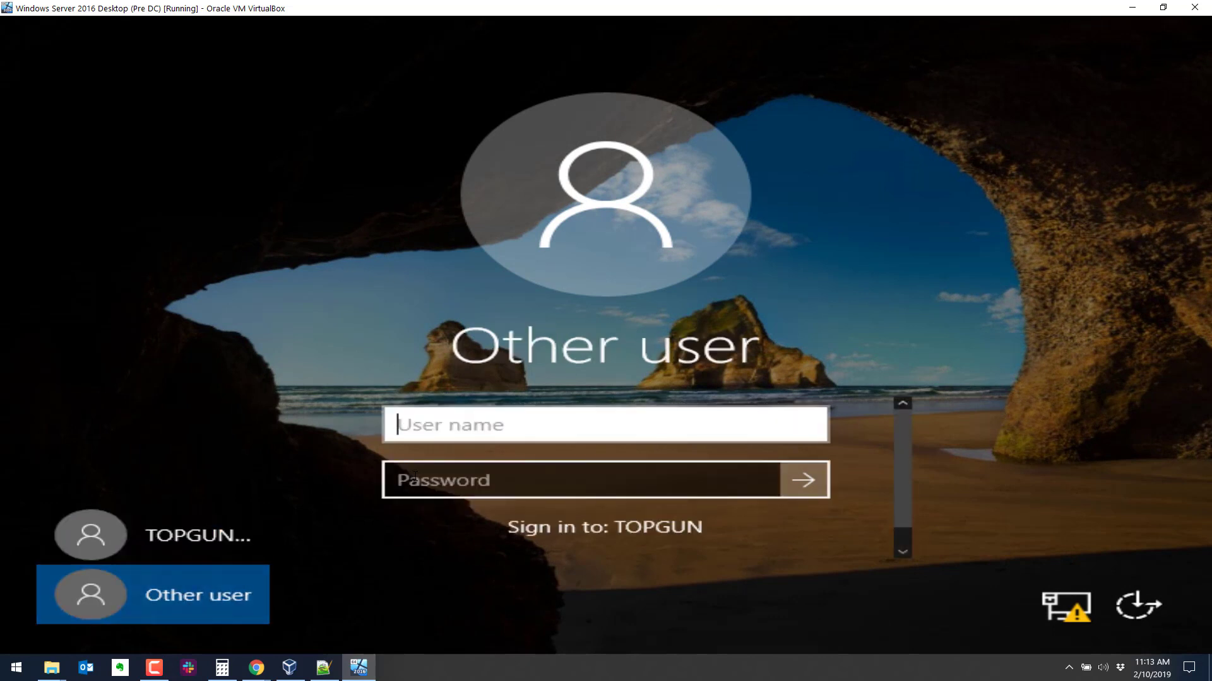
{"action": "type", "text": "ice.man"}
{"action": "key", "text": "Tab"}
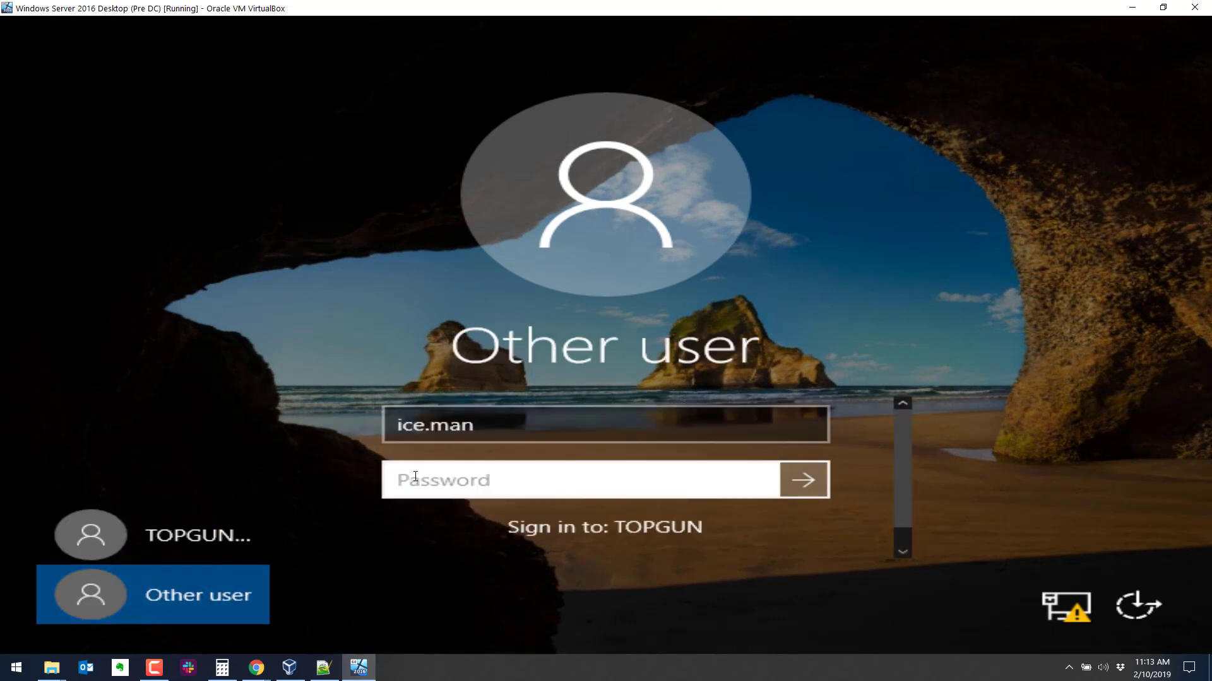
{"action": "type", "text": "••••••••••"}
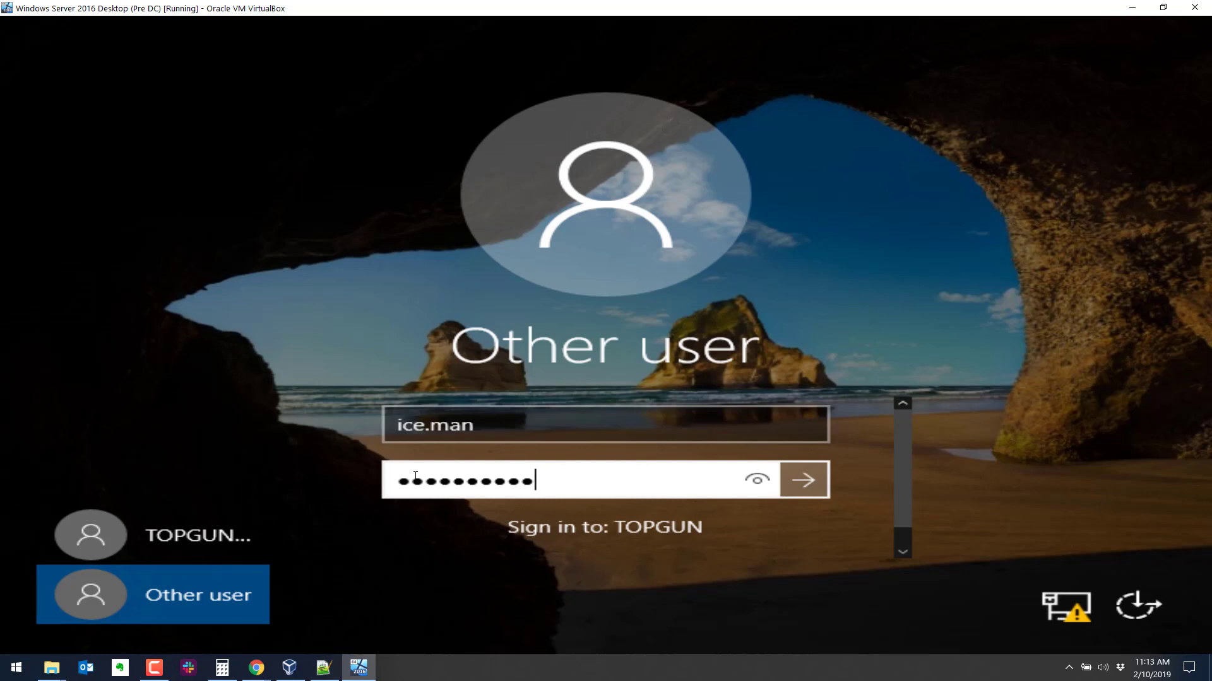
{"action": "left_click", "coordinate": [804, 481]}
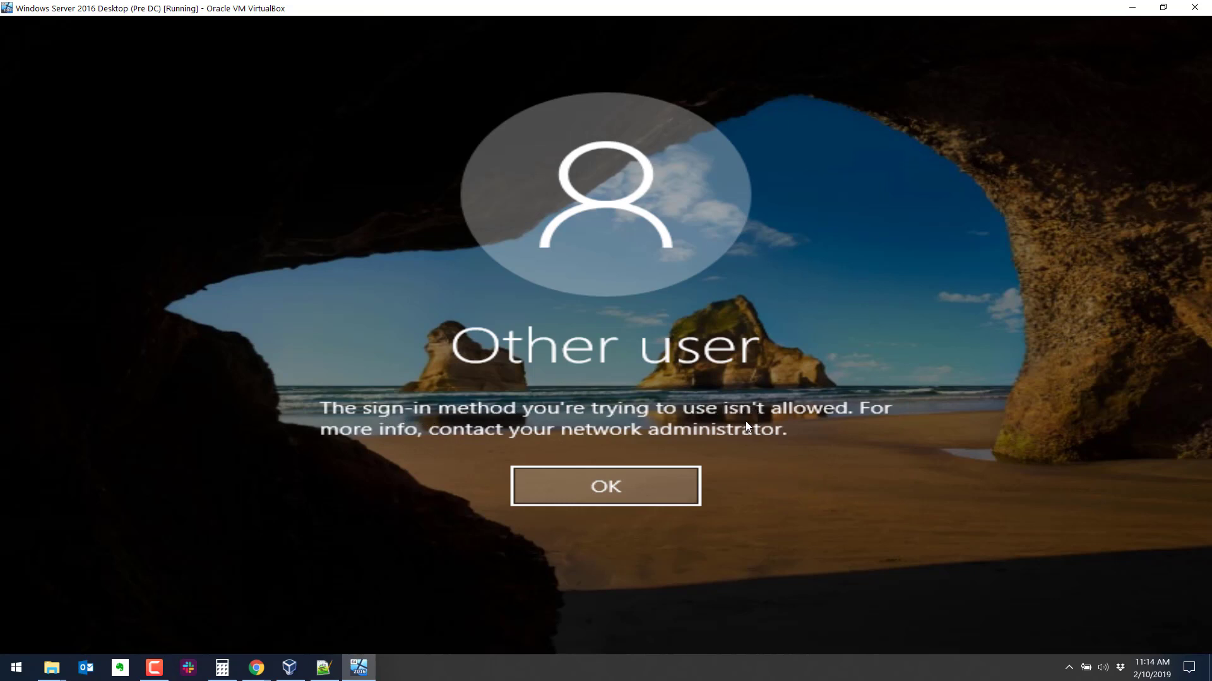
{"action": "left_click", "coordinate": [630, 483]}
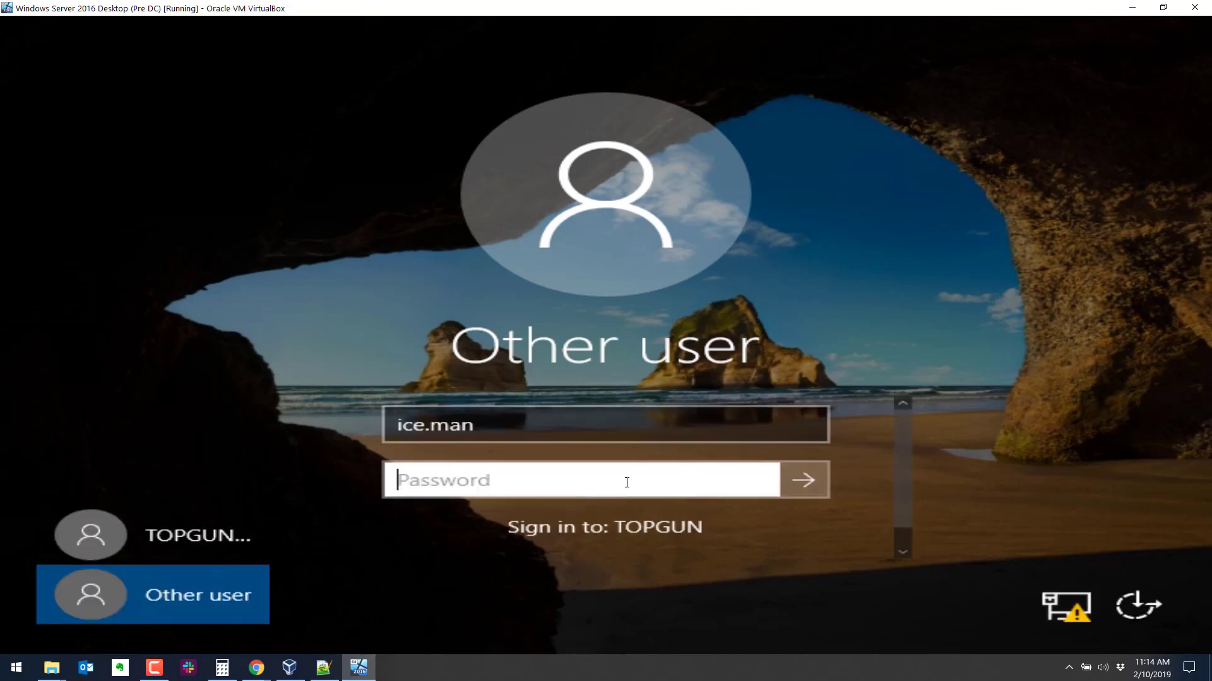
Sign in again as TOPGUN Administrator with the account password, then close Server Manager.
{"action": "left_click", "coordinate": [230, 535]}
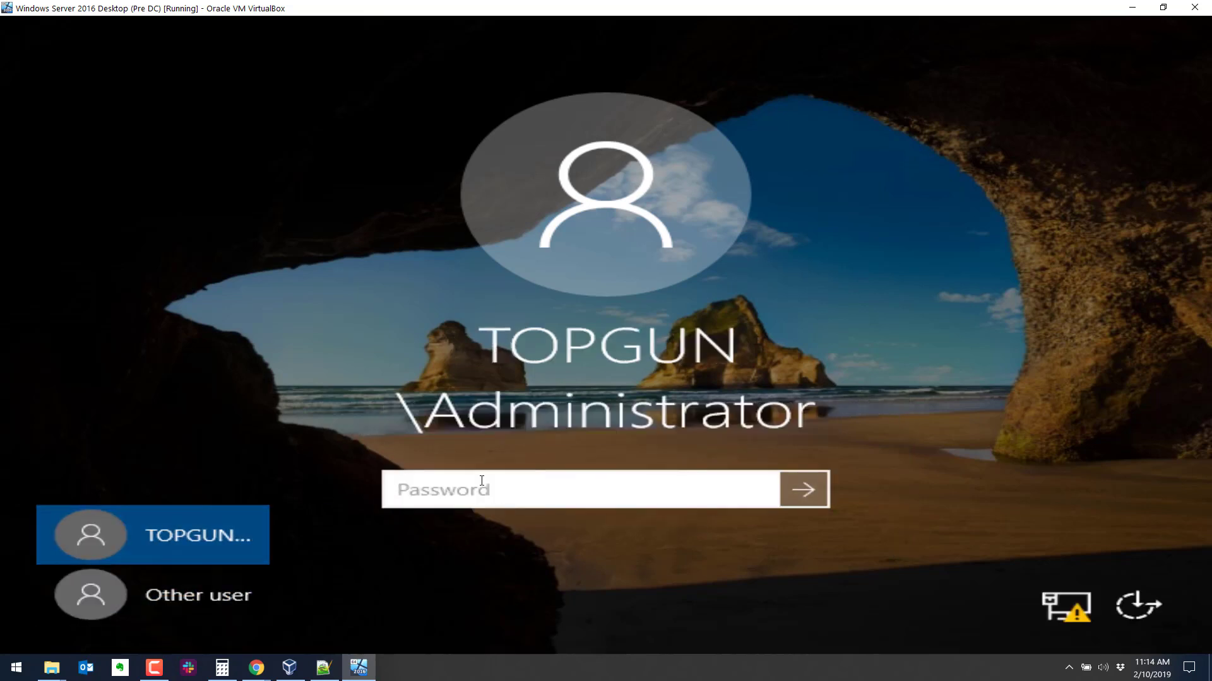
{"action": "type", "text": "Password1"}
{"action": "key", "text": "Return"}
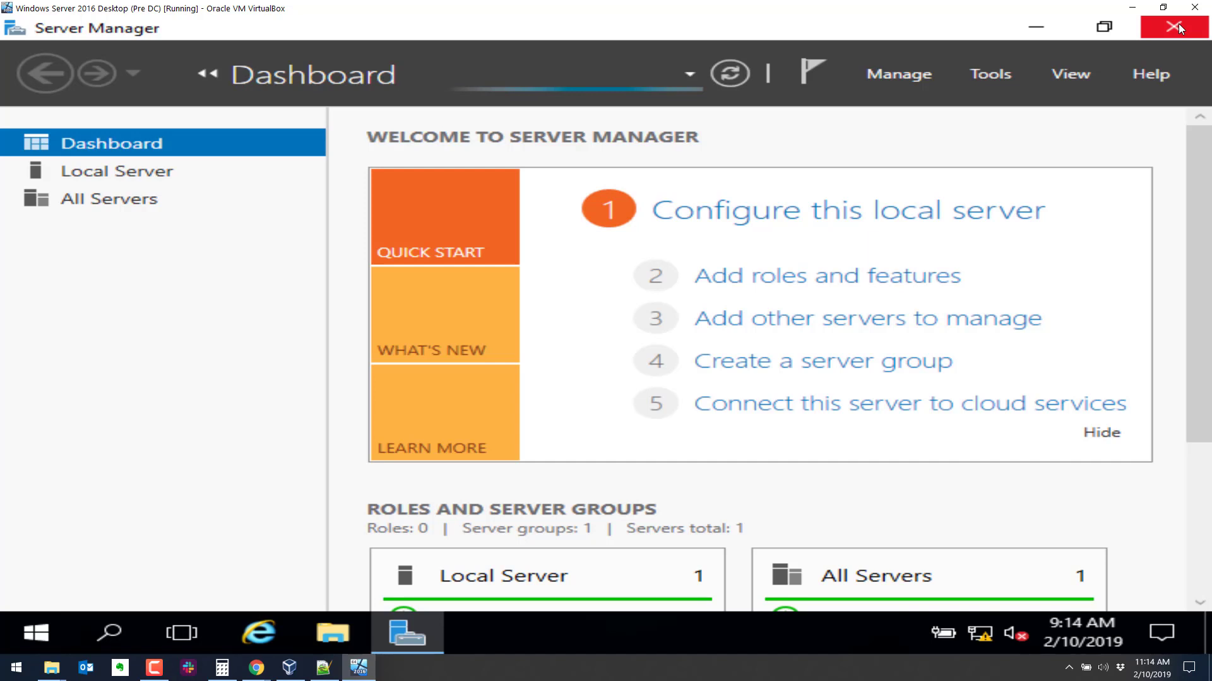
{"action": "left_click", "coordinate": [1178, 25]}
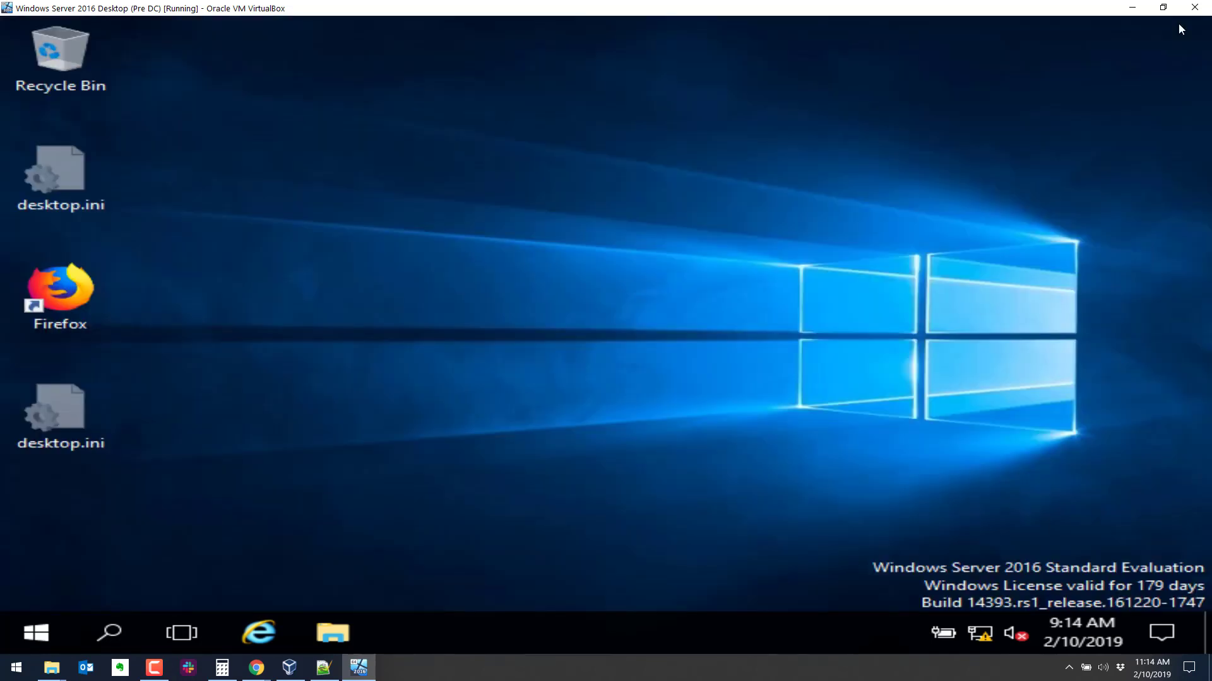
Launch Active Directory Users and Computers and open the Users container of topgun.local.
{"action": "left_click", "coordinate": [29, 634]}
{"action": "scroll", "coordinate": [241, 521], "scroll_direction": "down", "scroll_amount": 5}
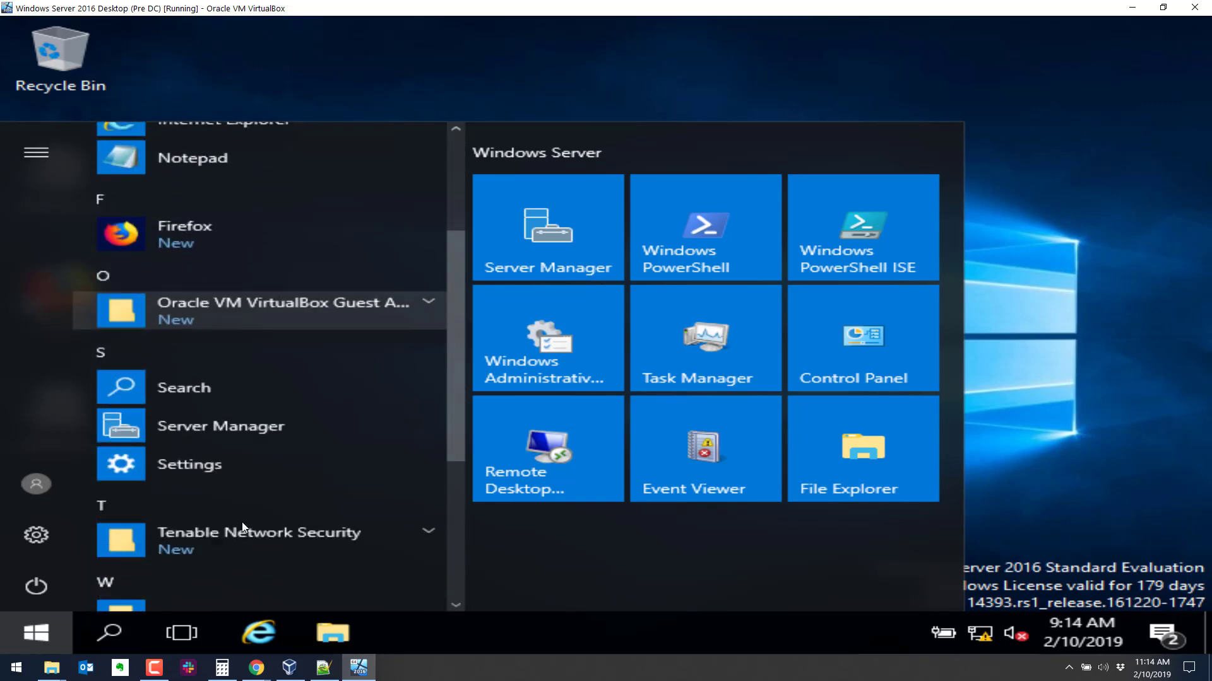
{"action": "left_click", "coordinate": [240, 511]}
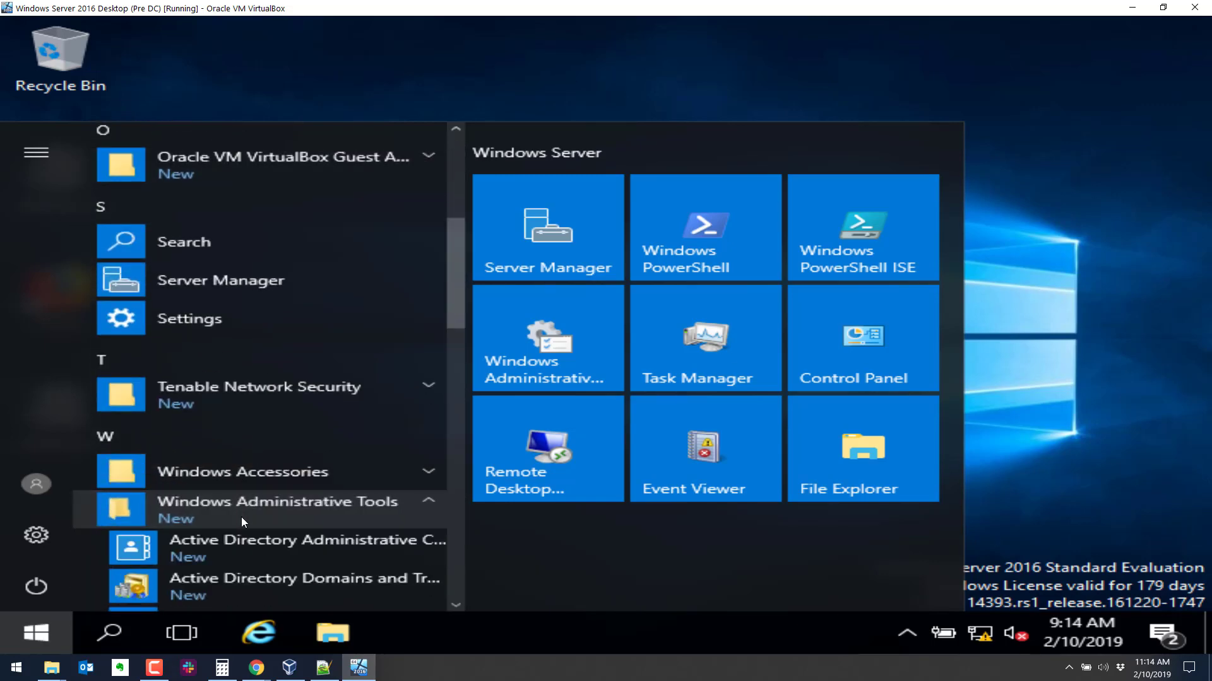
{"action": "scroll", "coordinate": [241, 517], "scroll_direction": "down", "scroll_amount": 3}
{"action": "left_click", "coordinate": [250, 494]}
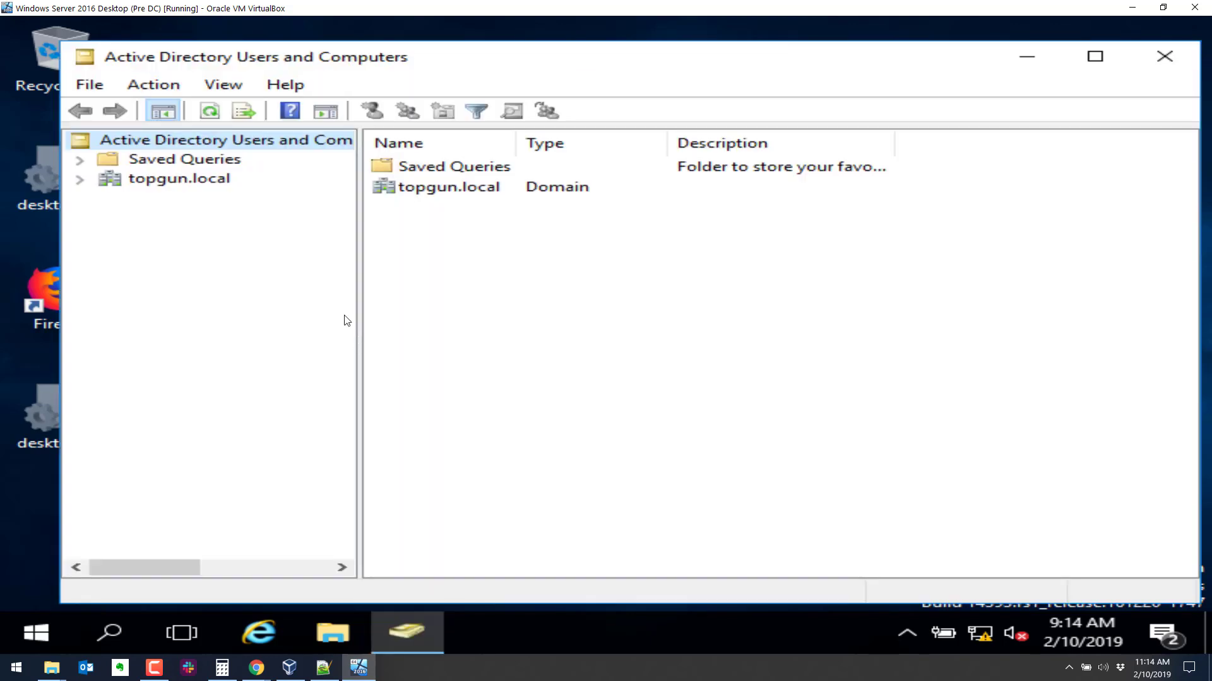
{"action": "left_click", "coordinate": [82, 180]}
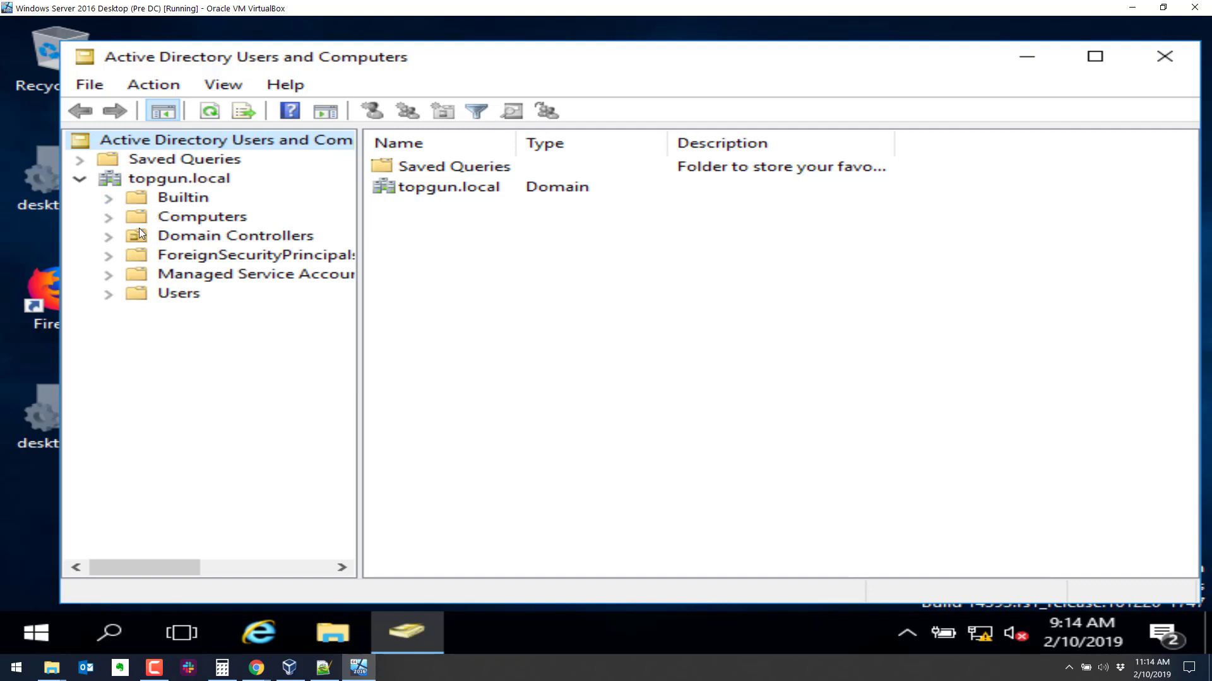
{"action": "left_click", "coordinate": [109, 294]}
{"action": "left_click", "coordinate": [172, 295]}
Add the Ice Man account to the Domain Admins group and save the membership change.
{"action": "left_click", "coordinate": [433, 532]}
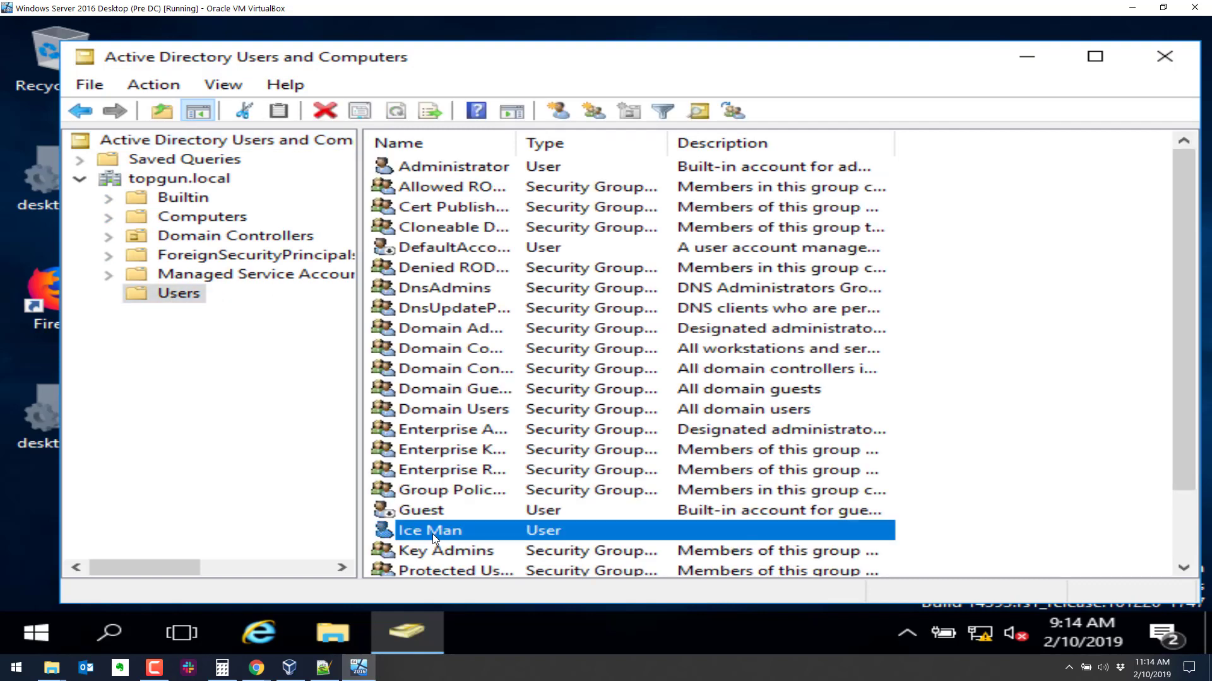
{"action": "double_click", "coordinate": [432, 533]}
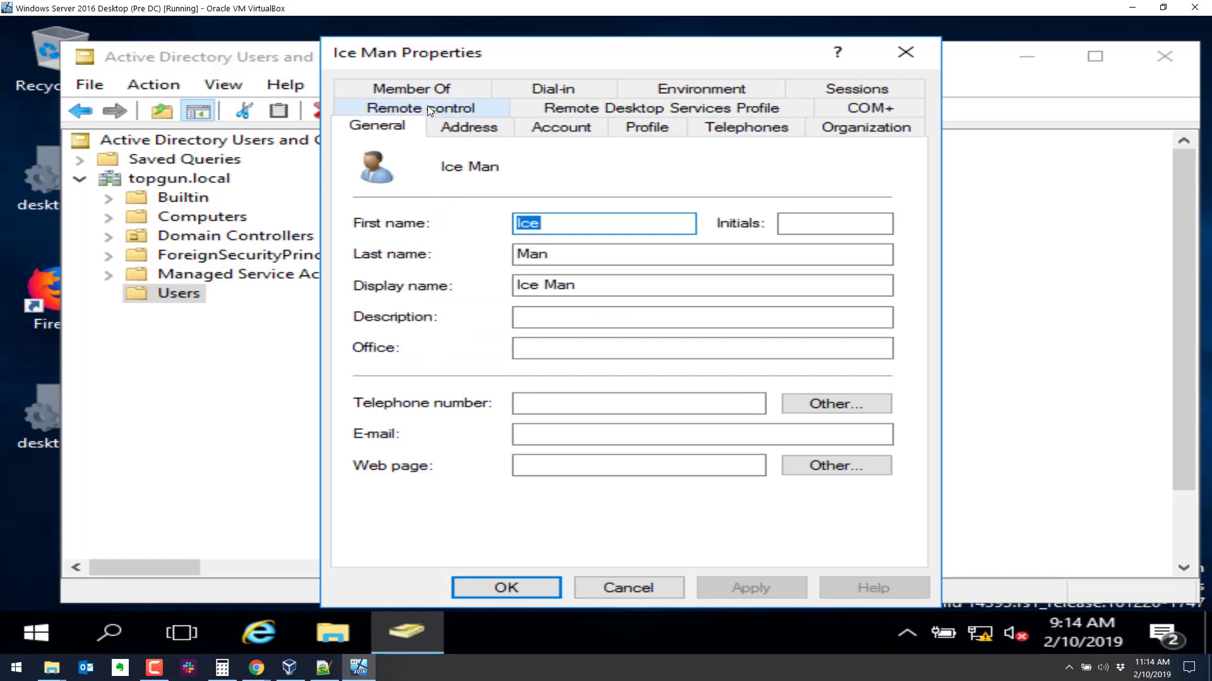
{"action": "left_click", "coordinate": [428, 89]}
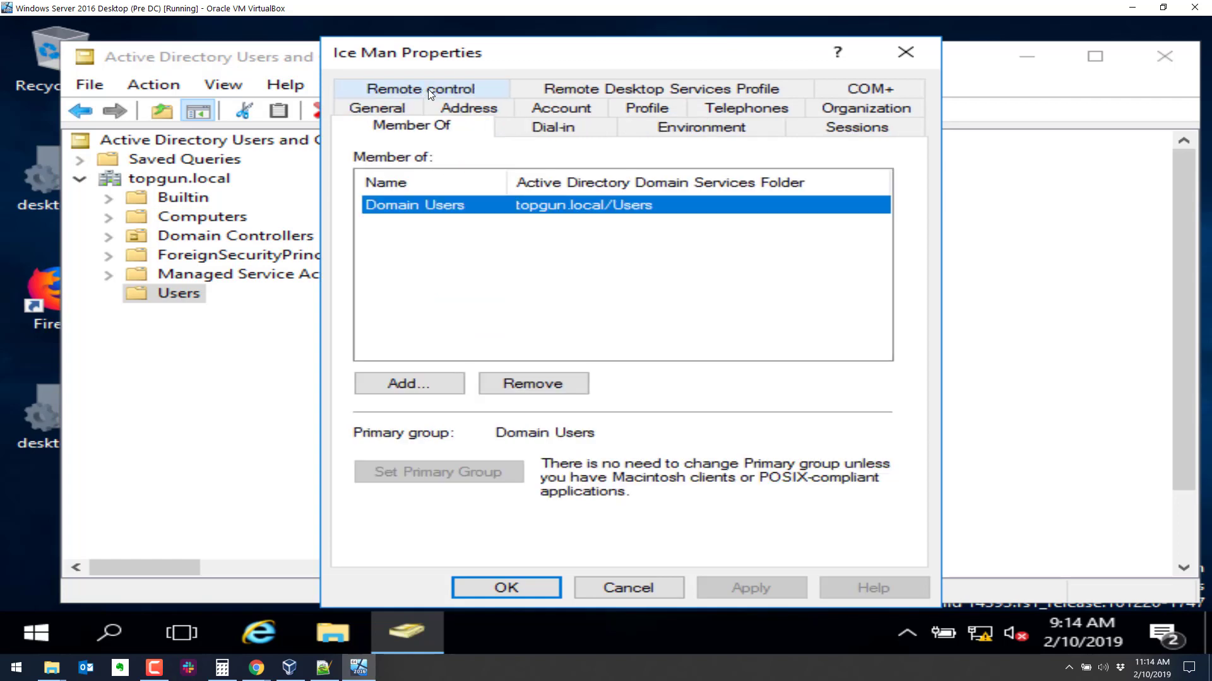
{"action": "left_click", "coordinate": [420, 380]}
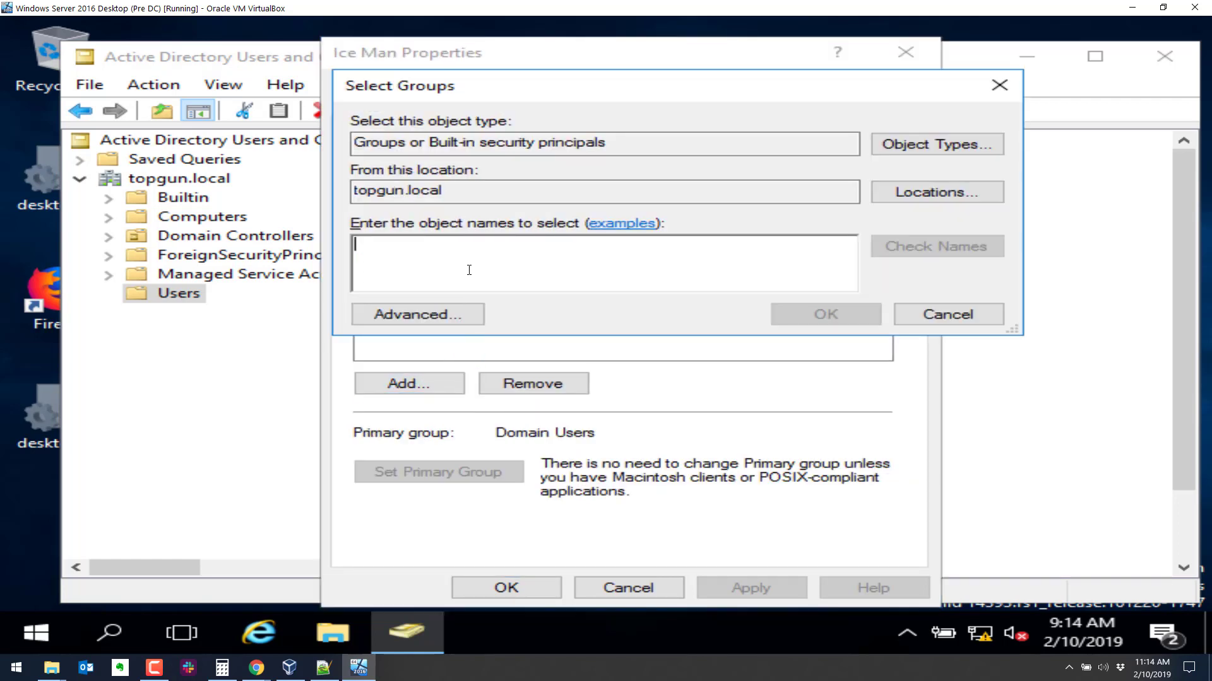
{"action": "type", "text": "domain ad"}
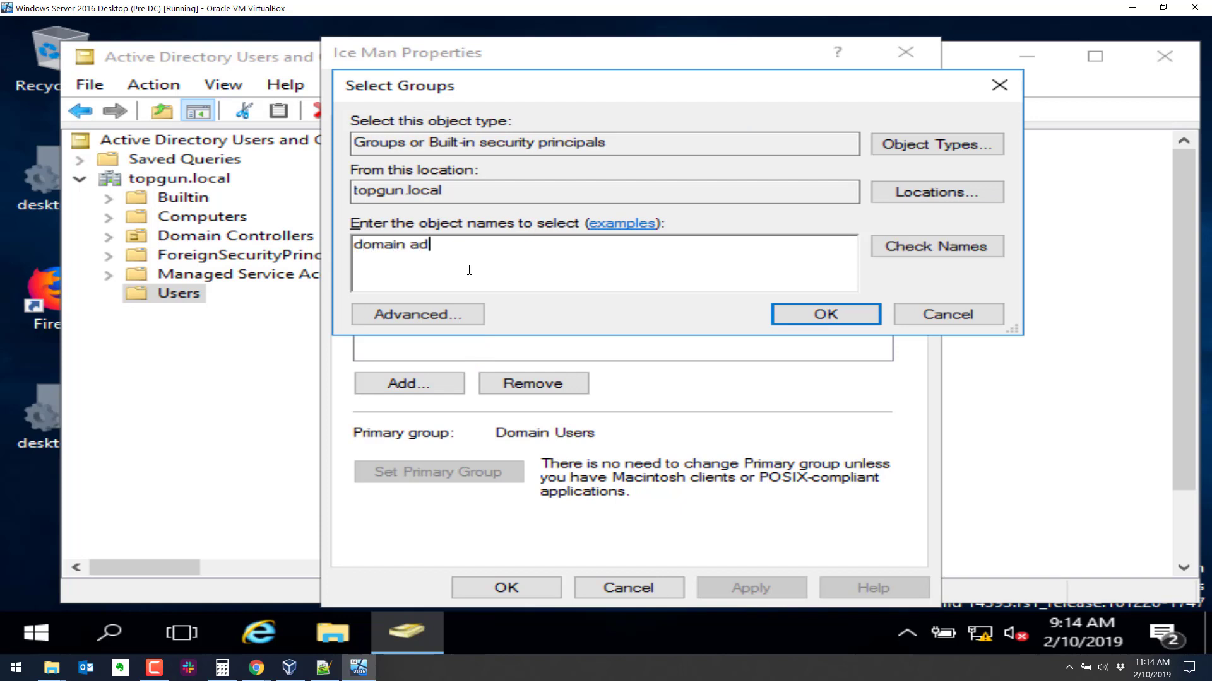
{"action": "type", "text": "mins"}
{"action": "left_click", "coordinate": [921, 246]}
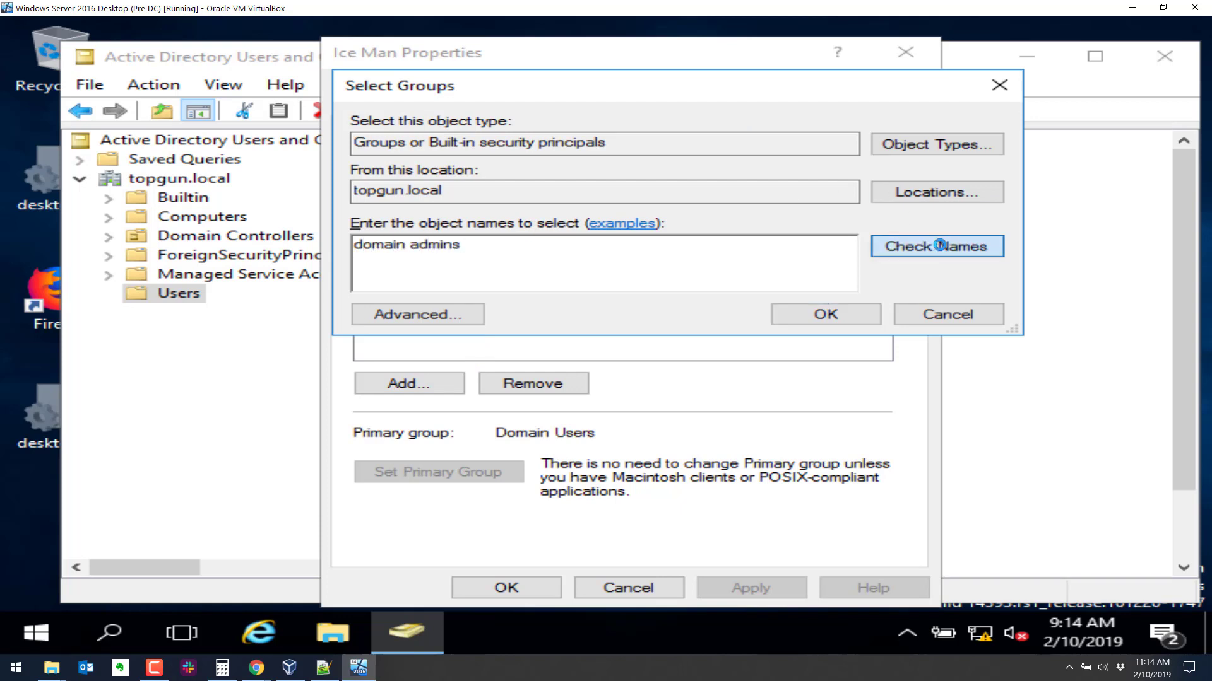
{"action": "left_click", "coordinate": [860, 309]}
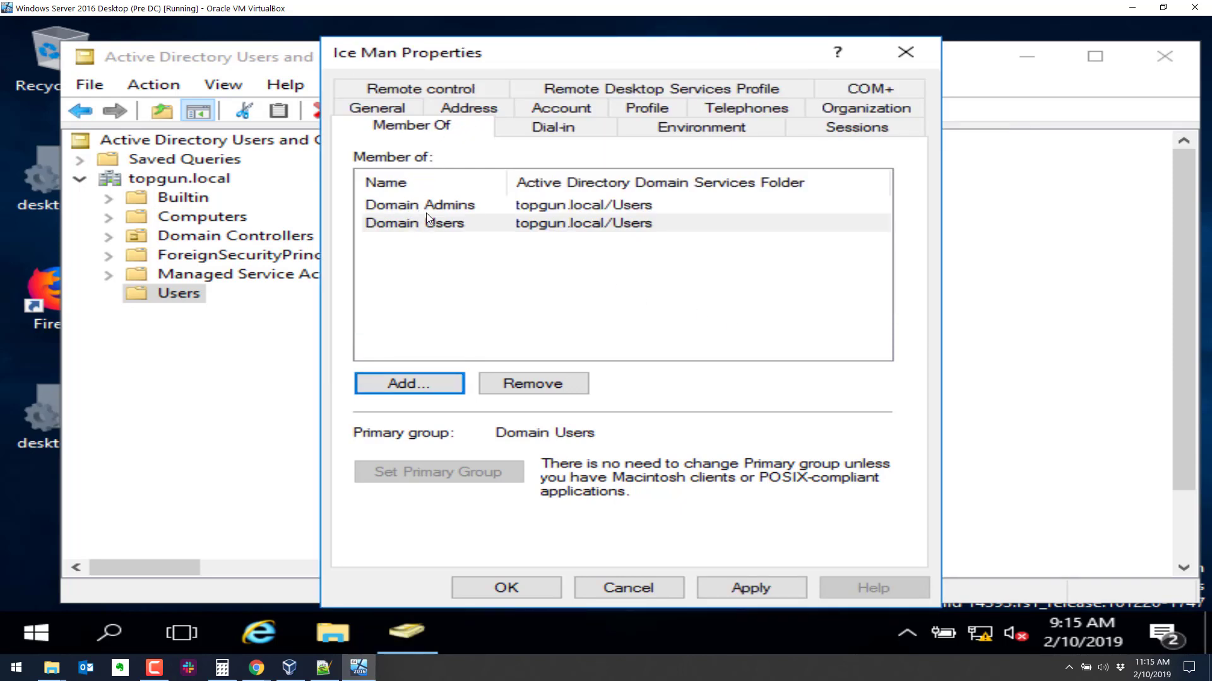
{"action": "left_click", "coordinate": [529, 593]}
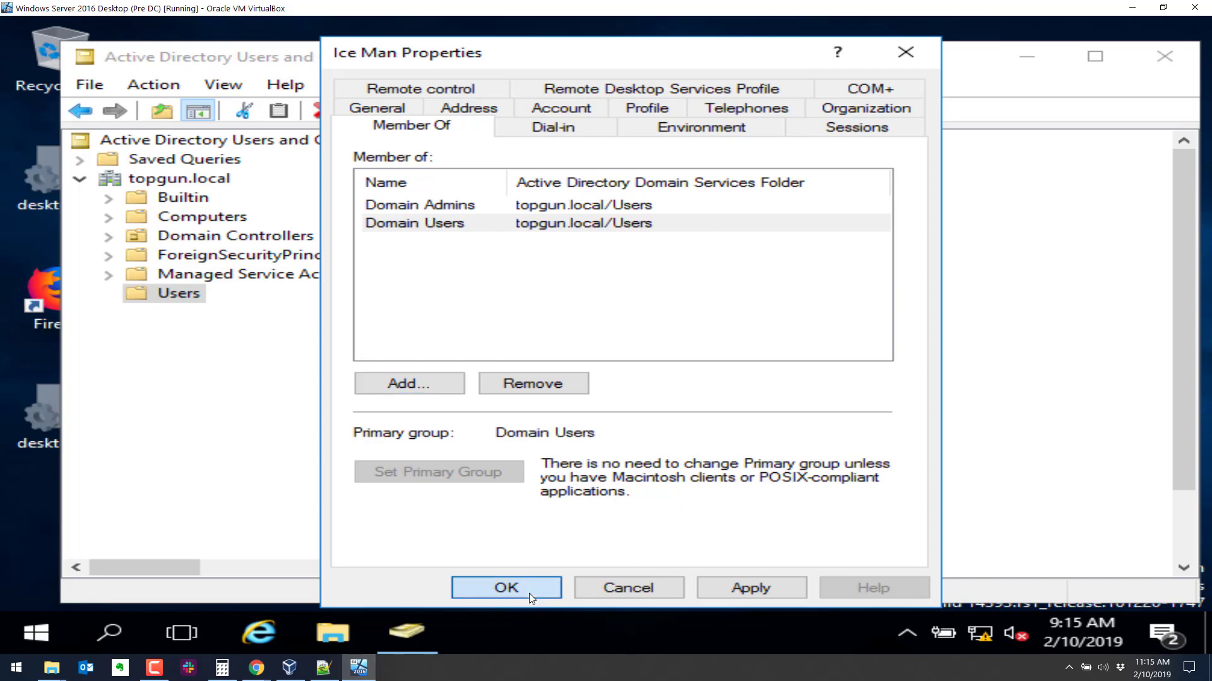
{"action": "left_click", "coordinate": [29, 642]}
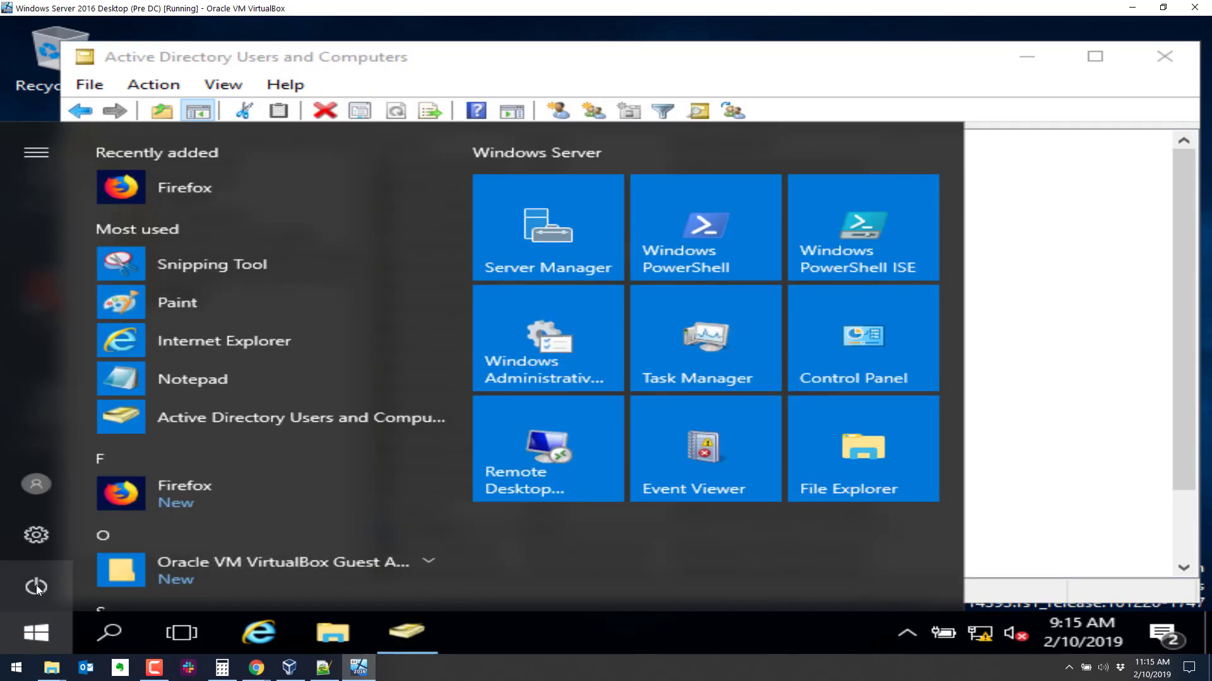
Sign out of the Administrator session and sign in as ice.man with the account password.
{"action": "left_click", "coordinate": [60, 482]}
{"action": "left_click", "coordinate": [105, 432]}
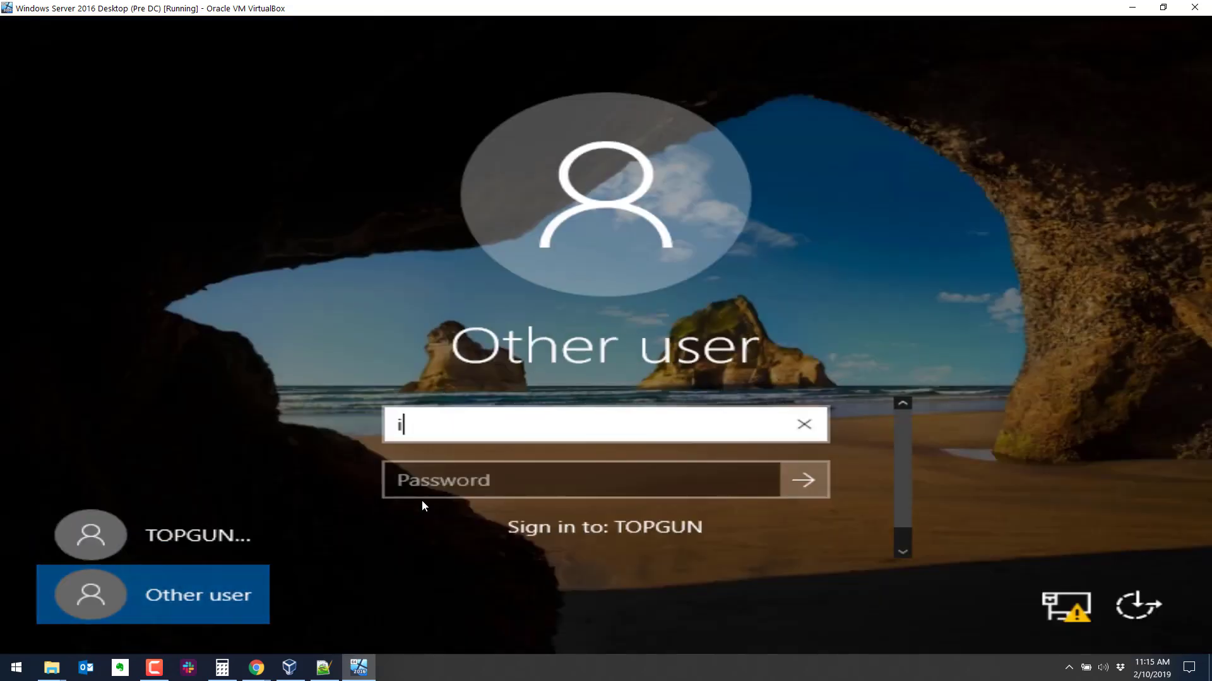
{"action": "type", "text": "an"}
{"action": "key", "text": "Tab"}
{"action": "type", "text": "******"}
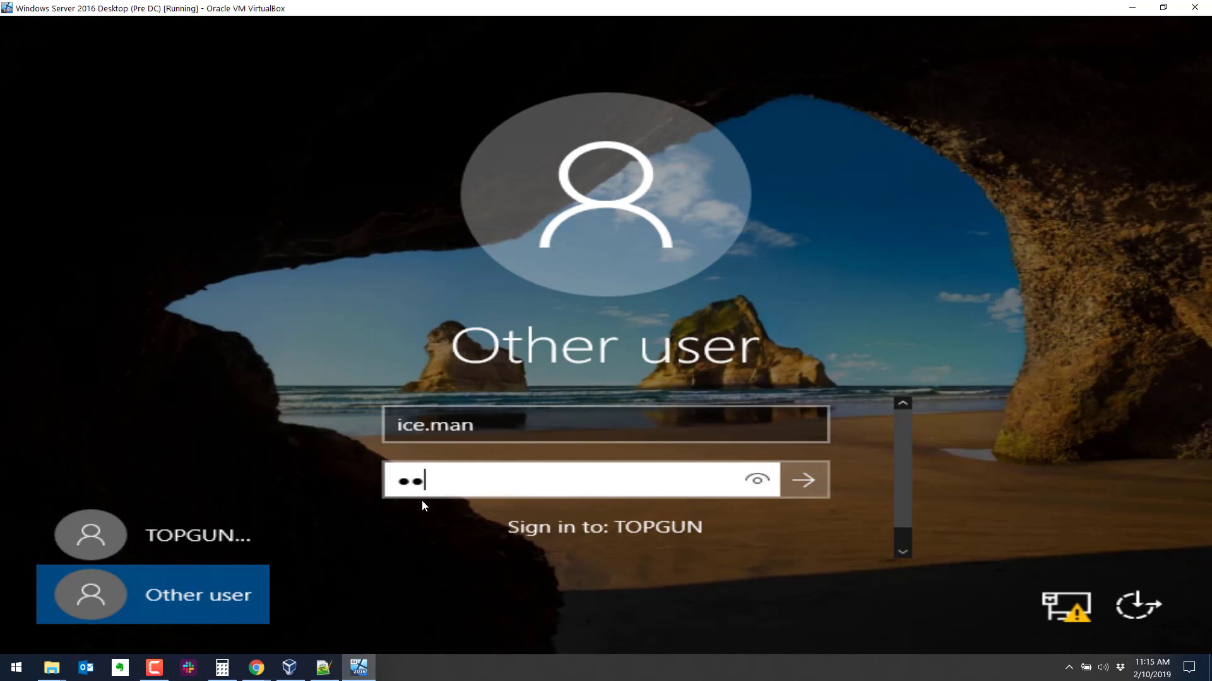
{"action": "type", "text": "****"}
{"action": "key", "text": "Return"}
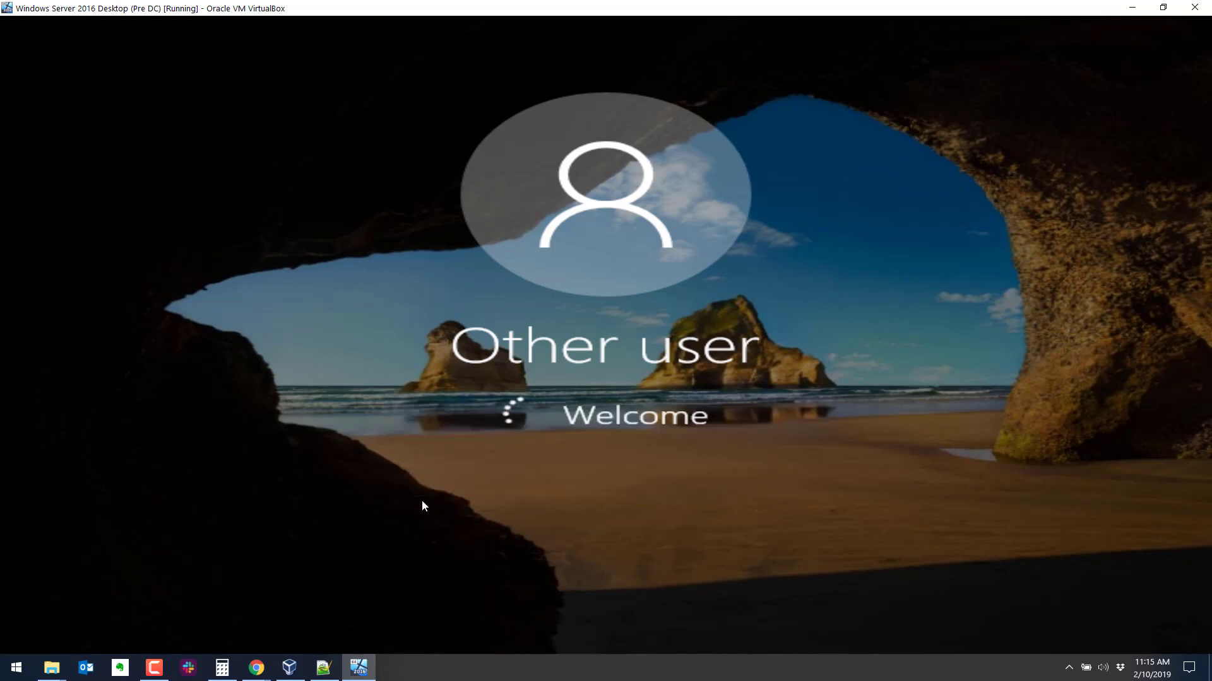